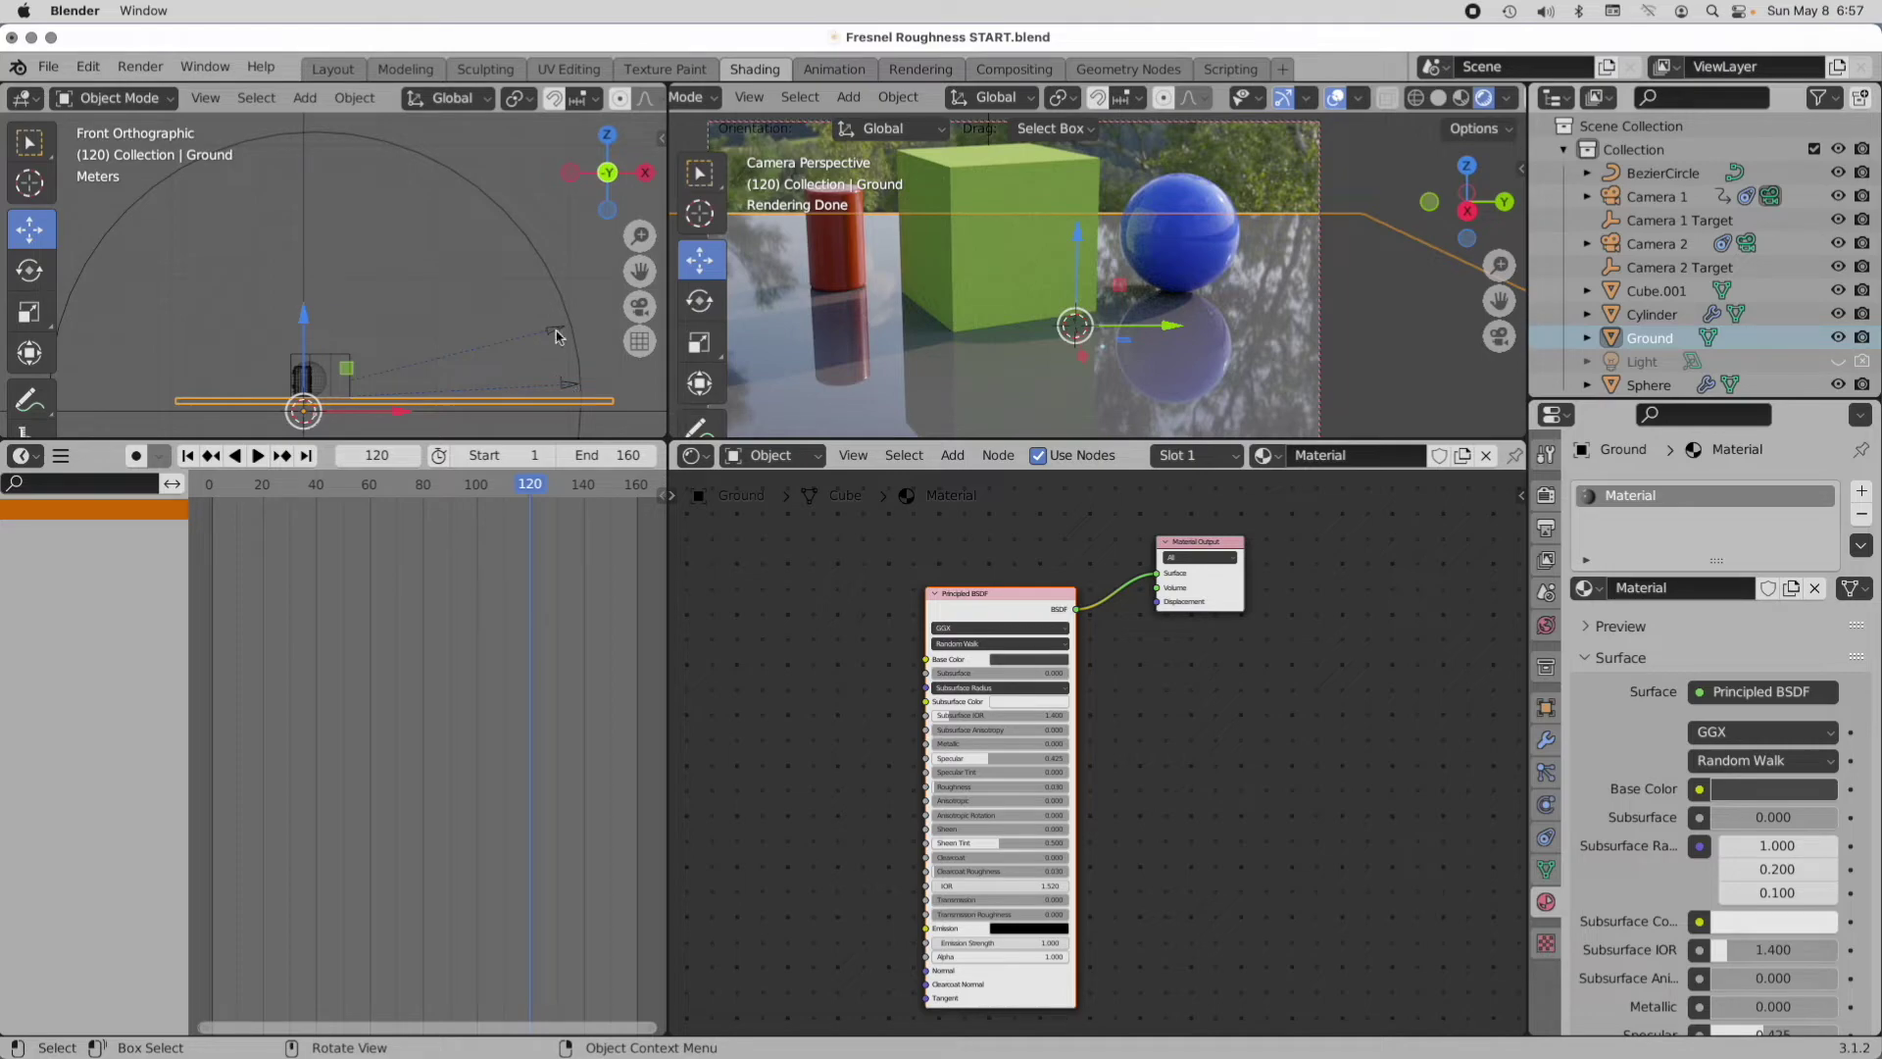
Step: Scrub and play the camera animation to compare the ground's reflections from overhead and grazing views, ending at frame 0
drag(519, 488, 224, 490)
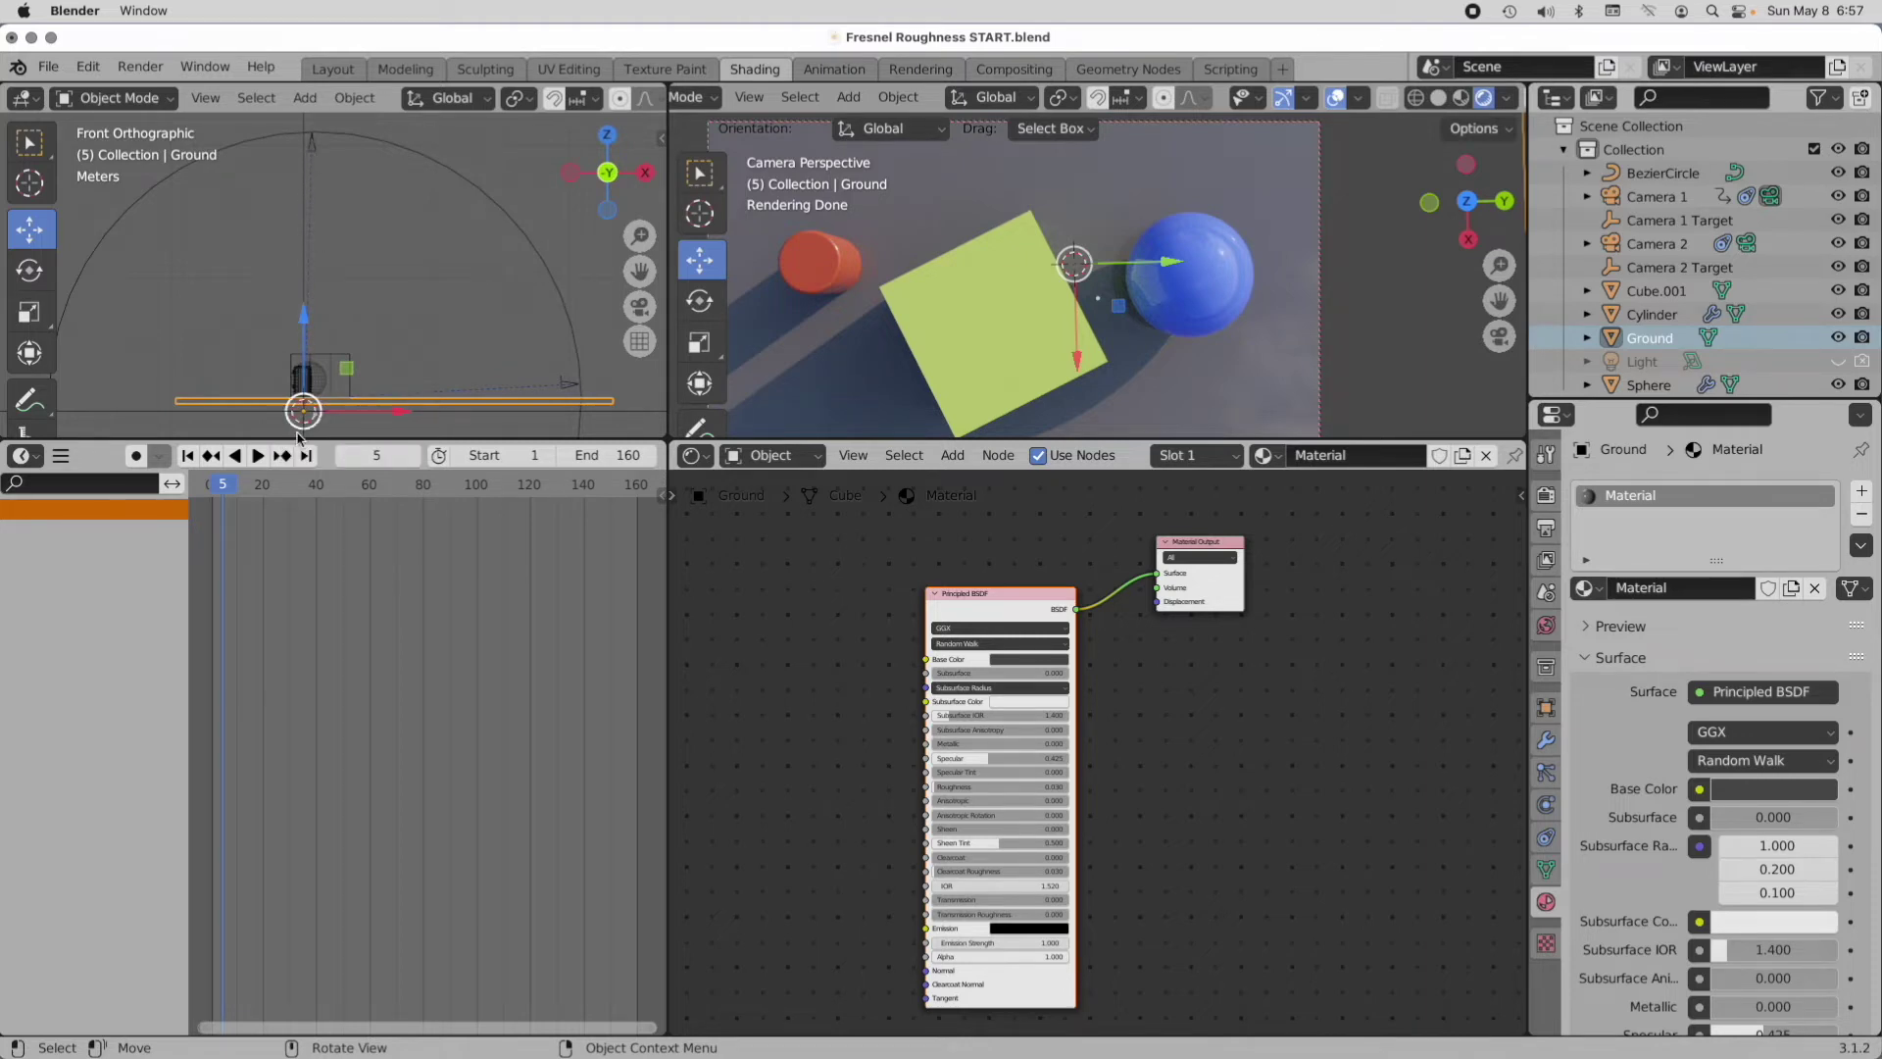
key(space)
drag(323, 488, 586, 523)
key(space)
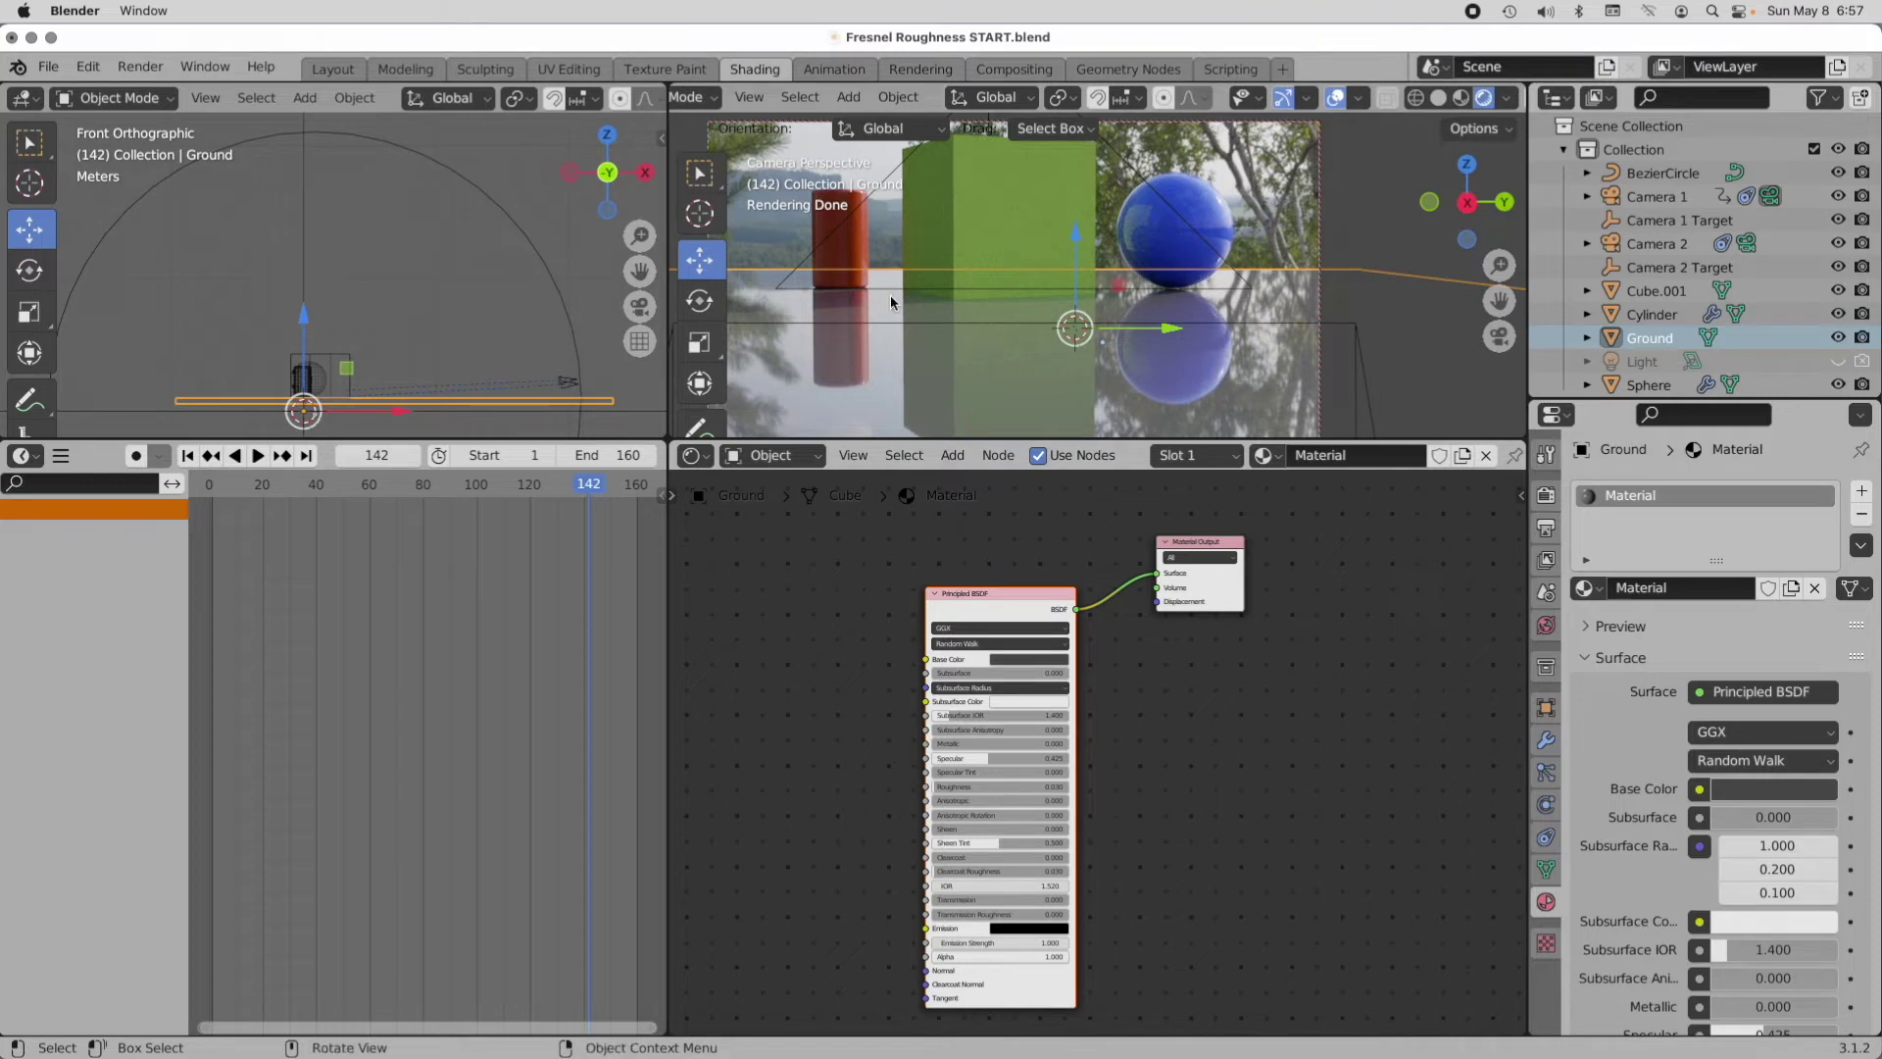
drag(588, 485, 414, 493)
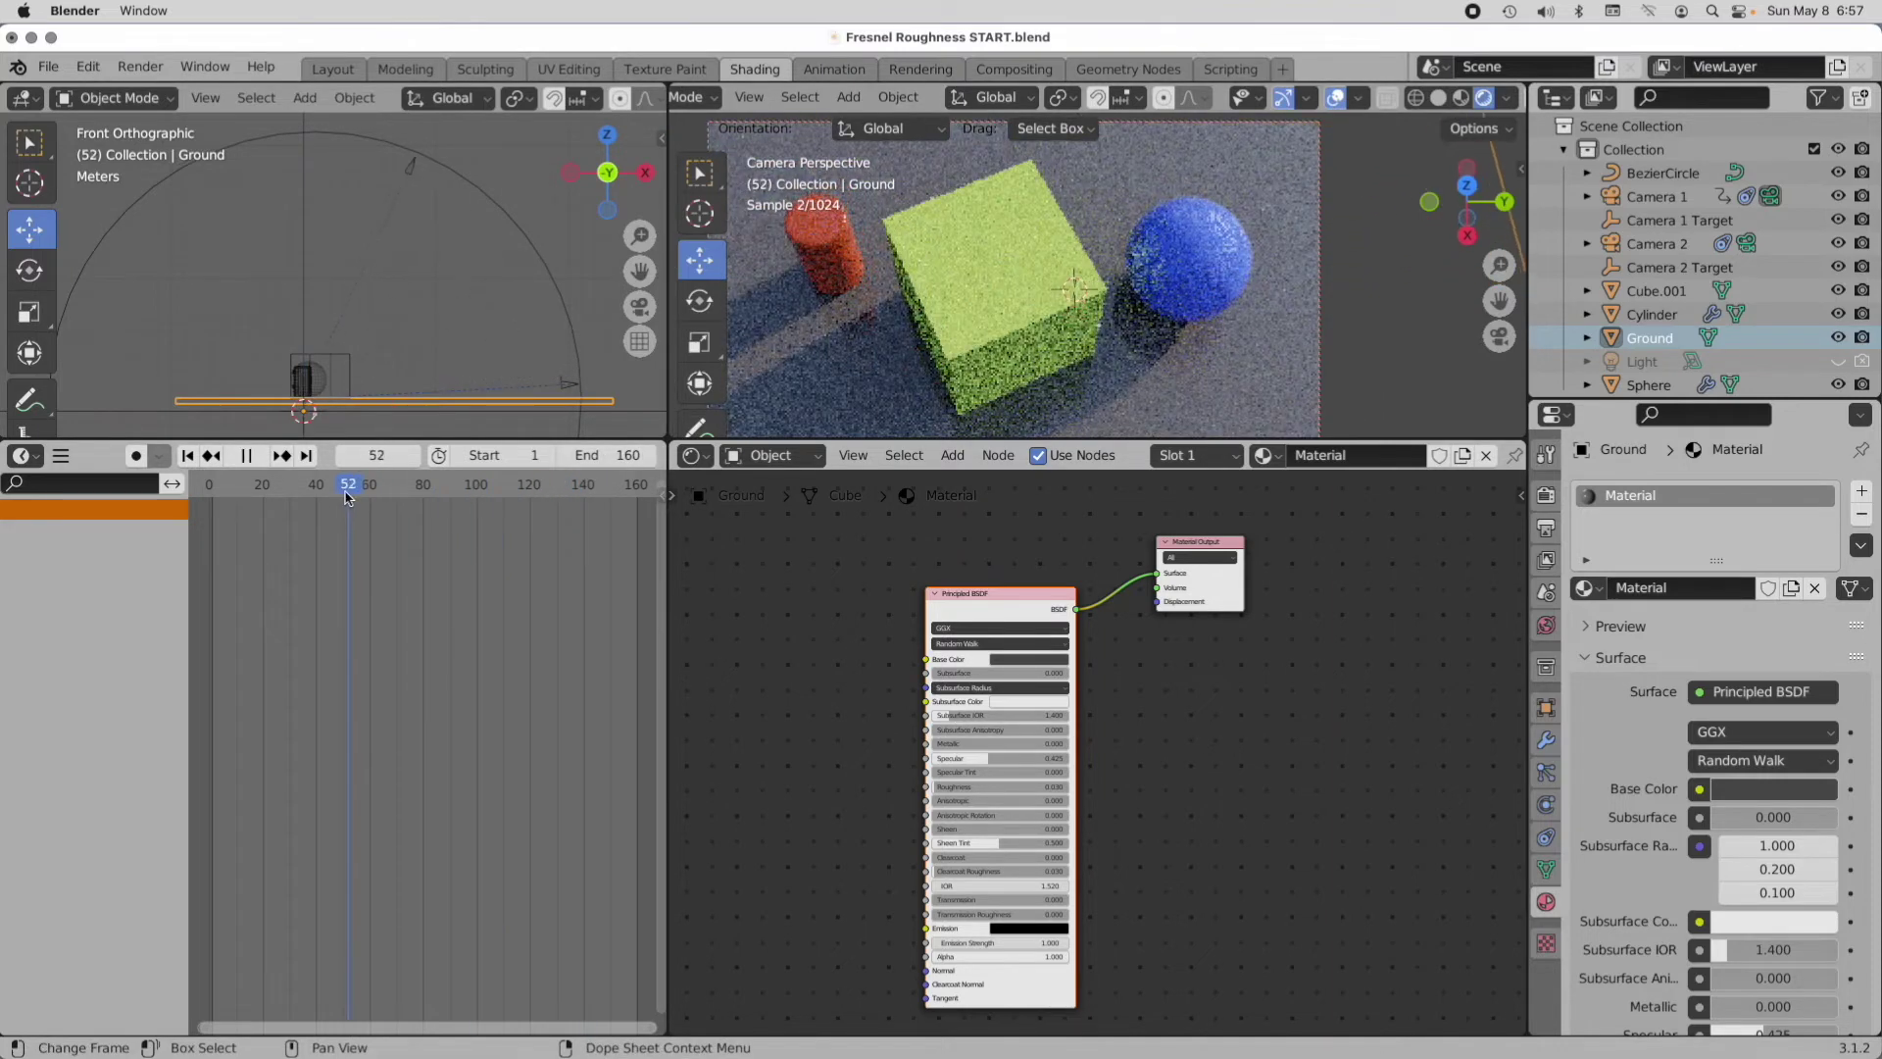
key(Escape)
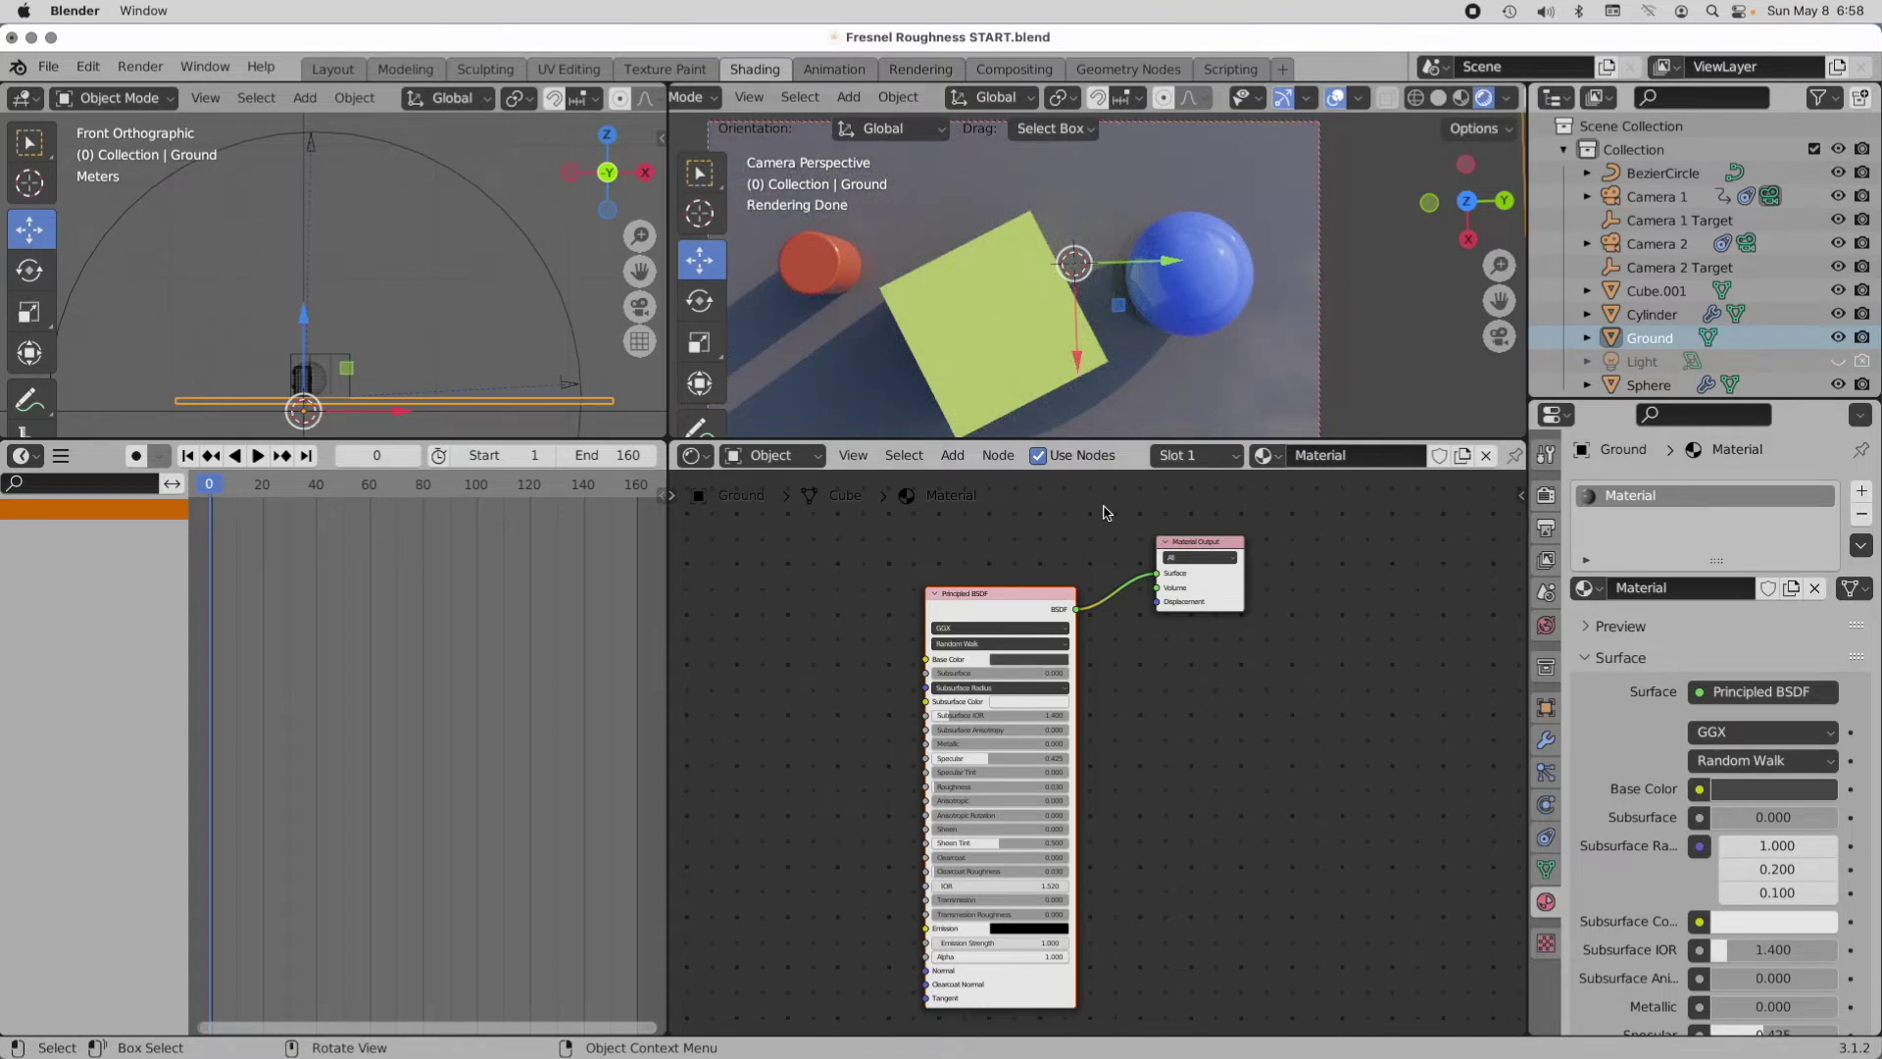
Step: Disconnect the ground's Principled BSDF from the Material Output and move the output node beside the other Principled BSDF
scroll(1059, 657, up, 4)
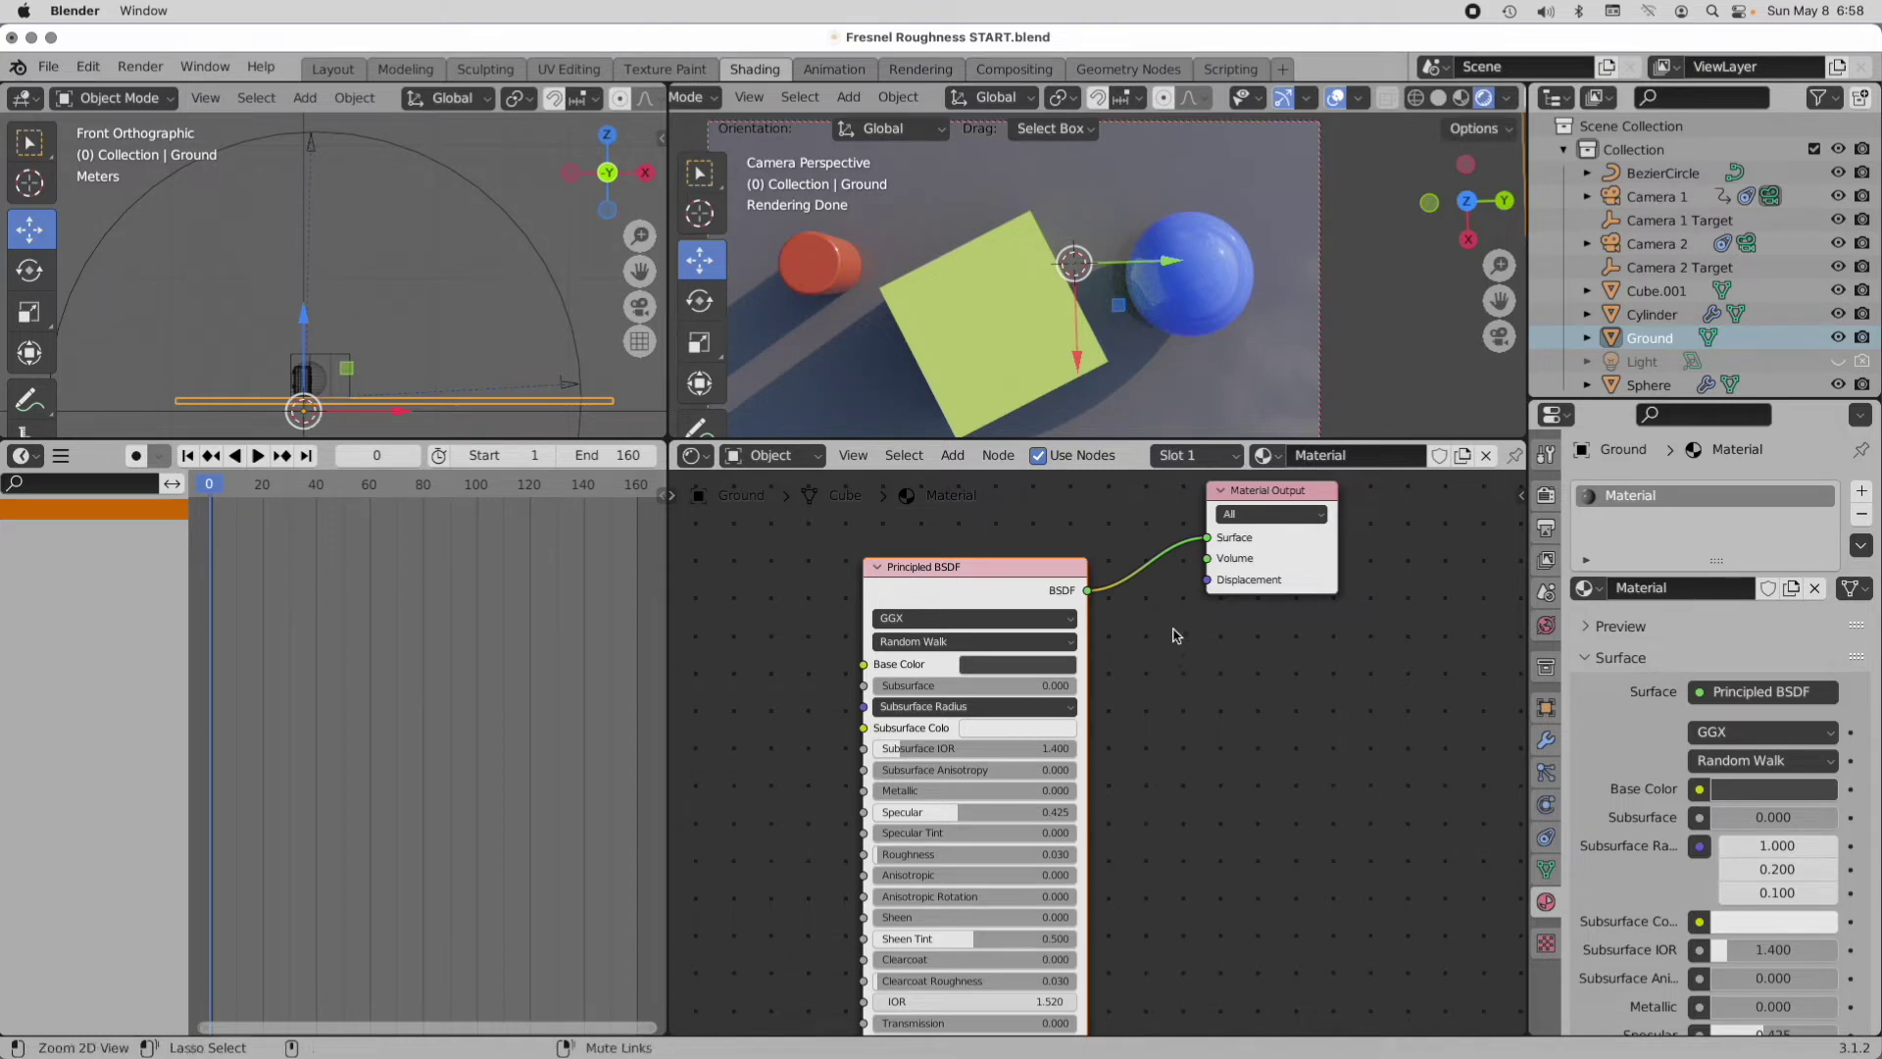
ctrl+middle_drag(1172, 630, 1105, 747)
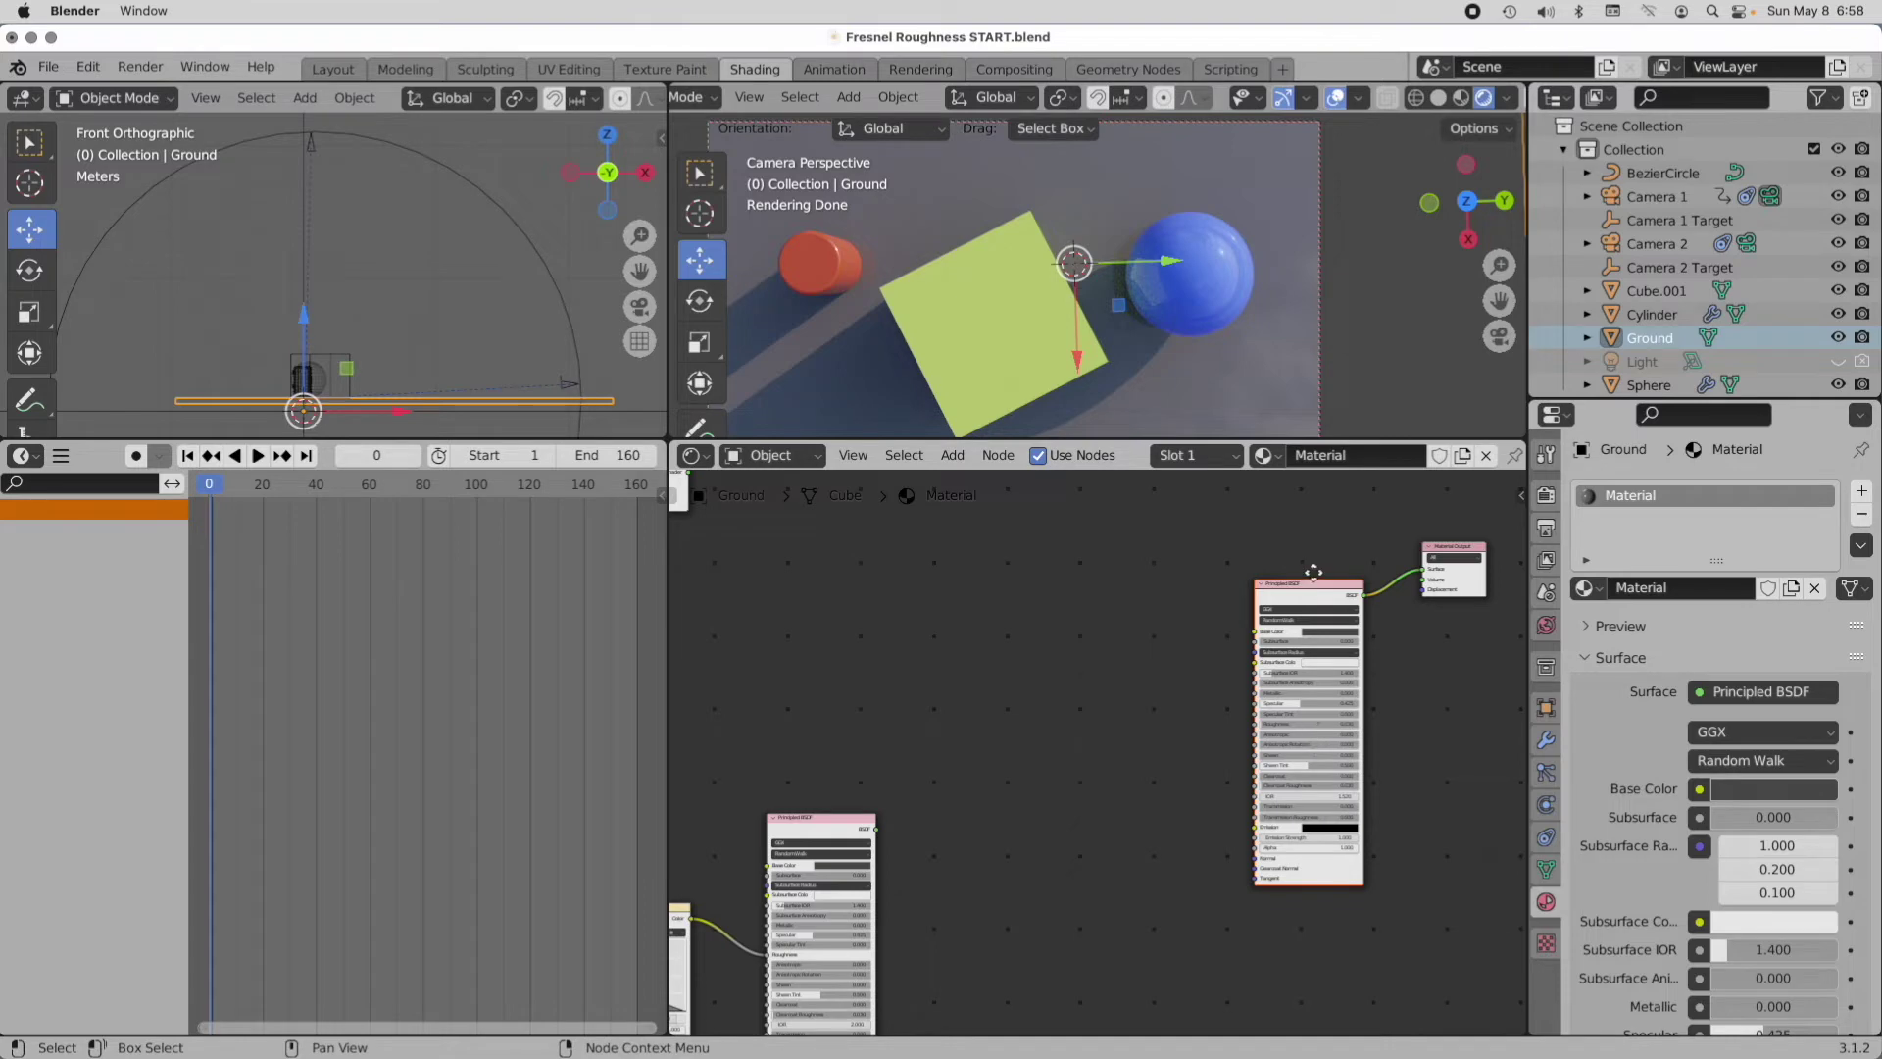
drag(1311, 585, 1321, 747)
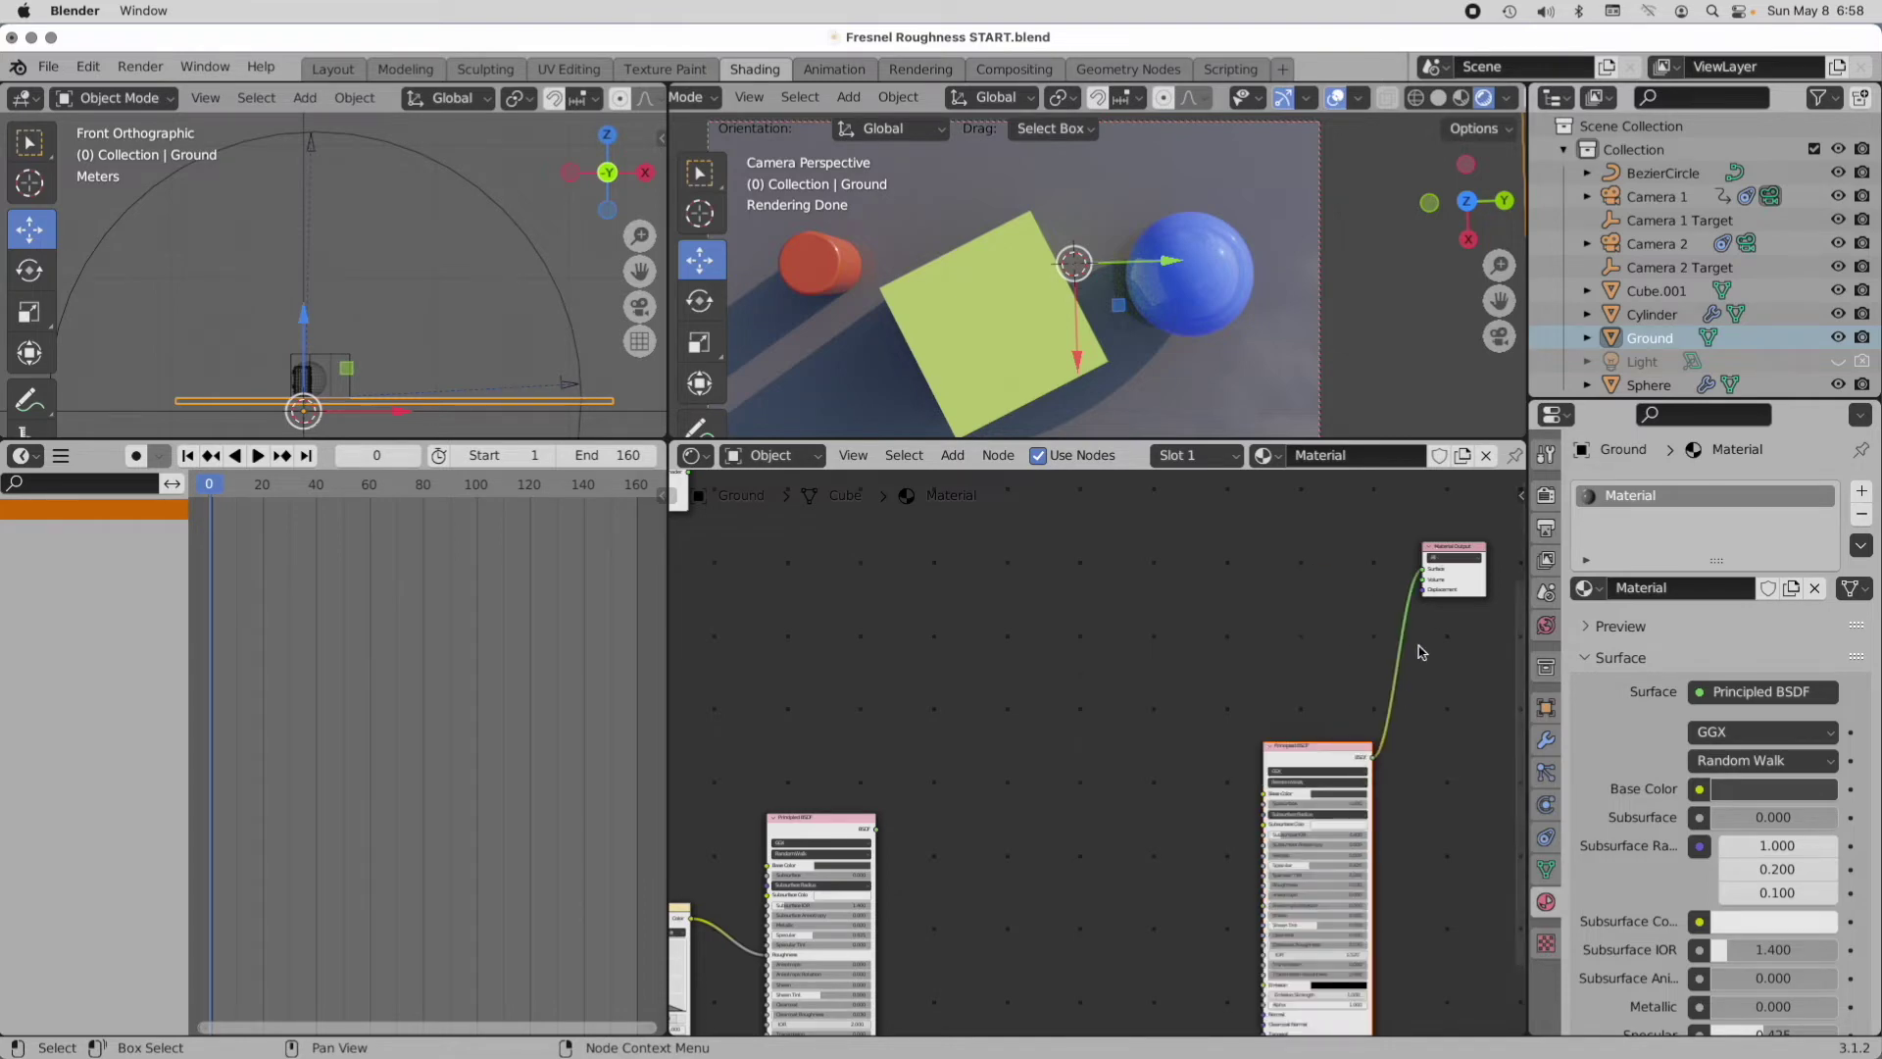
drag(1423, 576, 1340, 575)
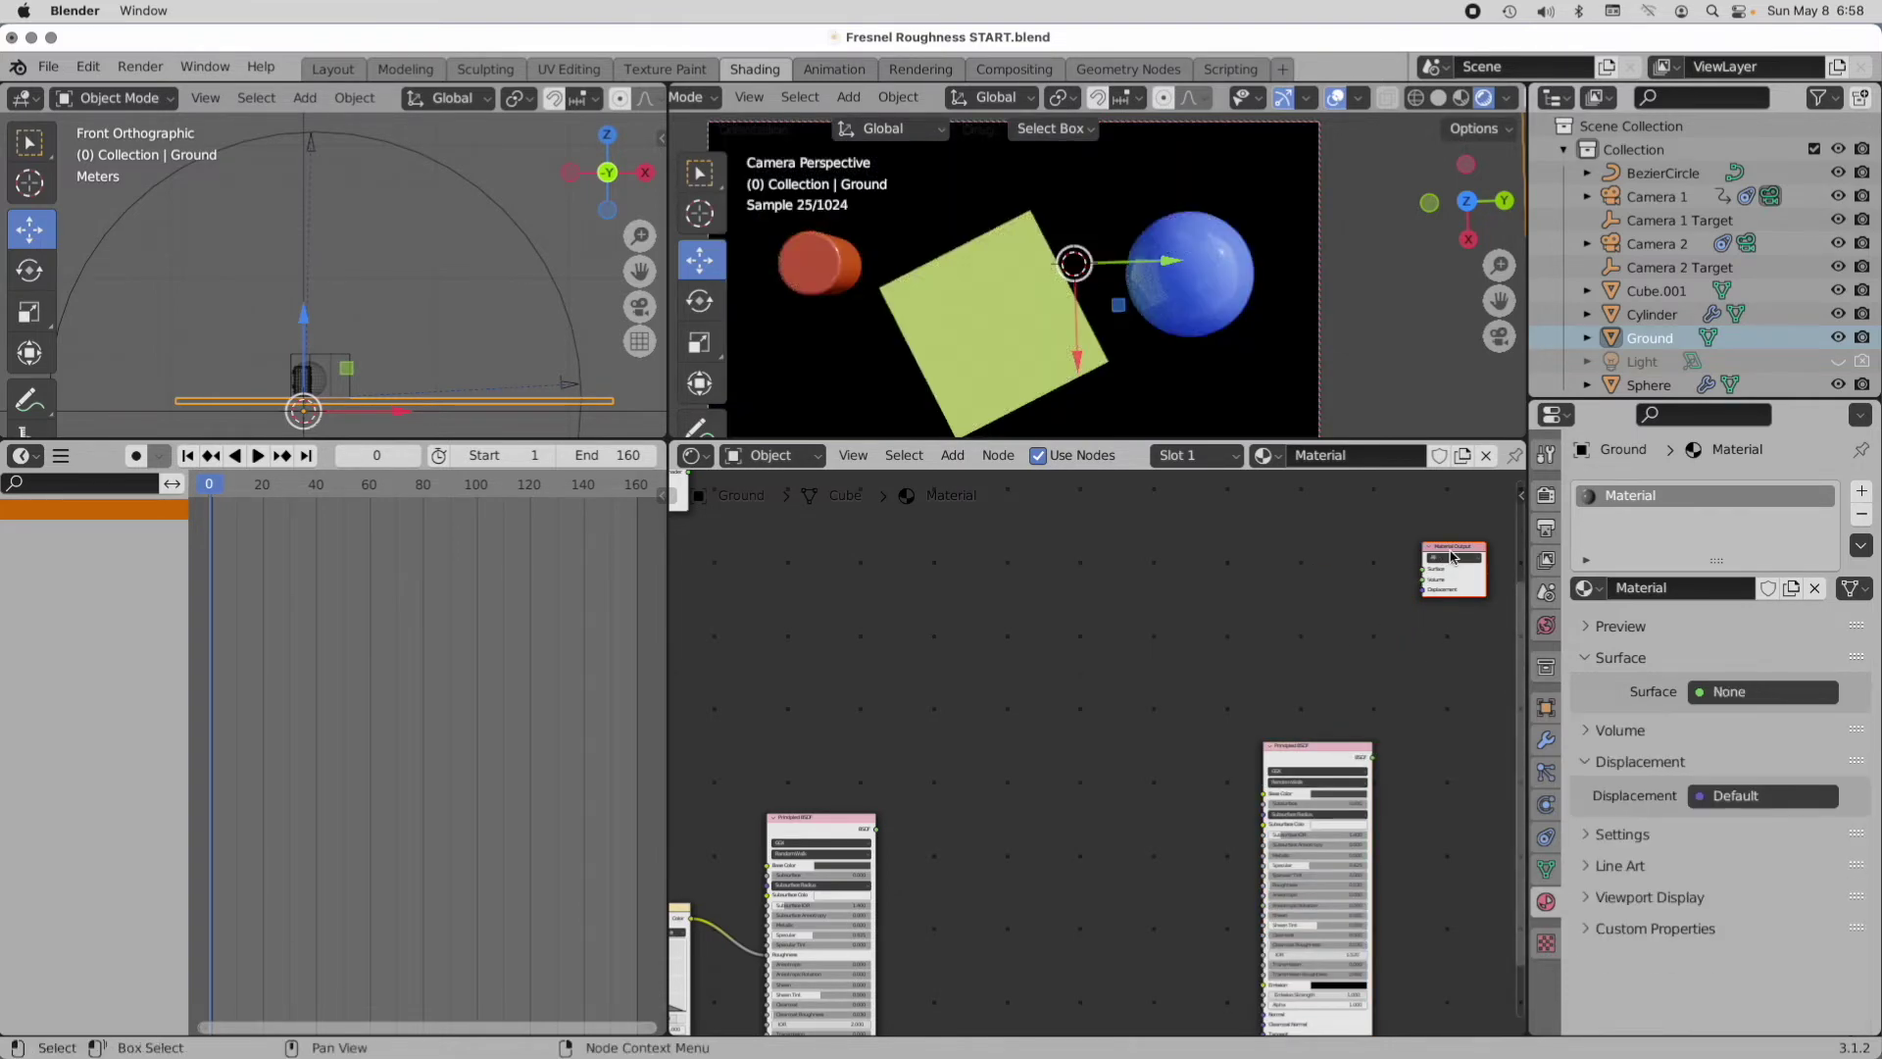
drag(1455, 544, 990, 757)
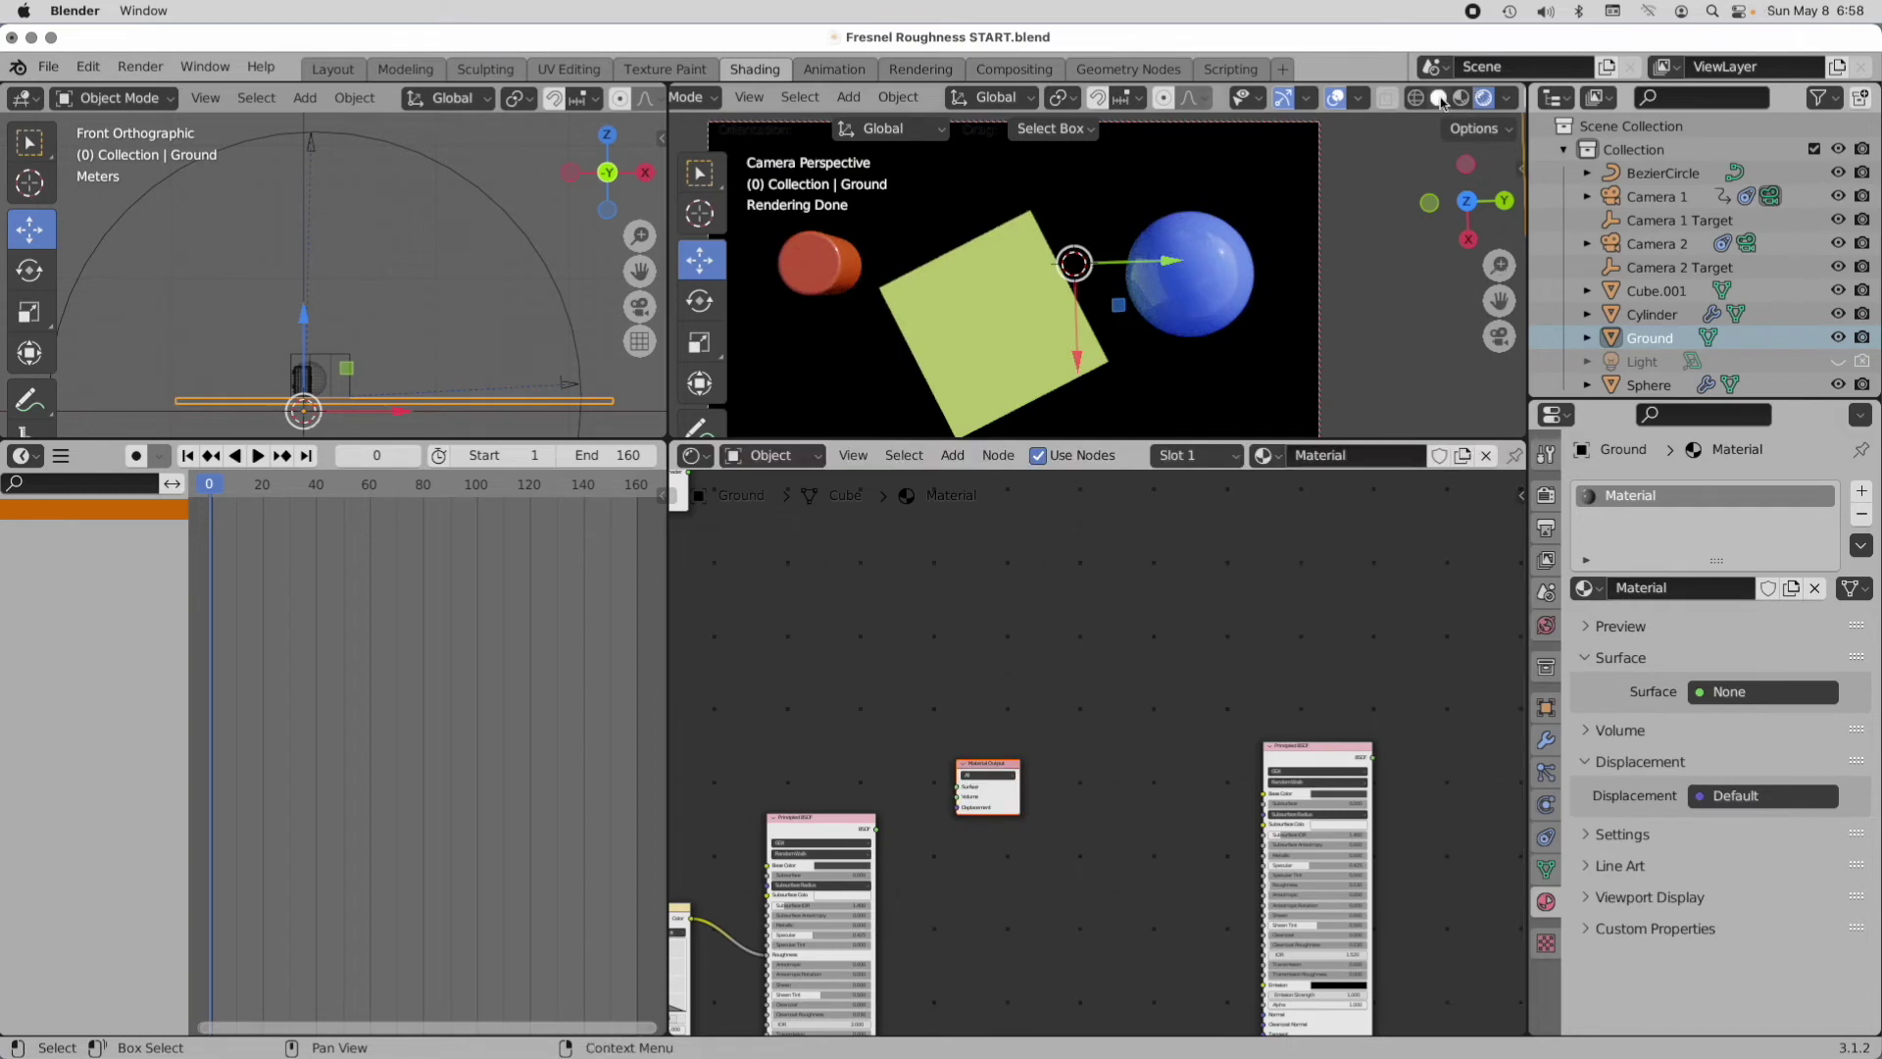
Step: Pause the rendered preview in the camera viewport
scroll(1487, 101, up, 3)
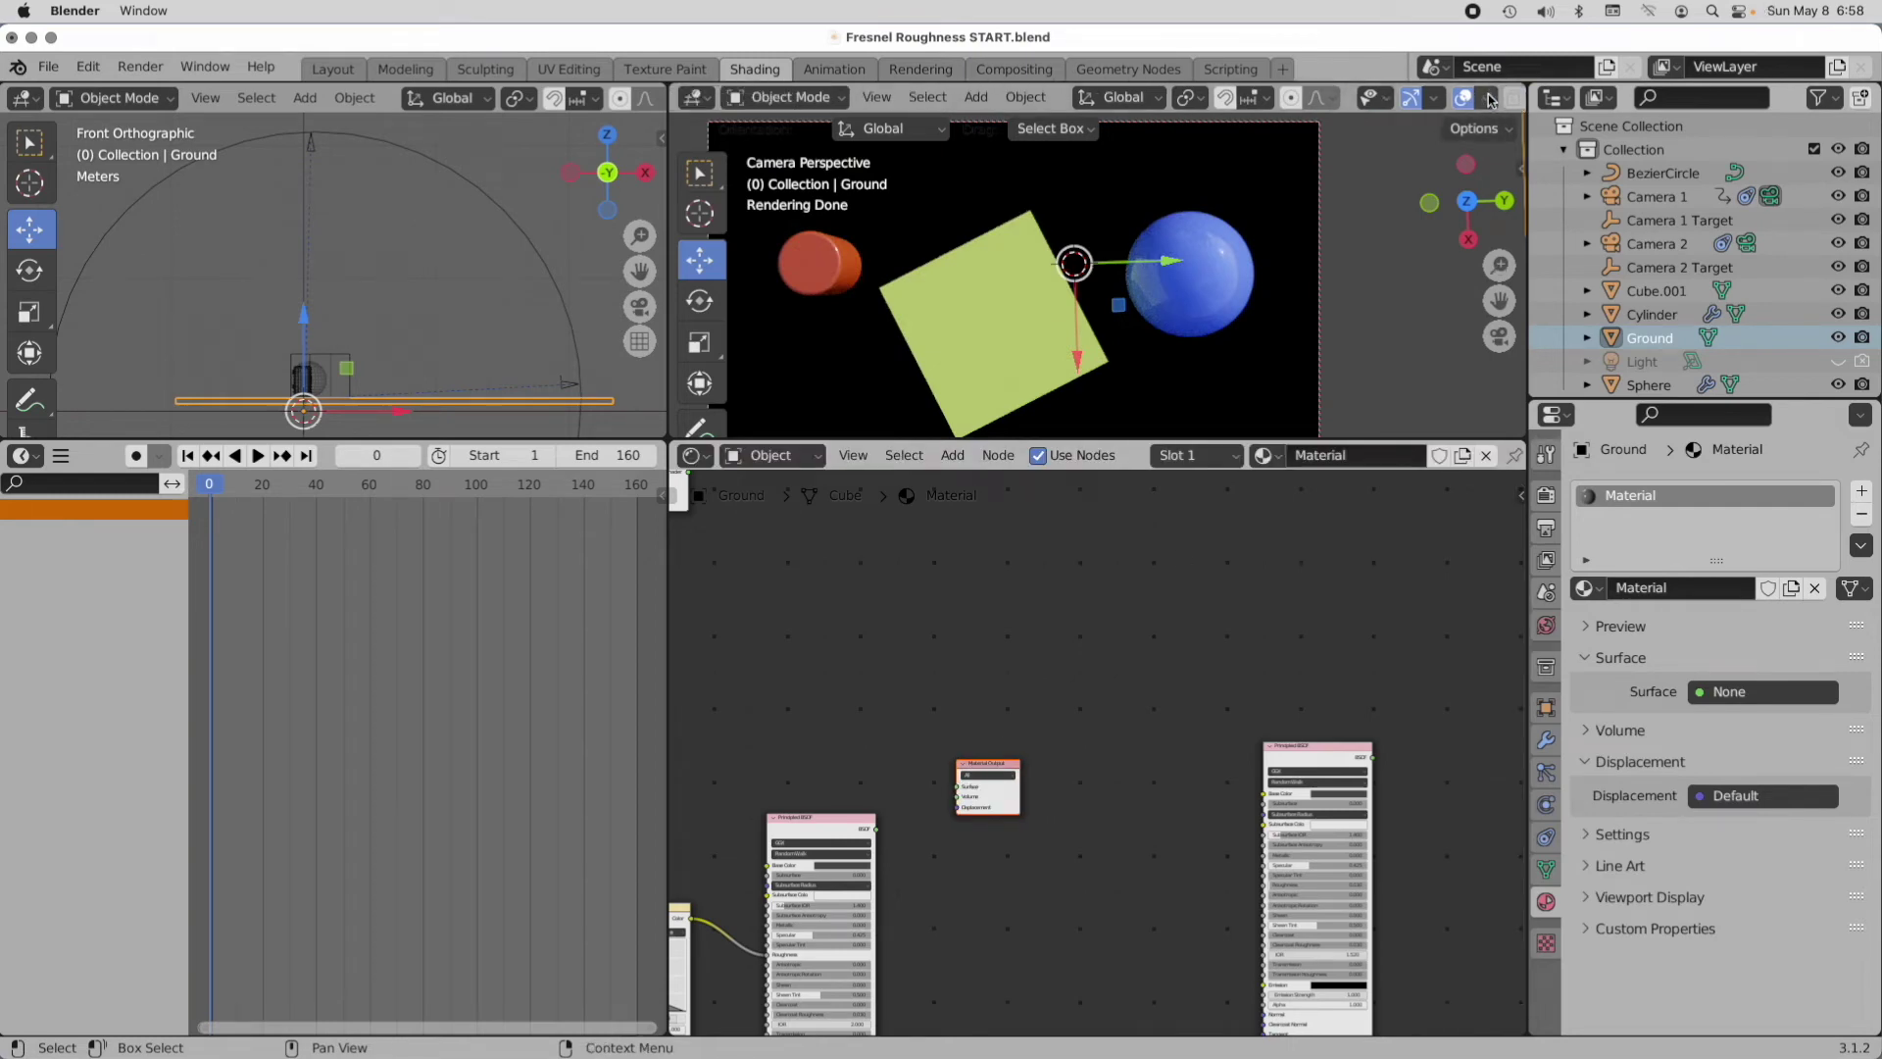
scroll(1486, 101, down, 5)
click(1506, 98)
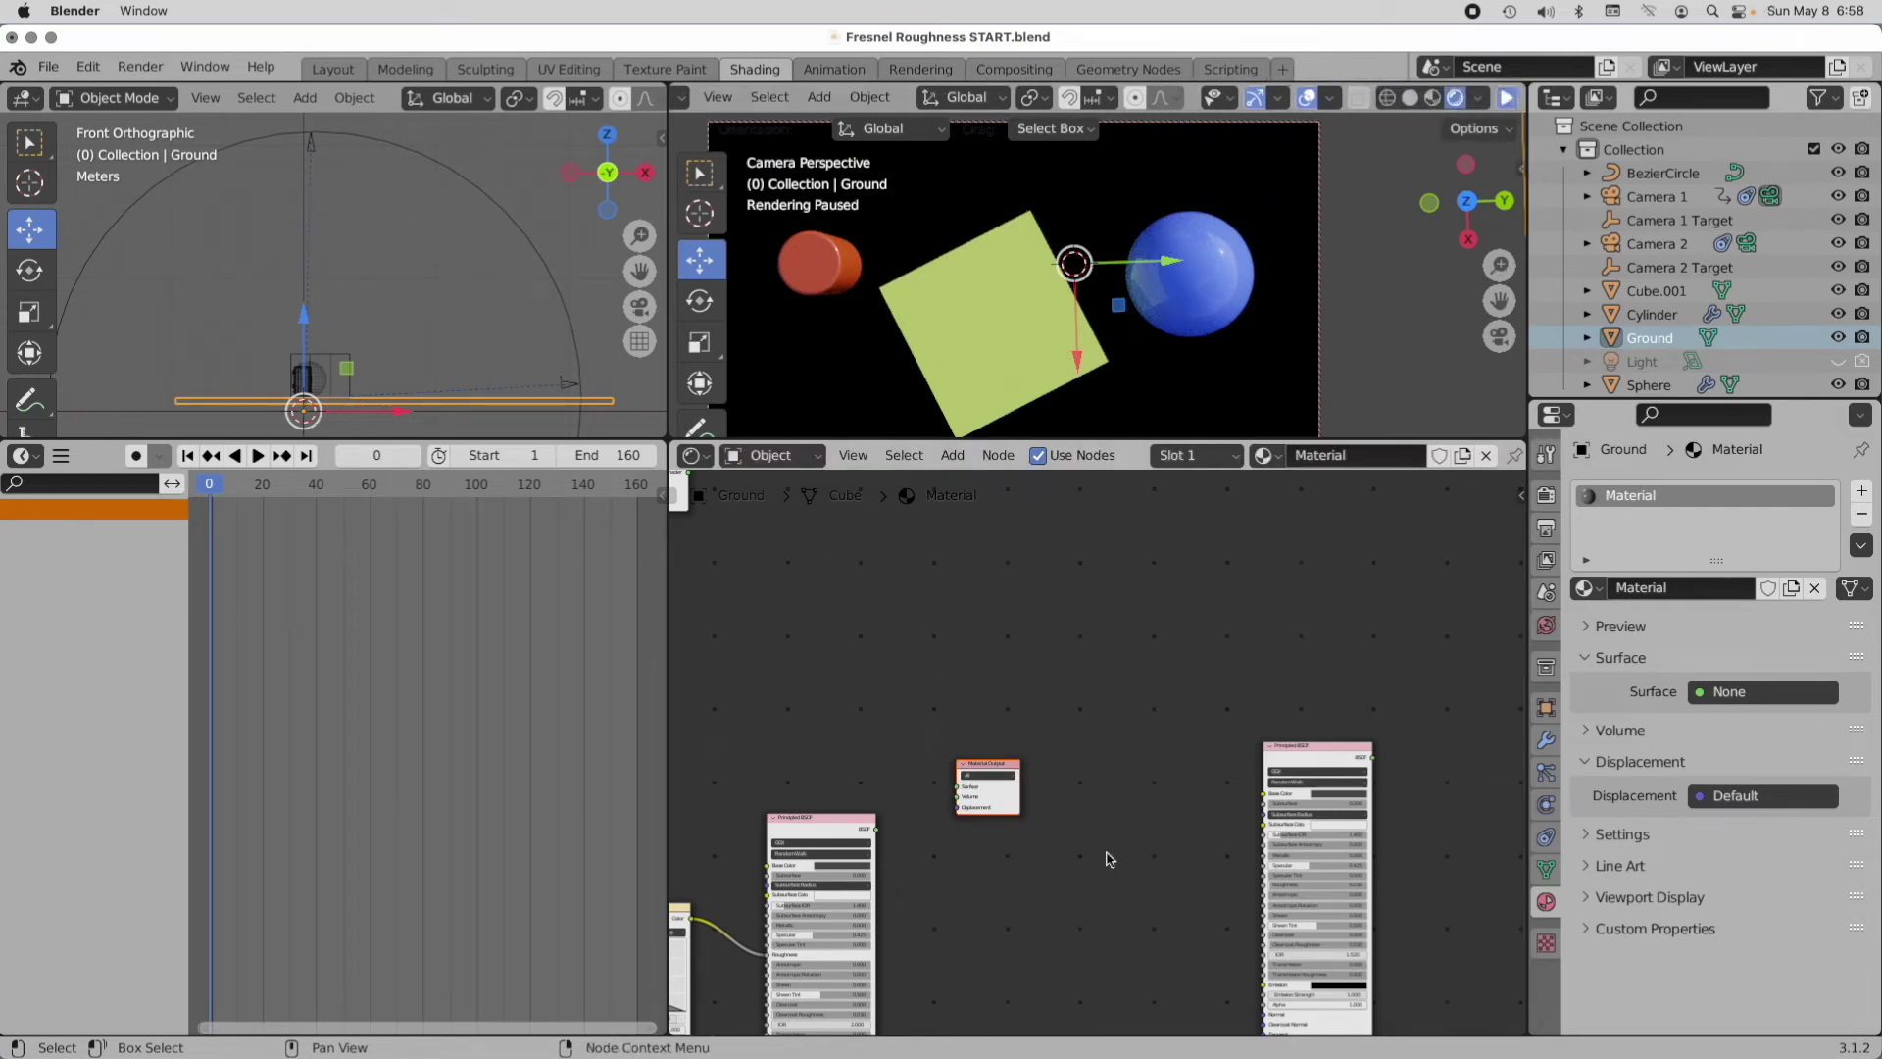
Step: Connect the Principled BSDF driven by the RGB Curves to the Material Output's Surface input and resume the viewport render
scroll(917, 832, up, 3)
middle_drag(917, 832, 1267, 582)
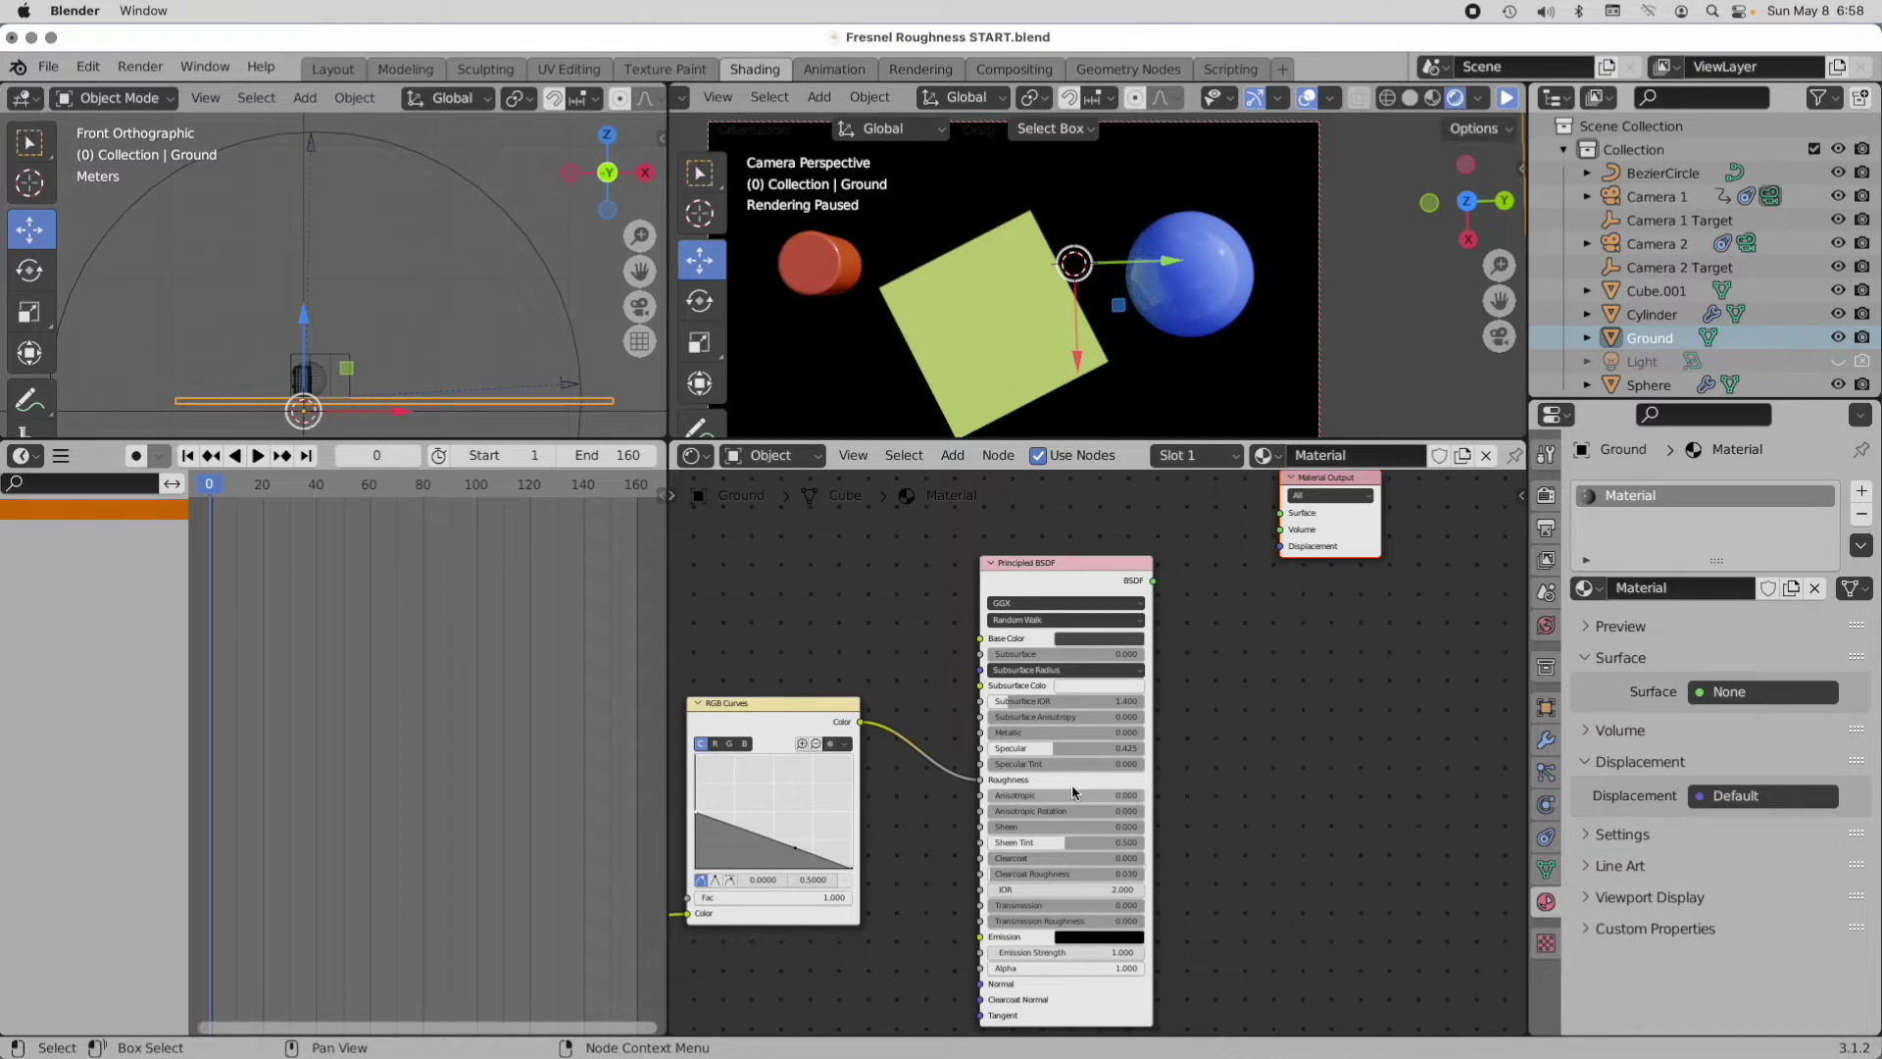
middle_drag(1085, 770, 1271, 746)
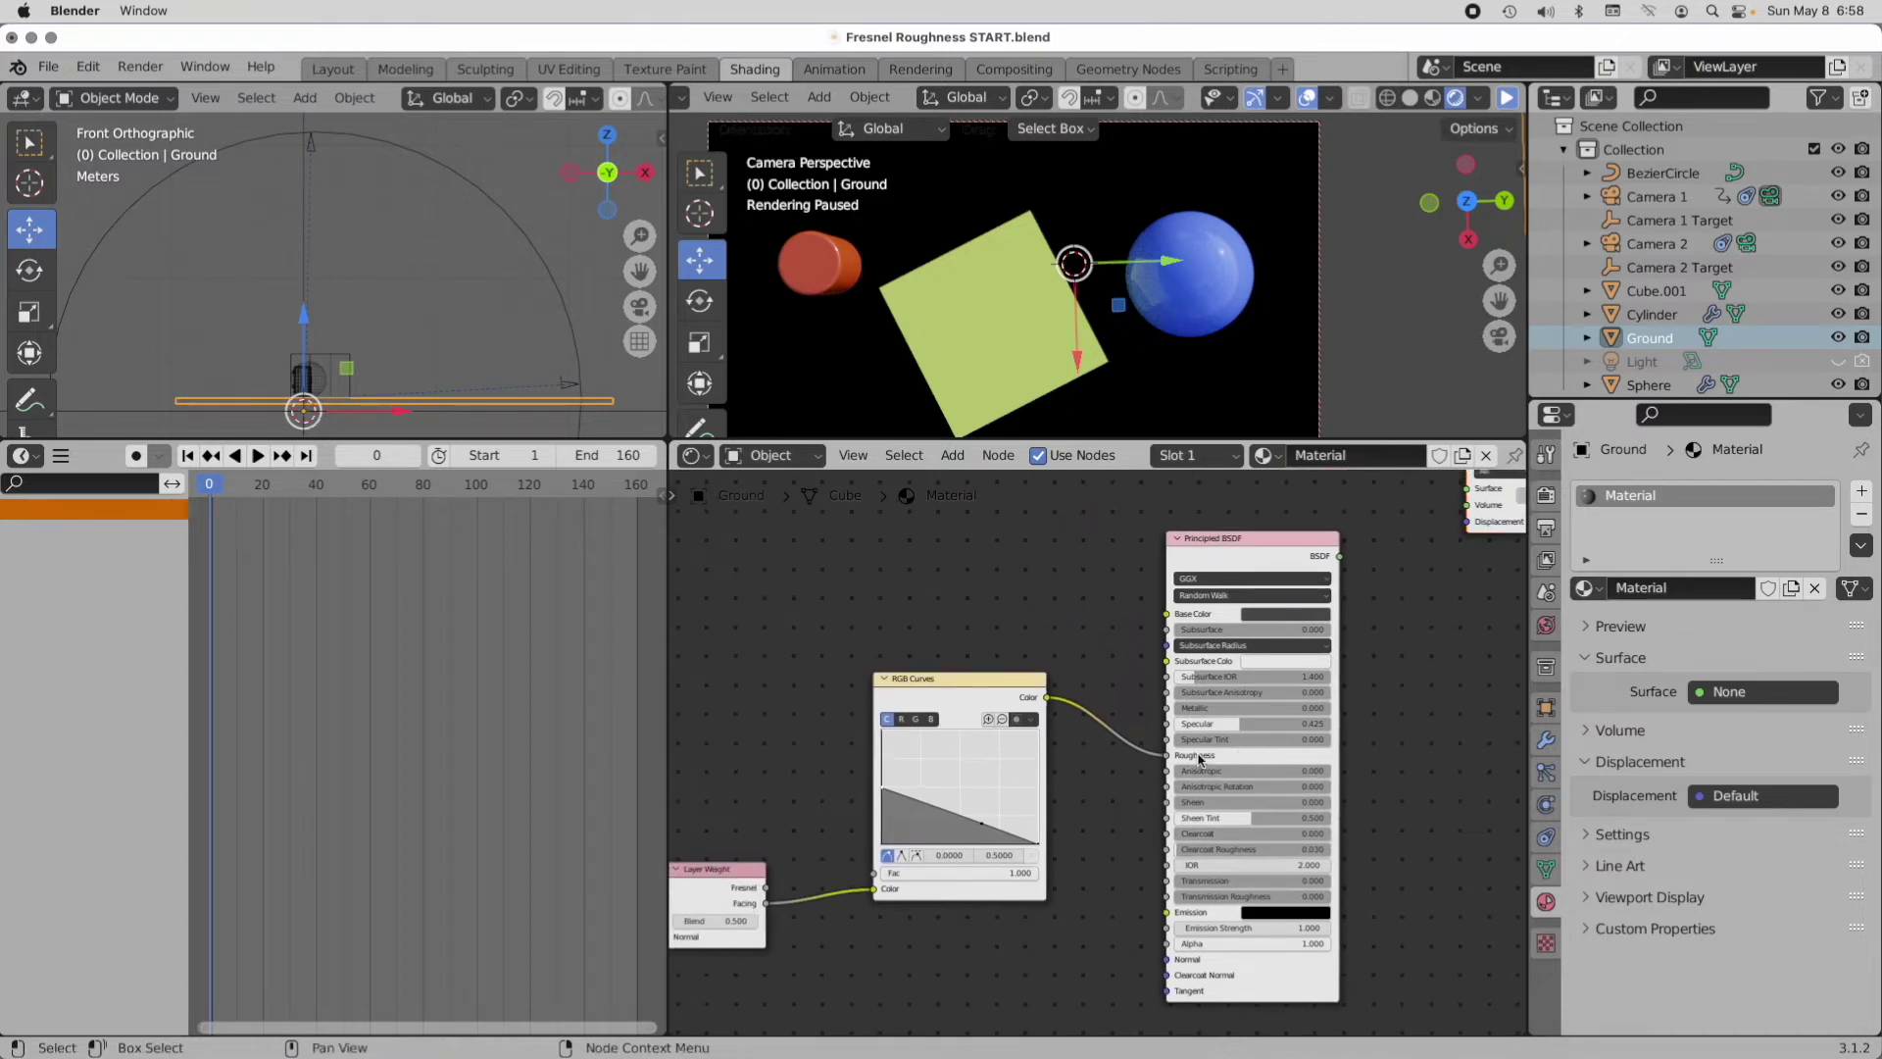
middle_drag(961, 714, 1078, 696)
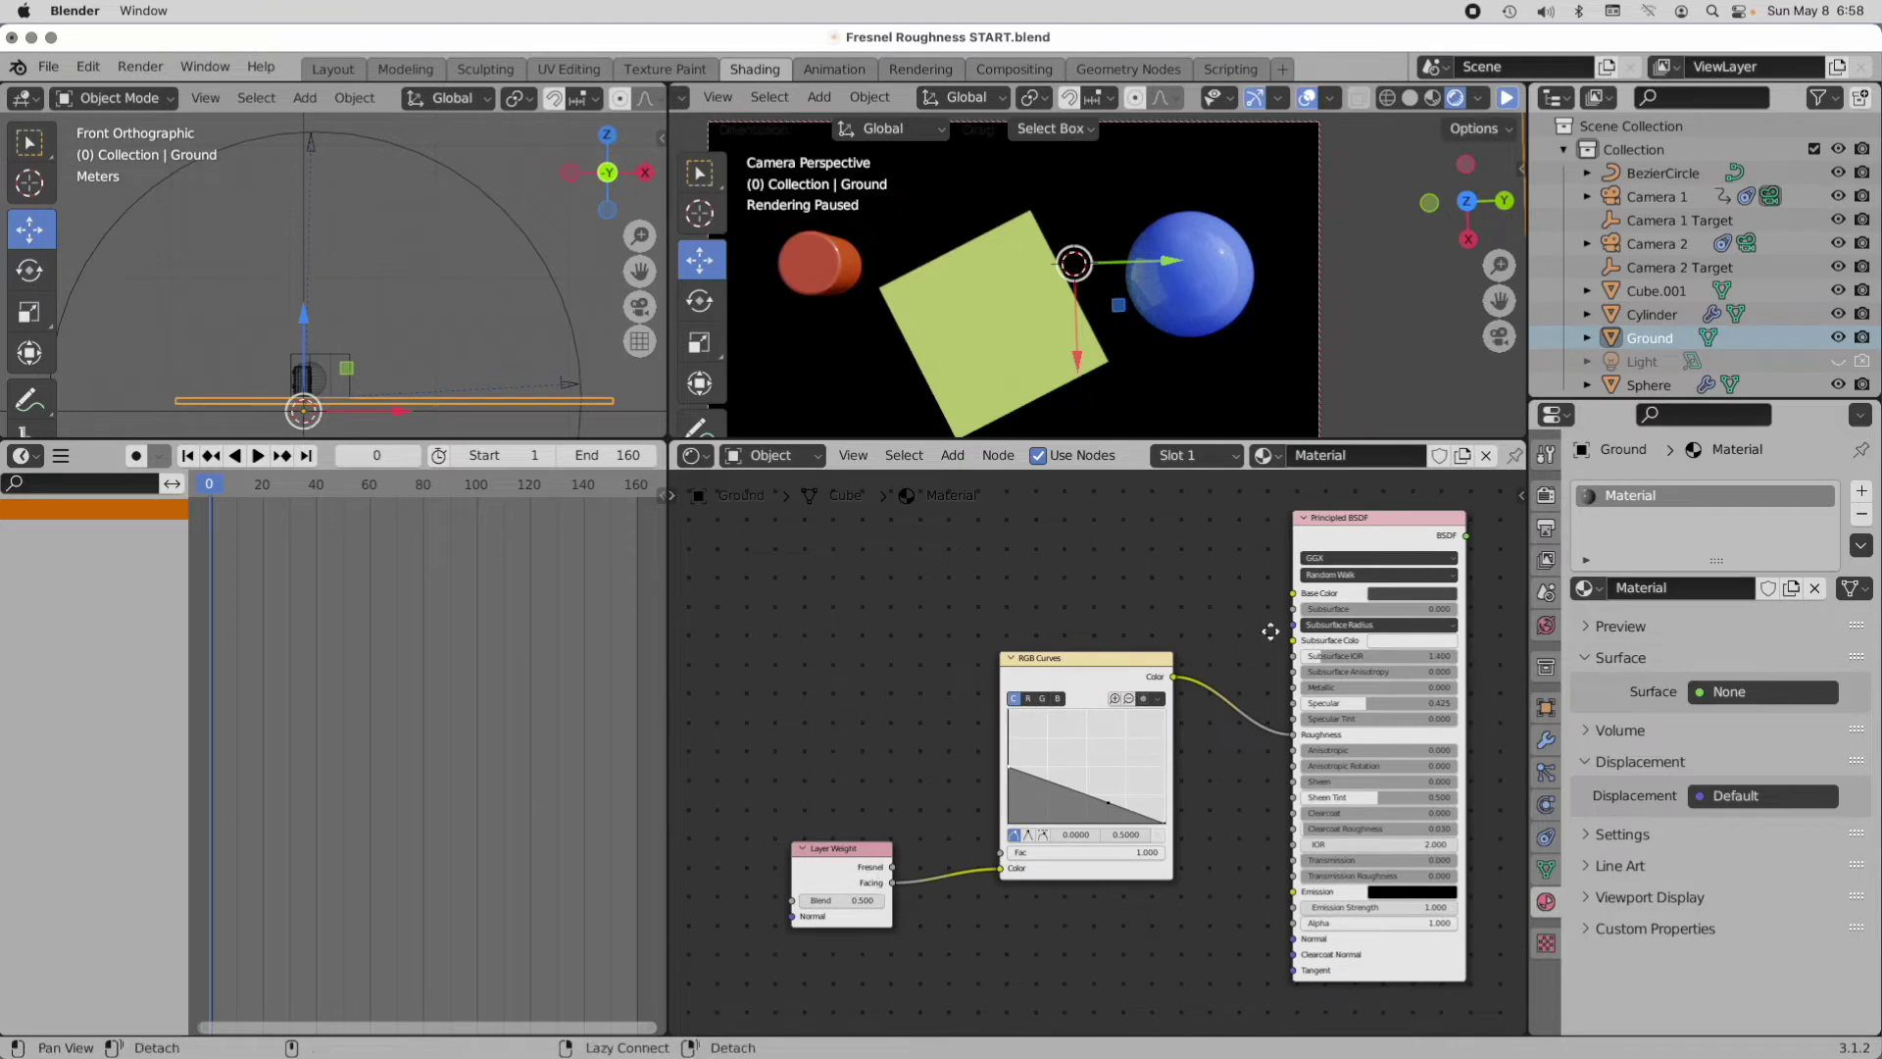
middle_drag(1273, 621, 977, 775)
drag(1172, 689, 1299, 621)
click(1509, 99)
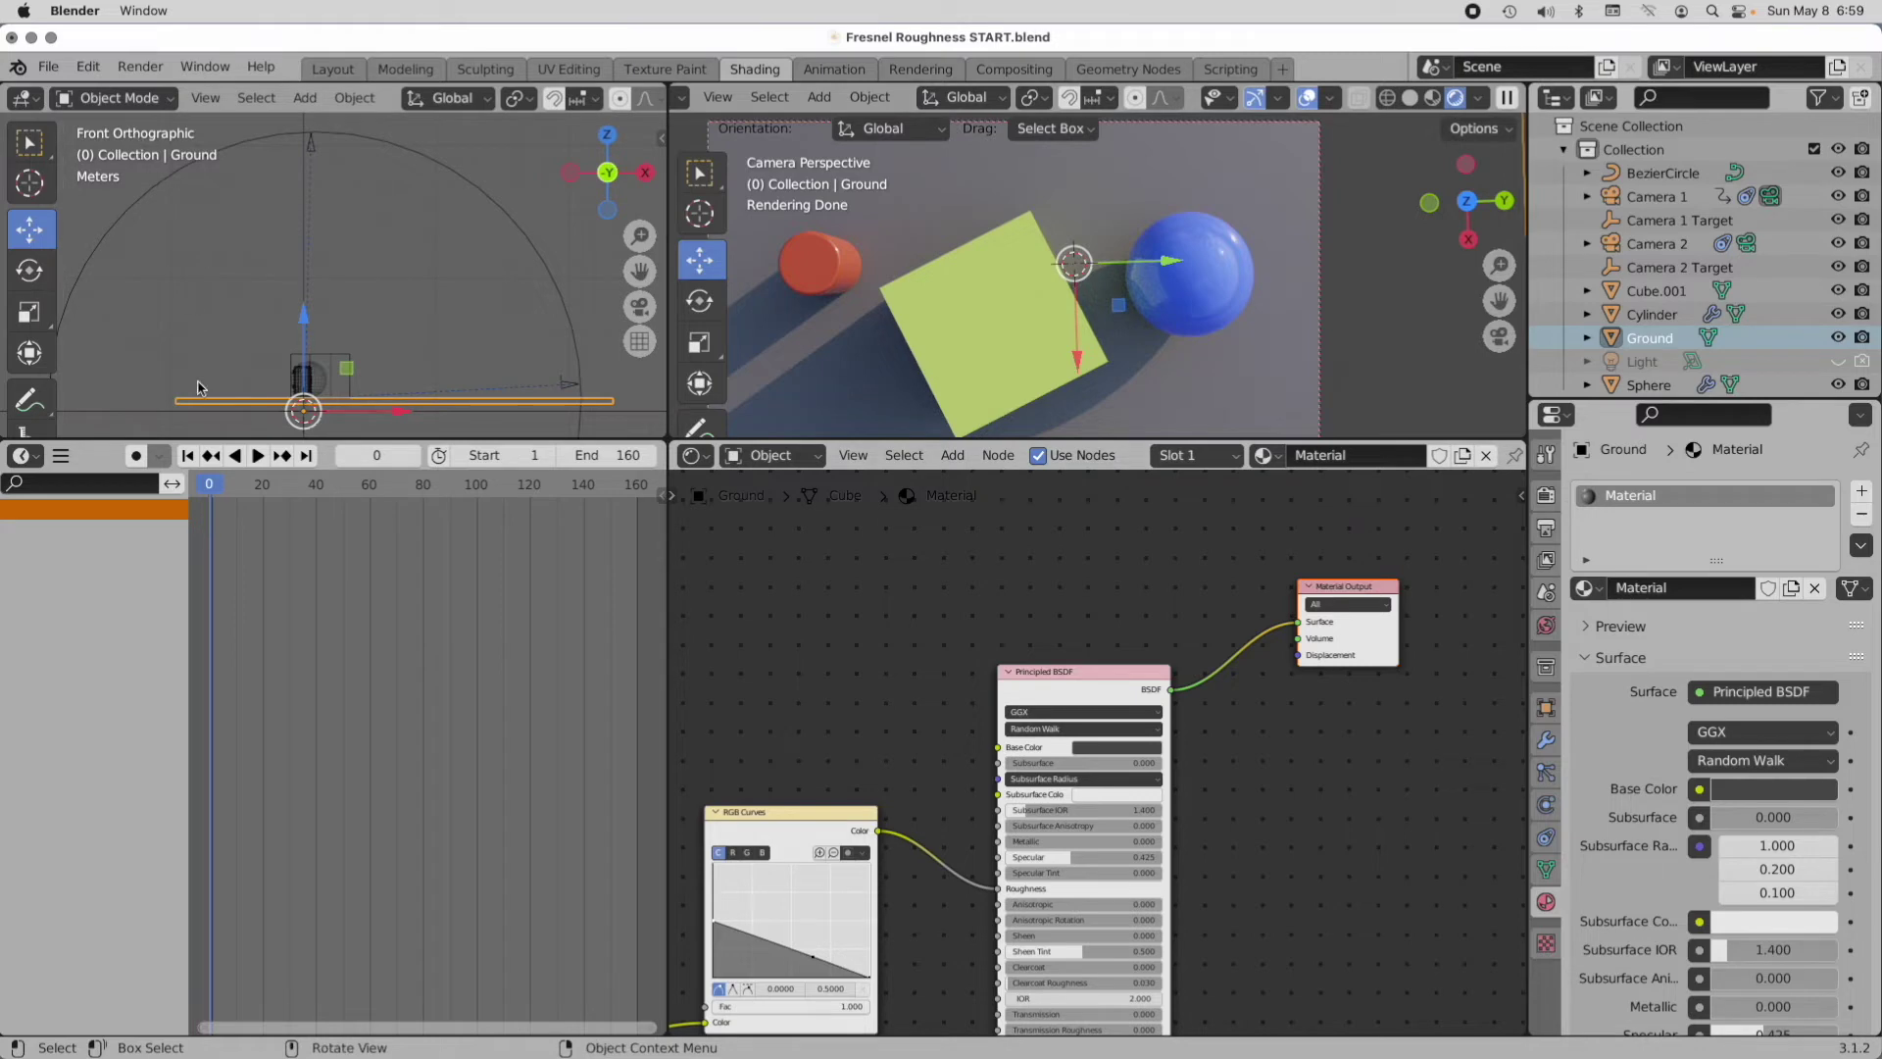
Step: Go to frame 159 and examine the Layer Weight and RGB Curves nodes that drive the ground's roughness
drag(211, 485, 636, 470)
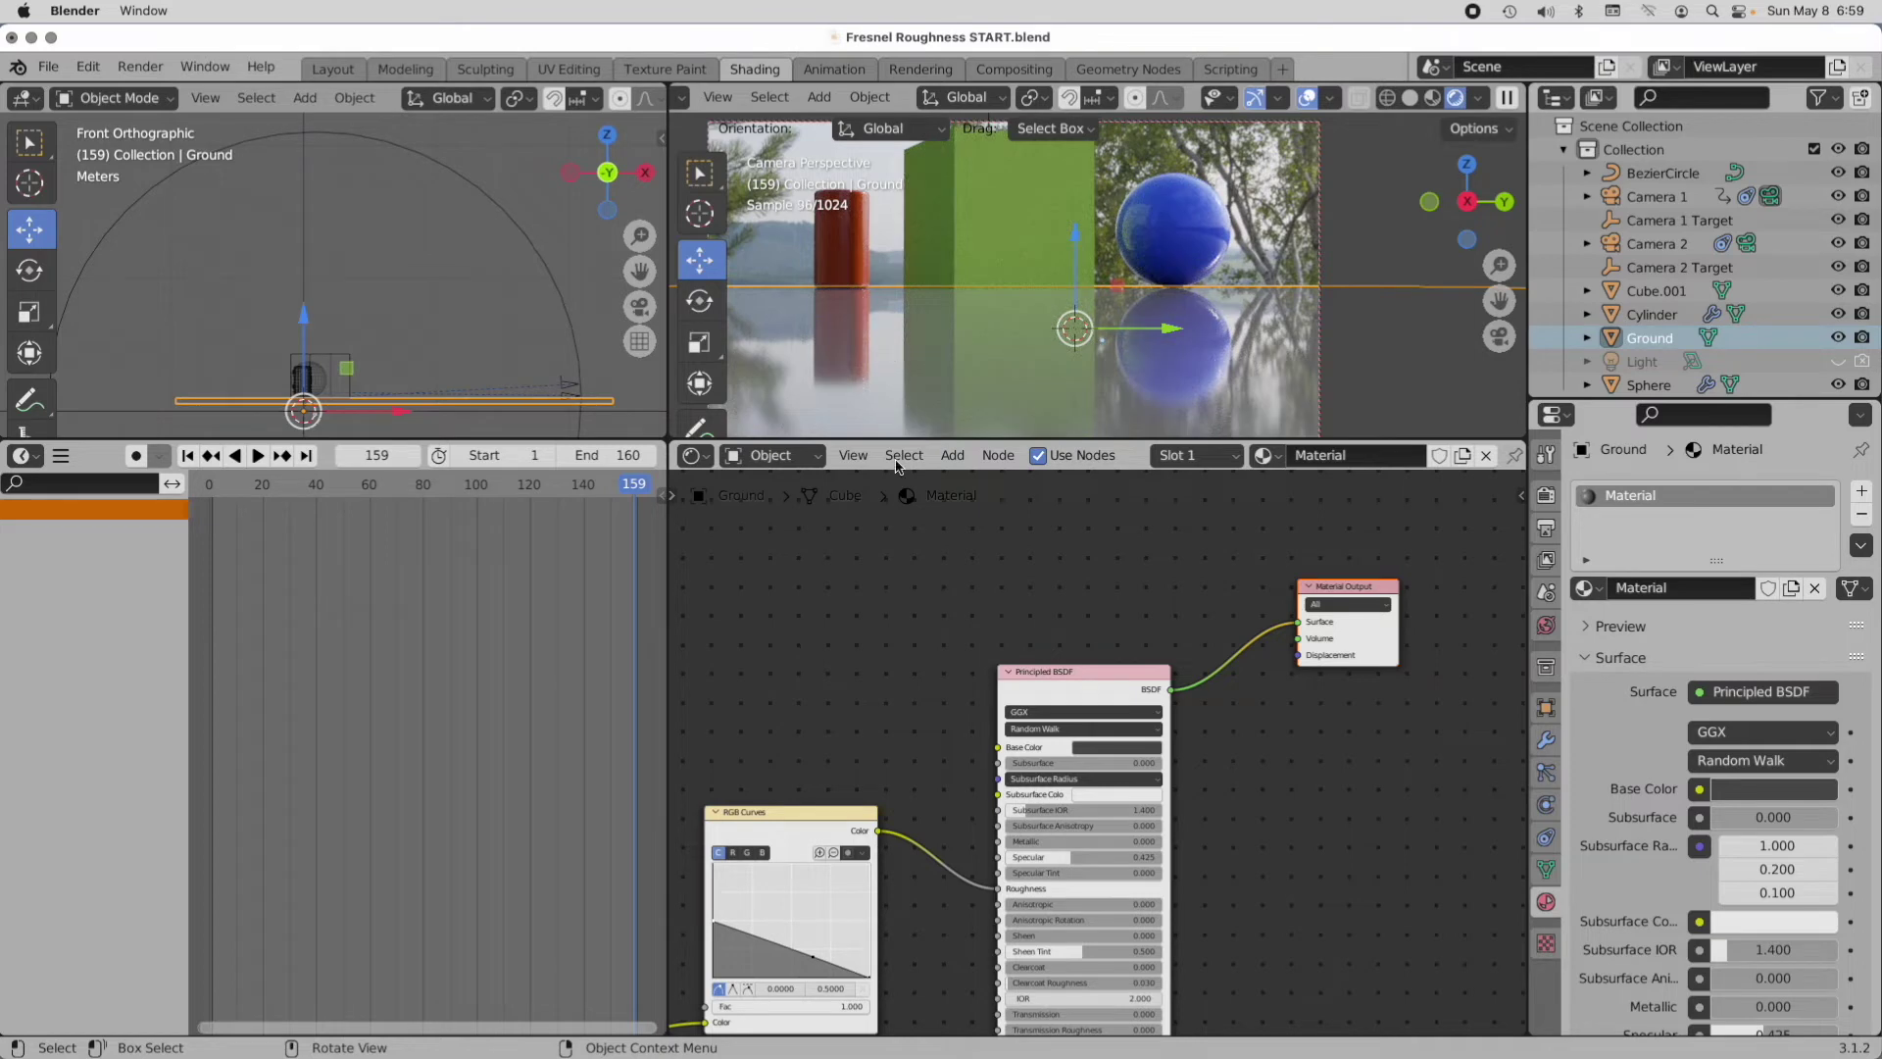
alt+drag(920, 647, 1113, 567)
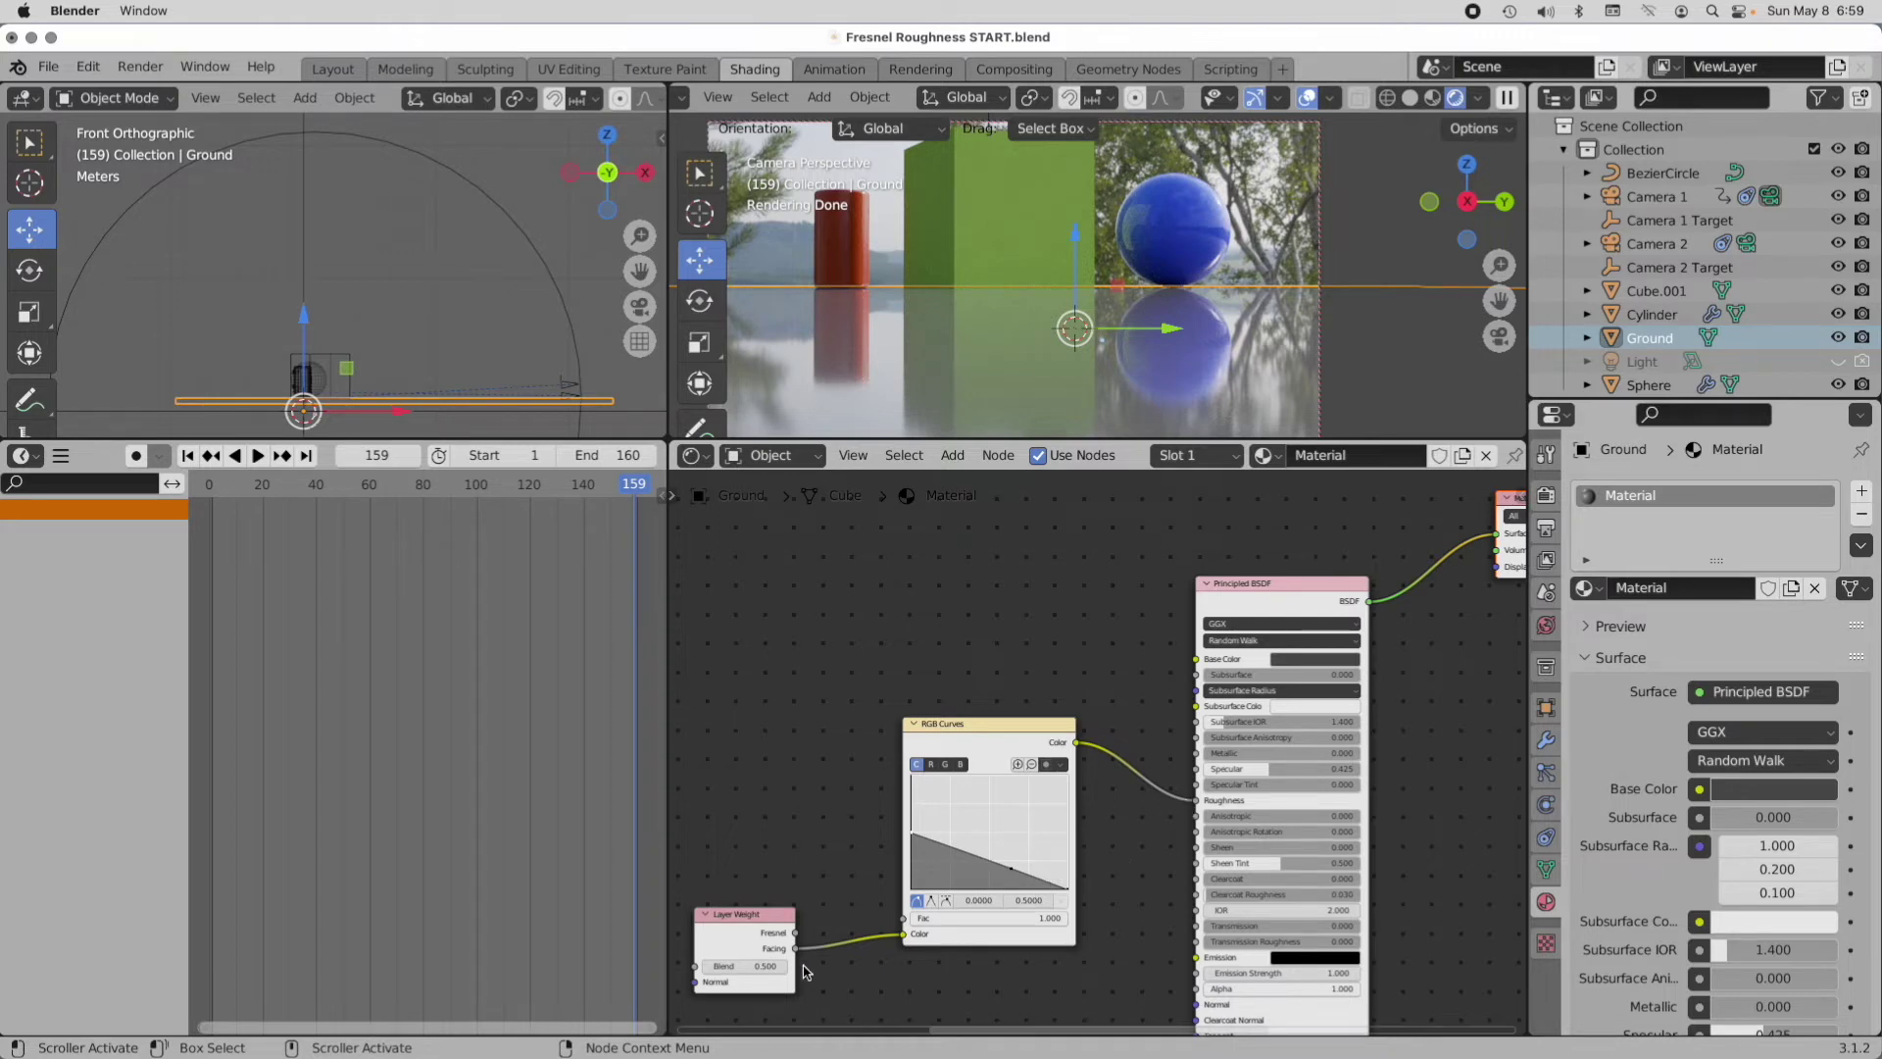
middle_drag(996, 720, 1010, 681)
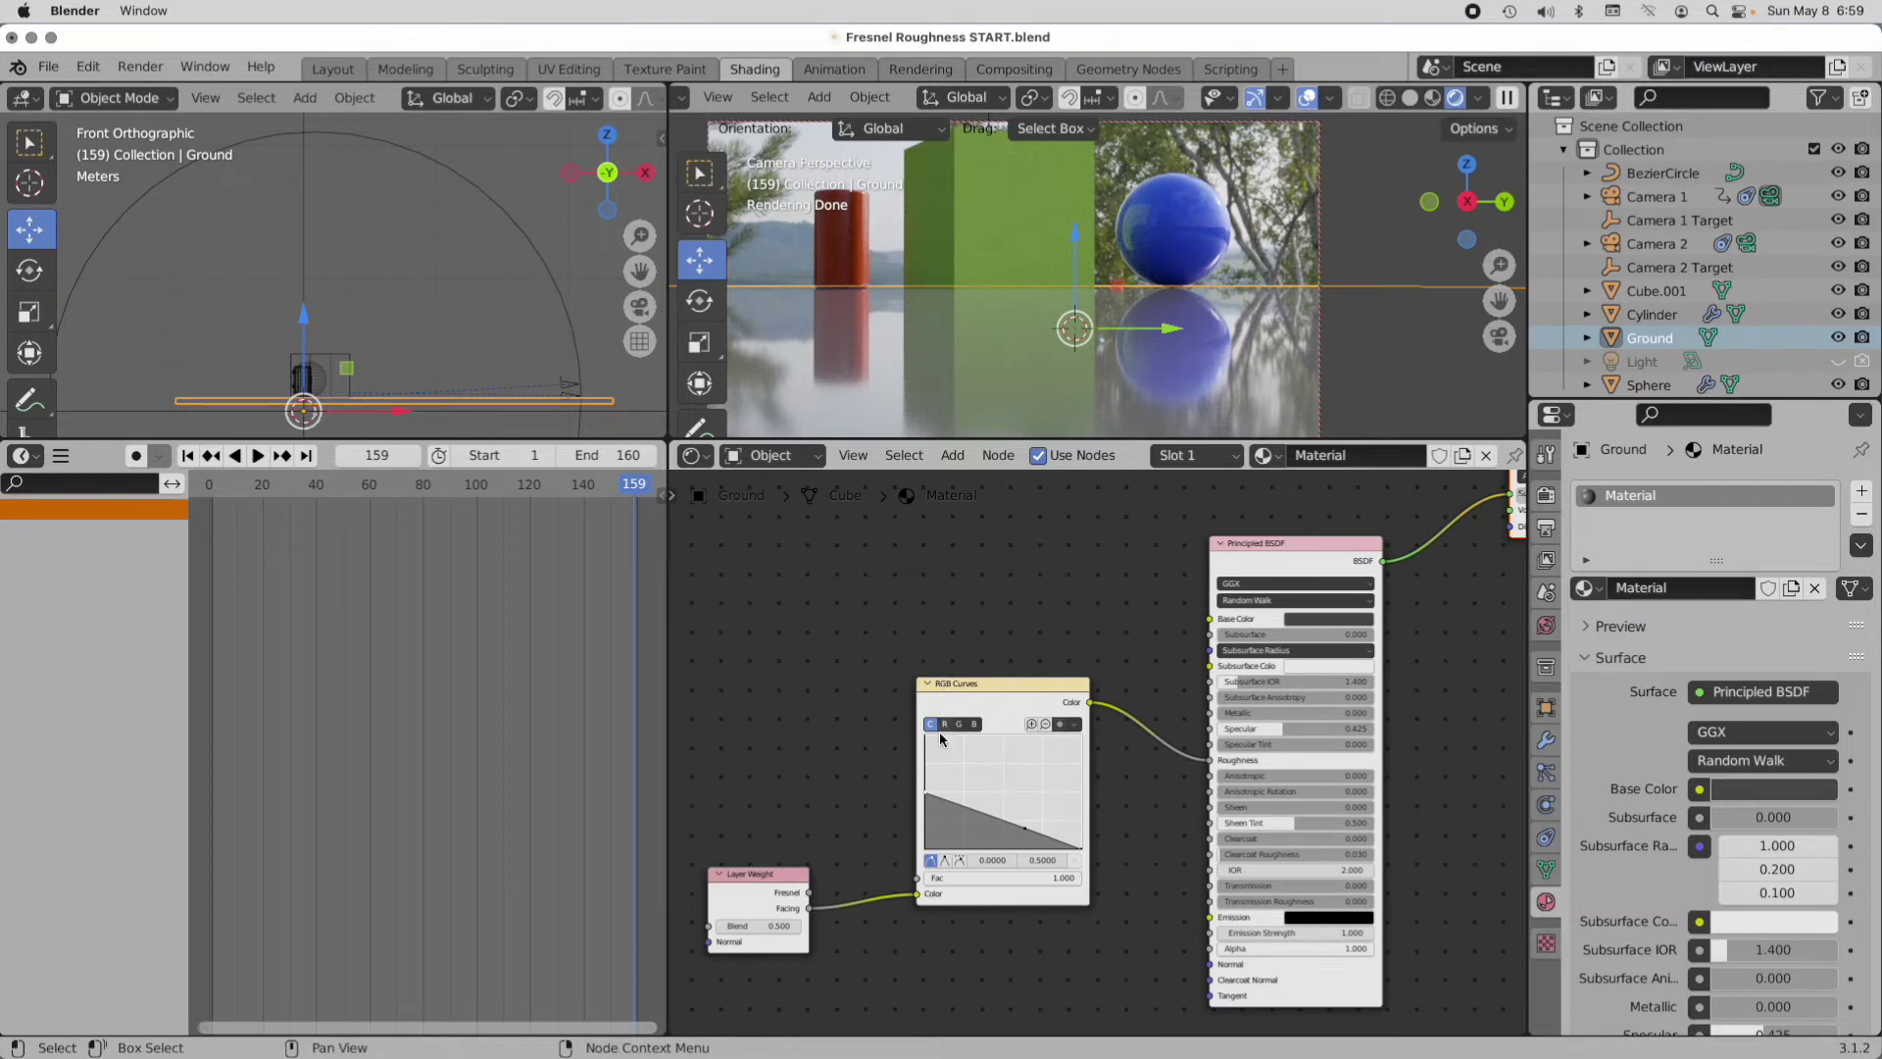
ctrl+middle_drag(1000, 835, 1209, 663)
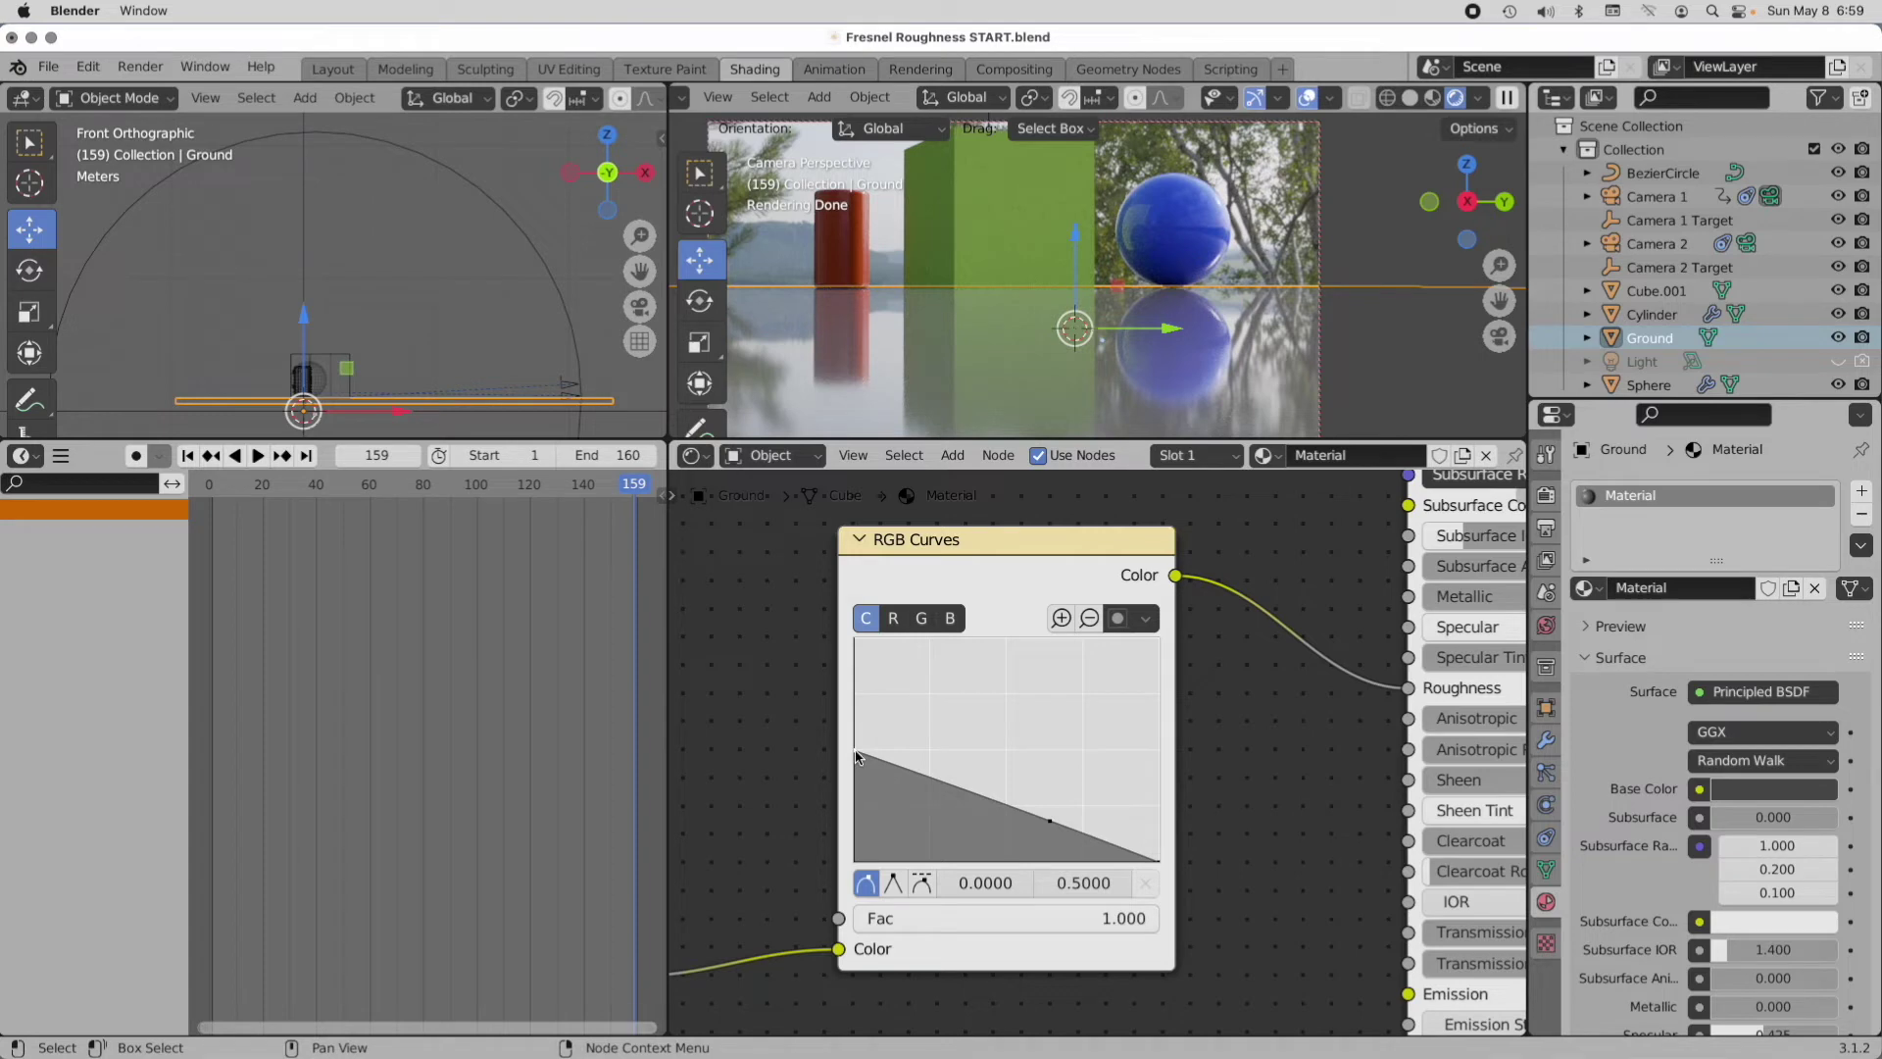
click(1158, 861)
click(855, 752)
scroll(1058, 755, down, 3)
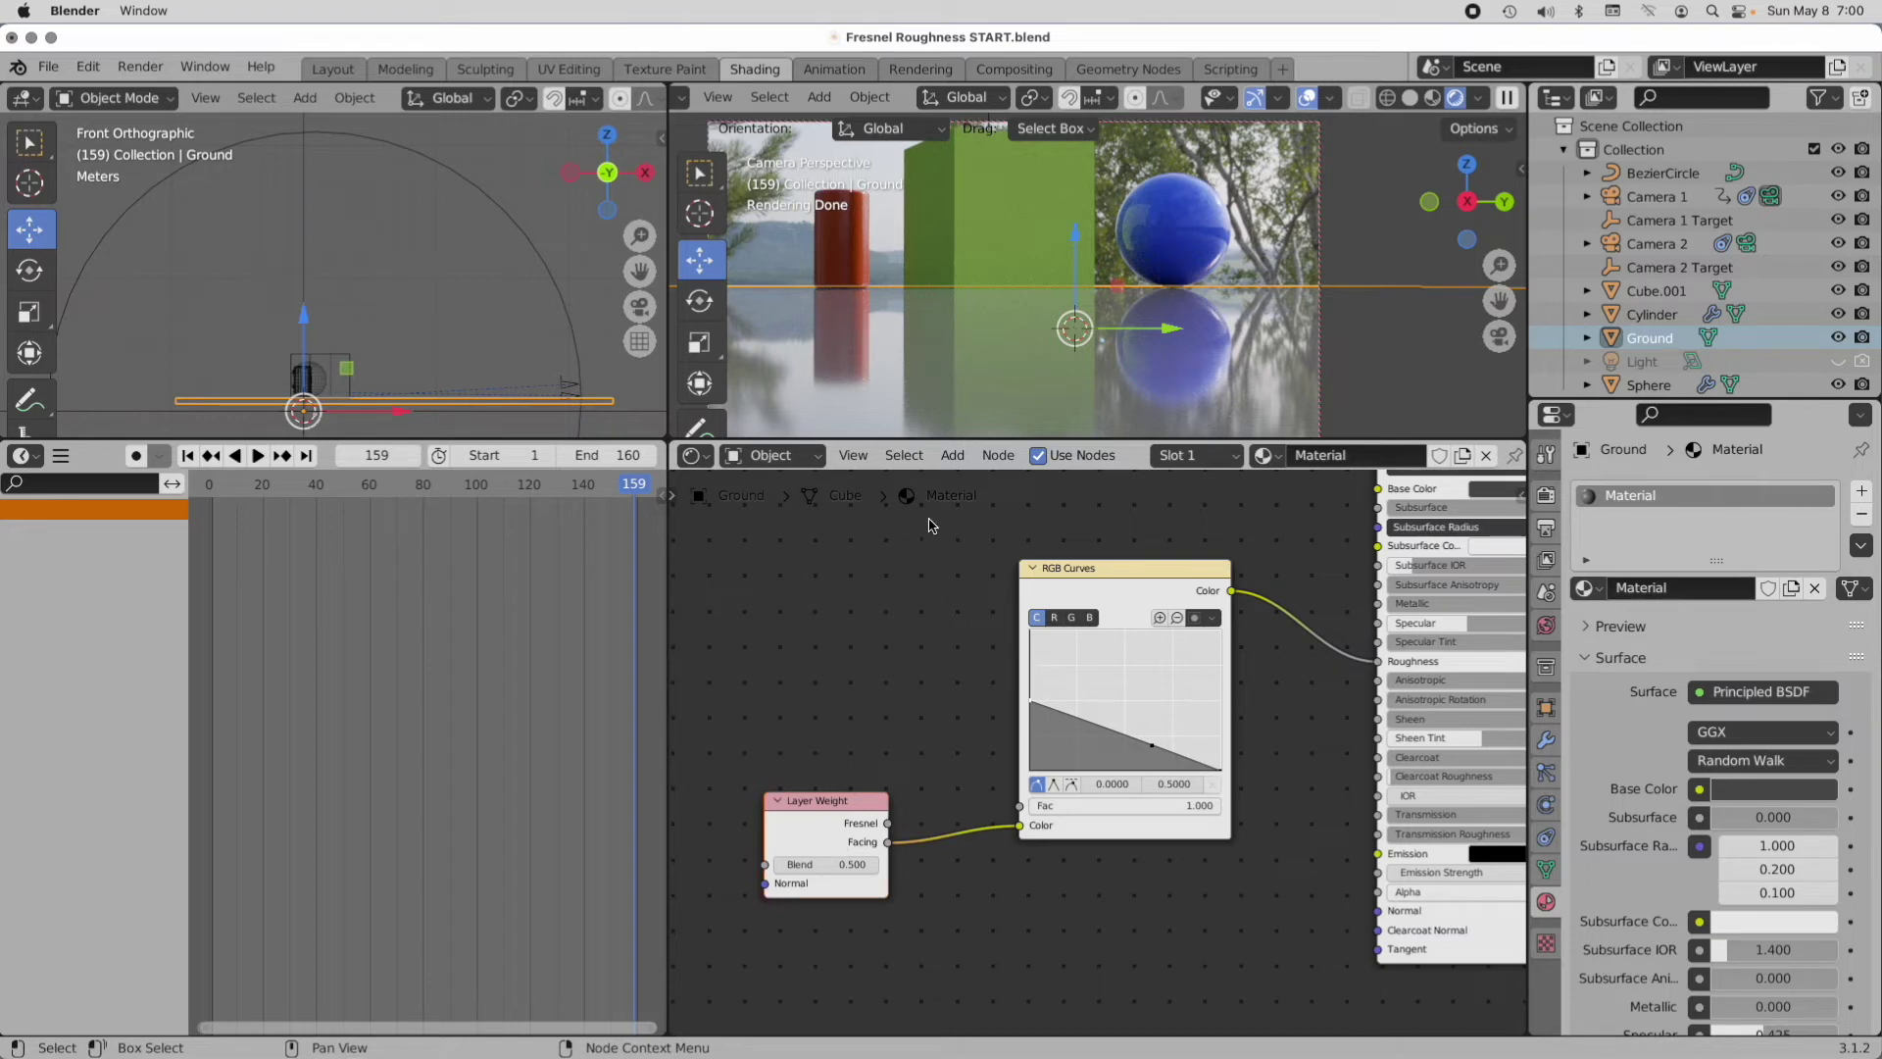
Step: Search the available shader nodes for Layer Weight
click(954, 455)
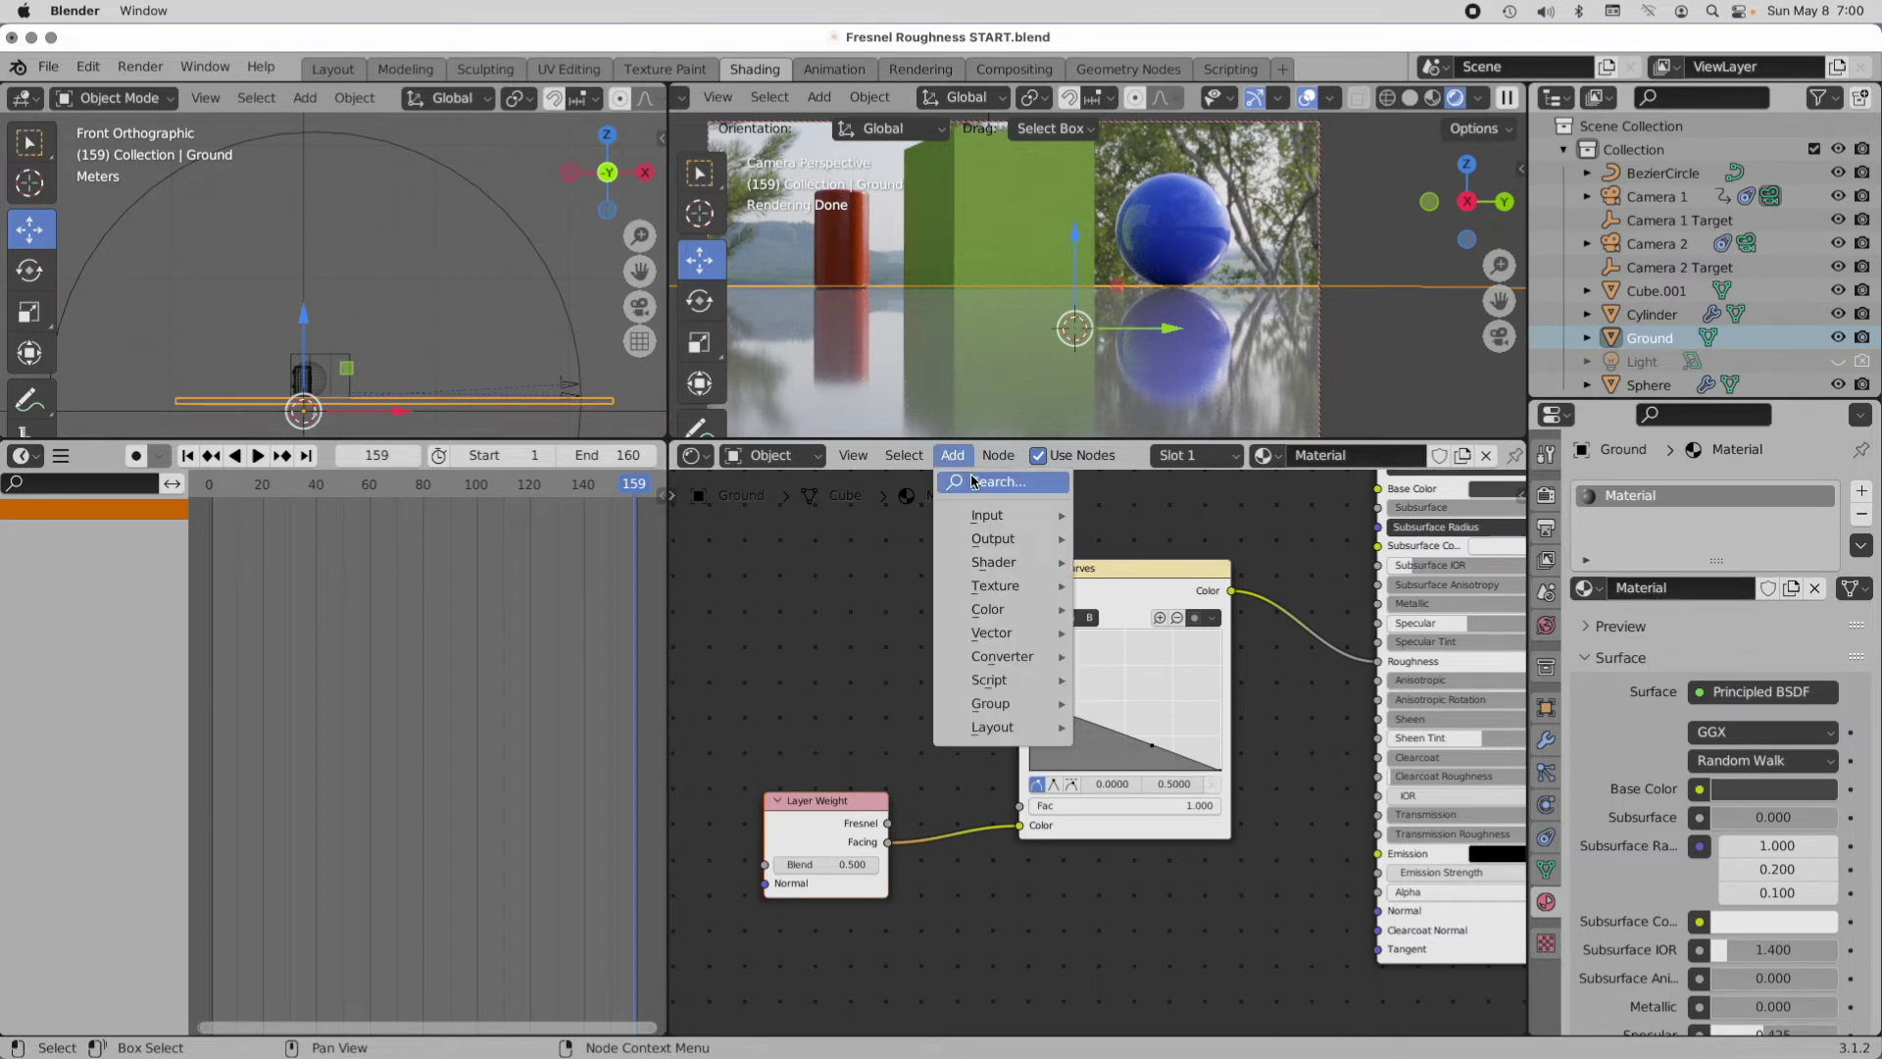
click(973, 479)
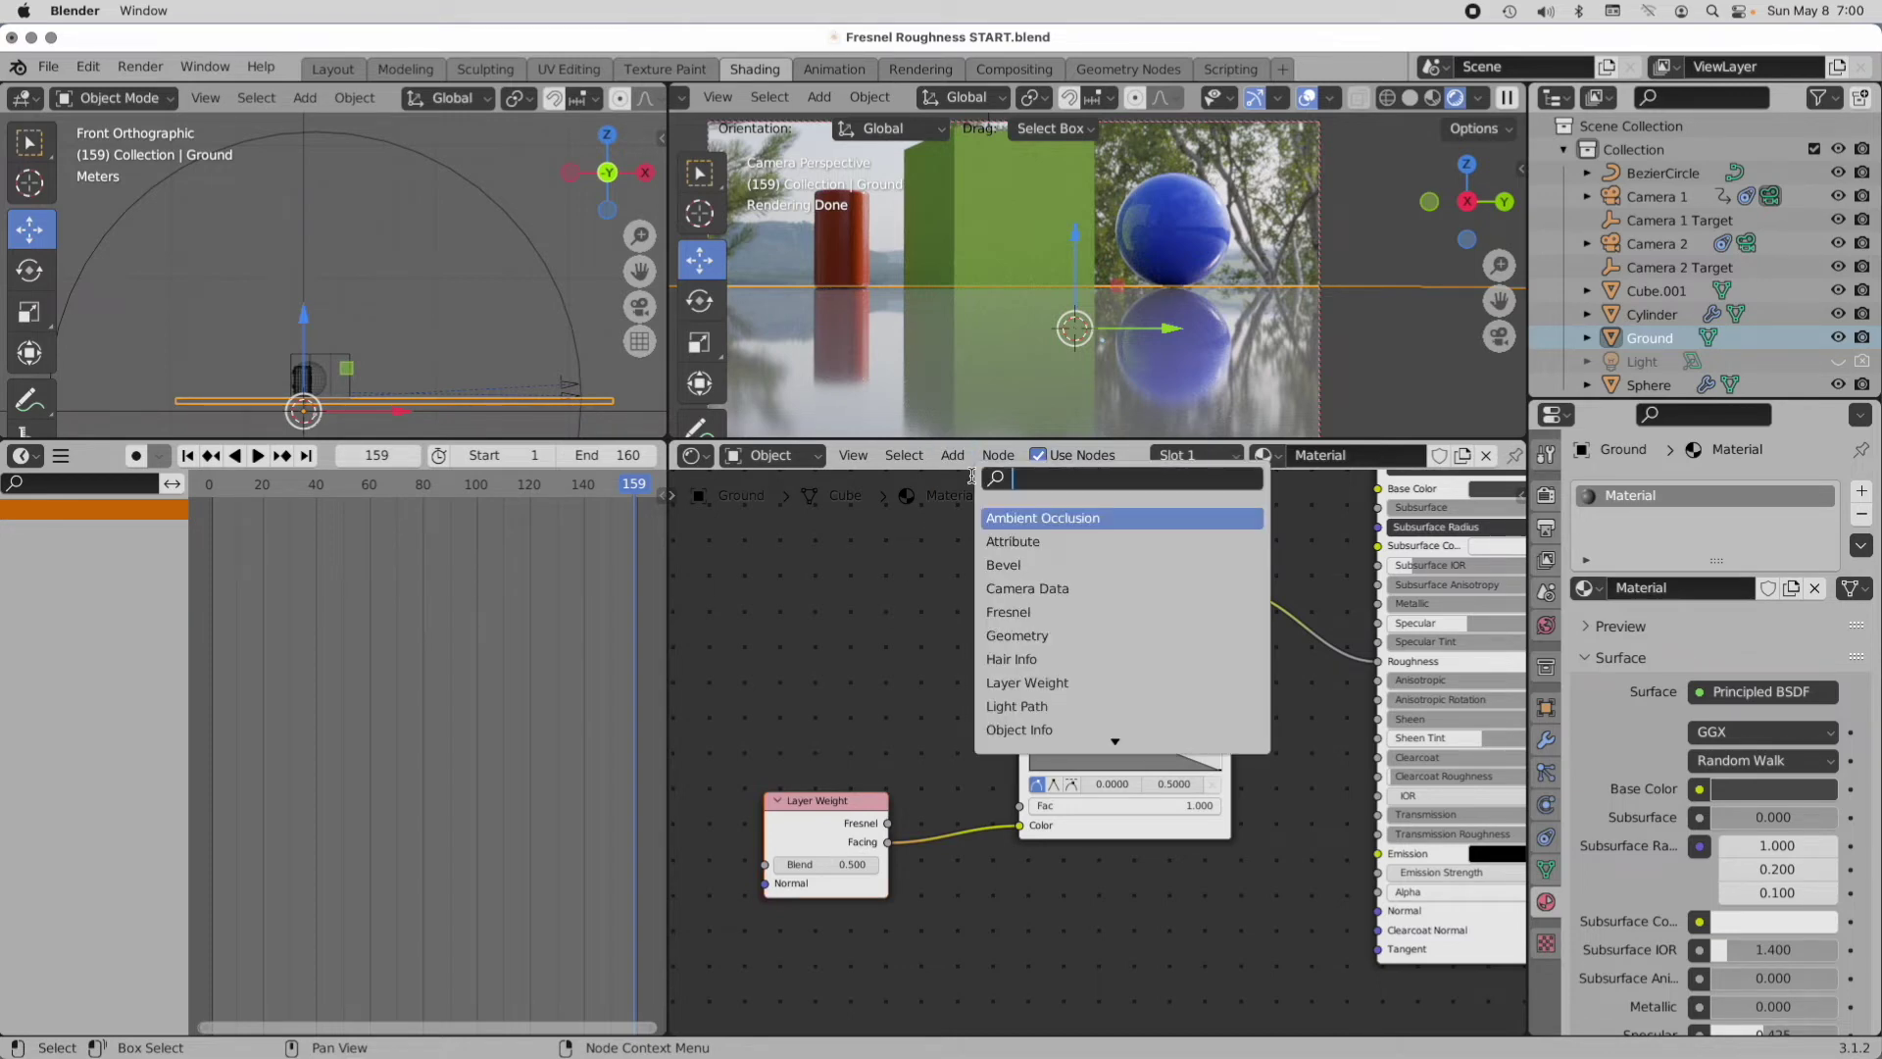
text(Layer)
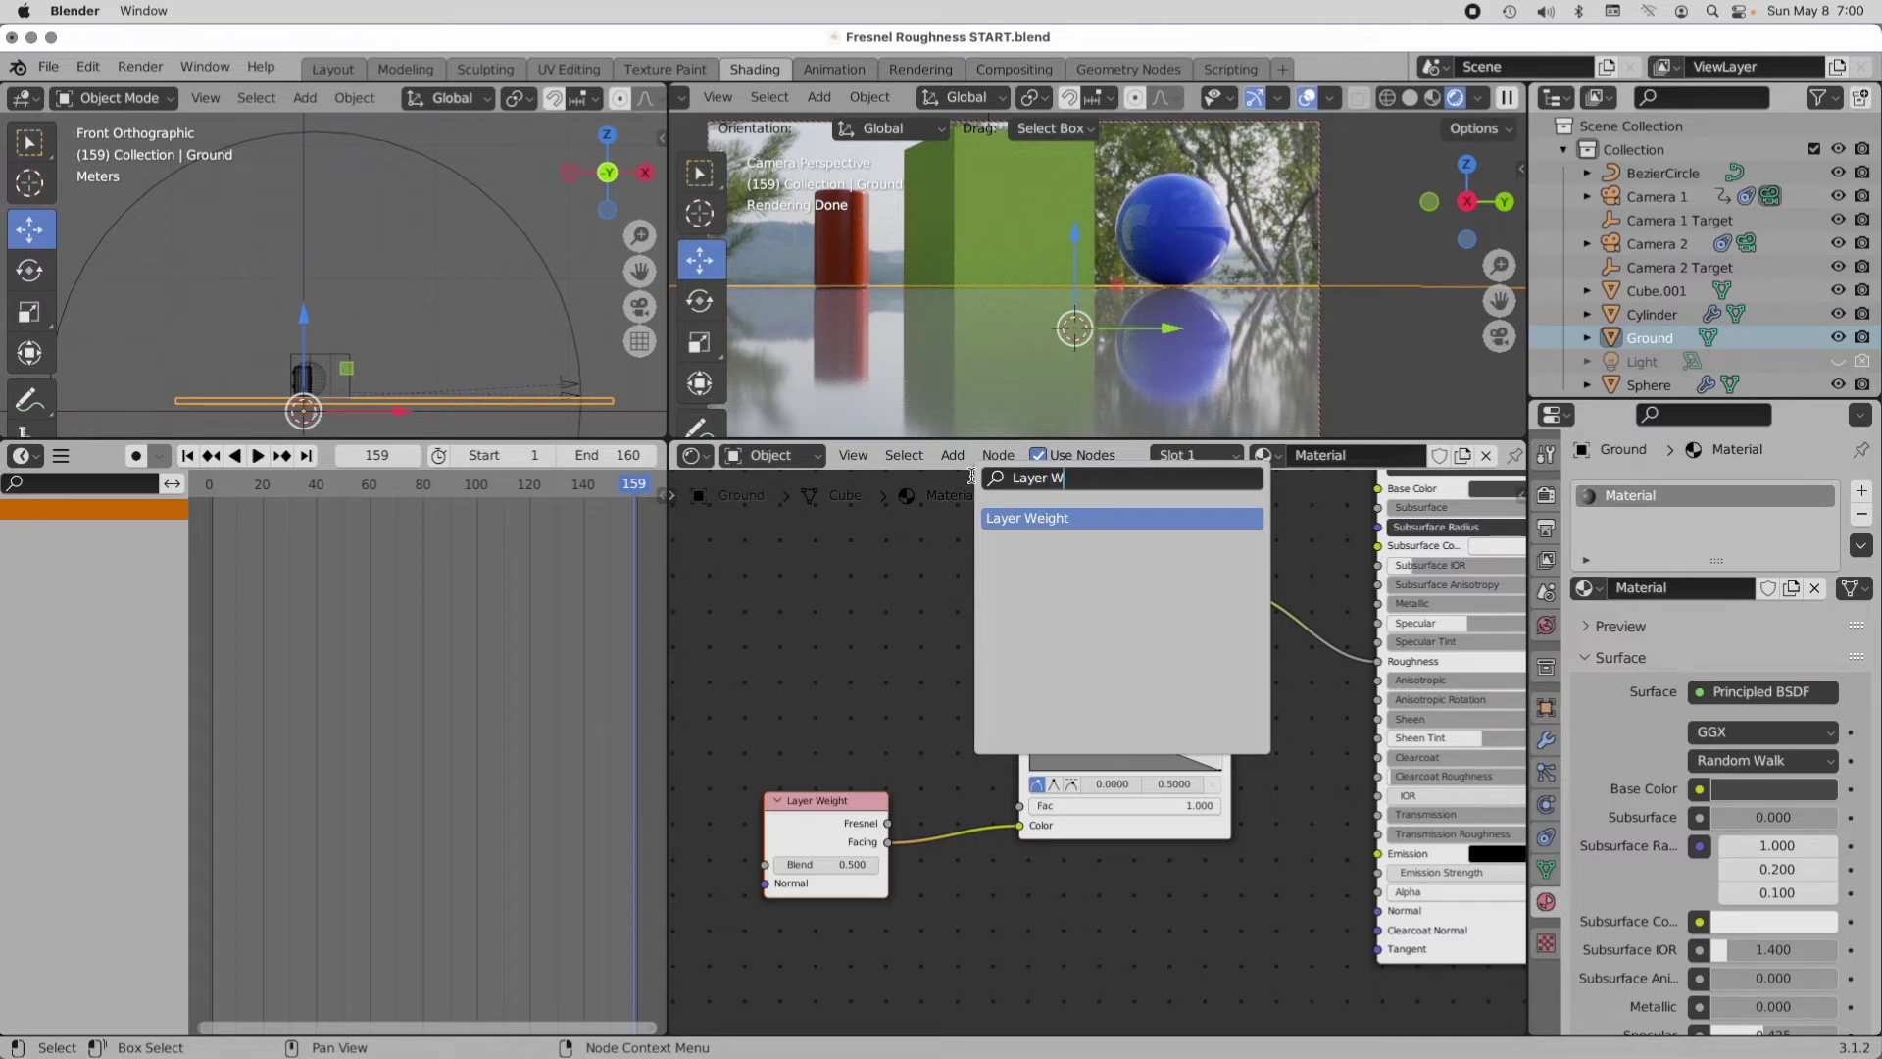
text( W)
Step: Bow the RGB Curves profile upward by moving its middle point to about X 0.707, Y 0.315
scroll(819, 626, right, 2)
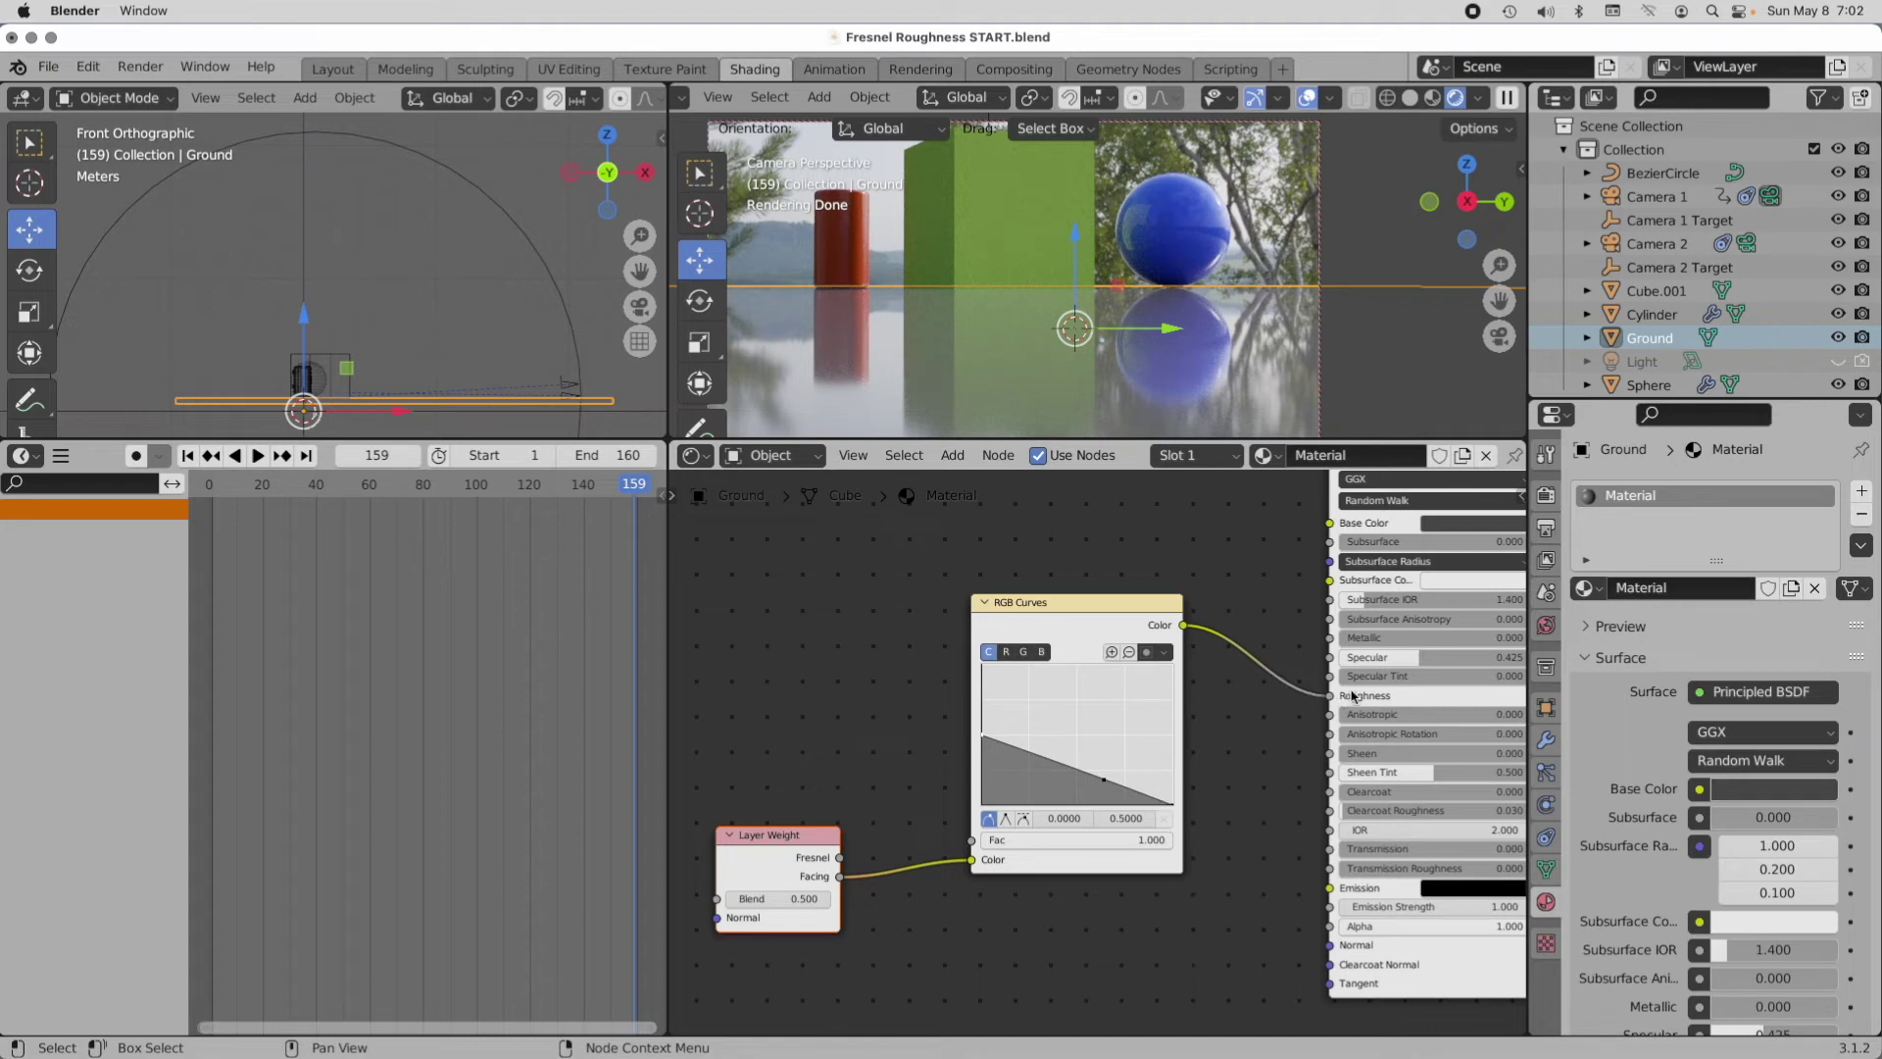
scroll(1353, 699, up, 1)
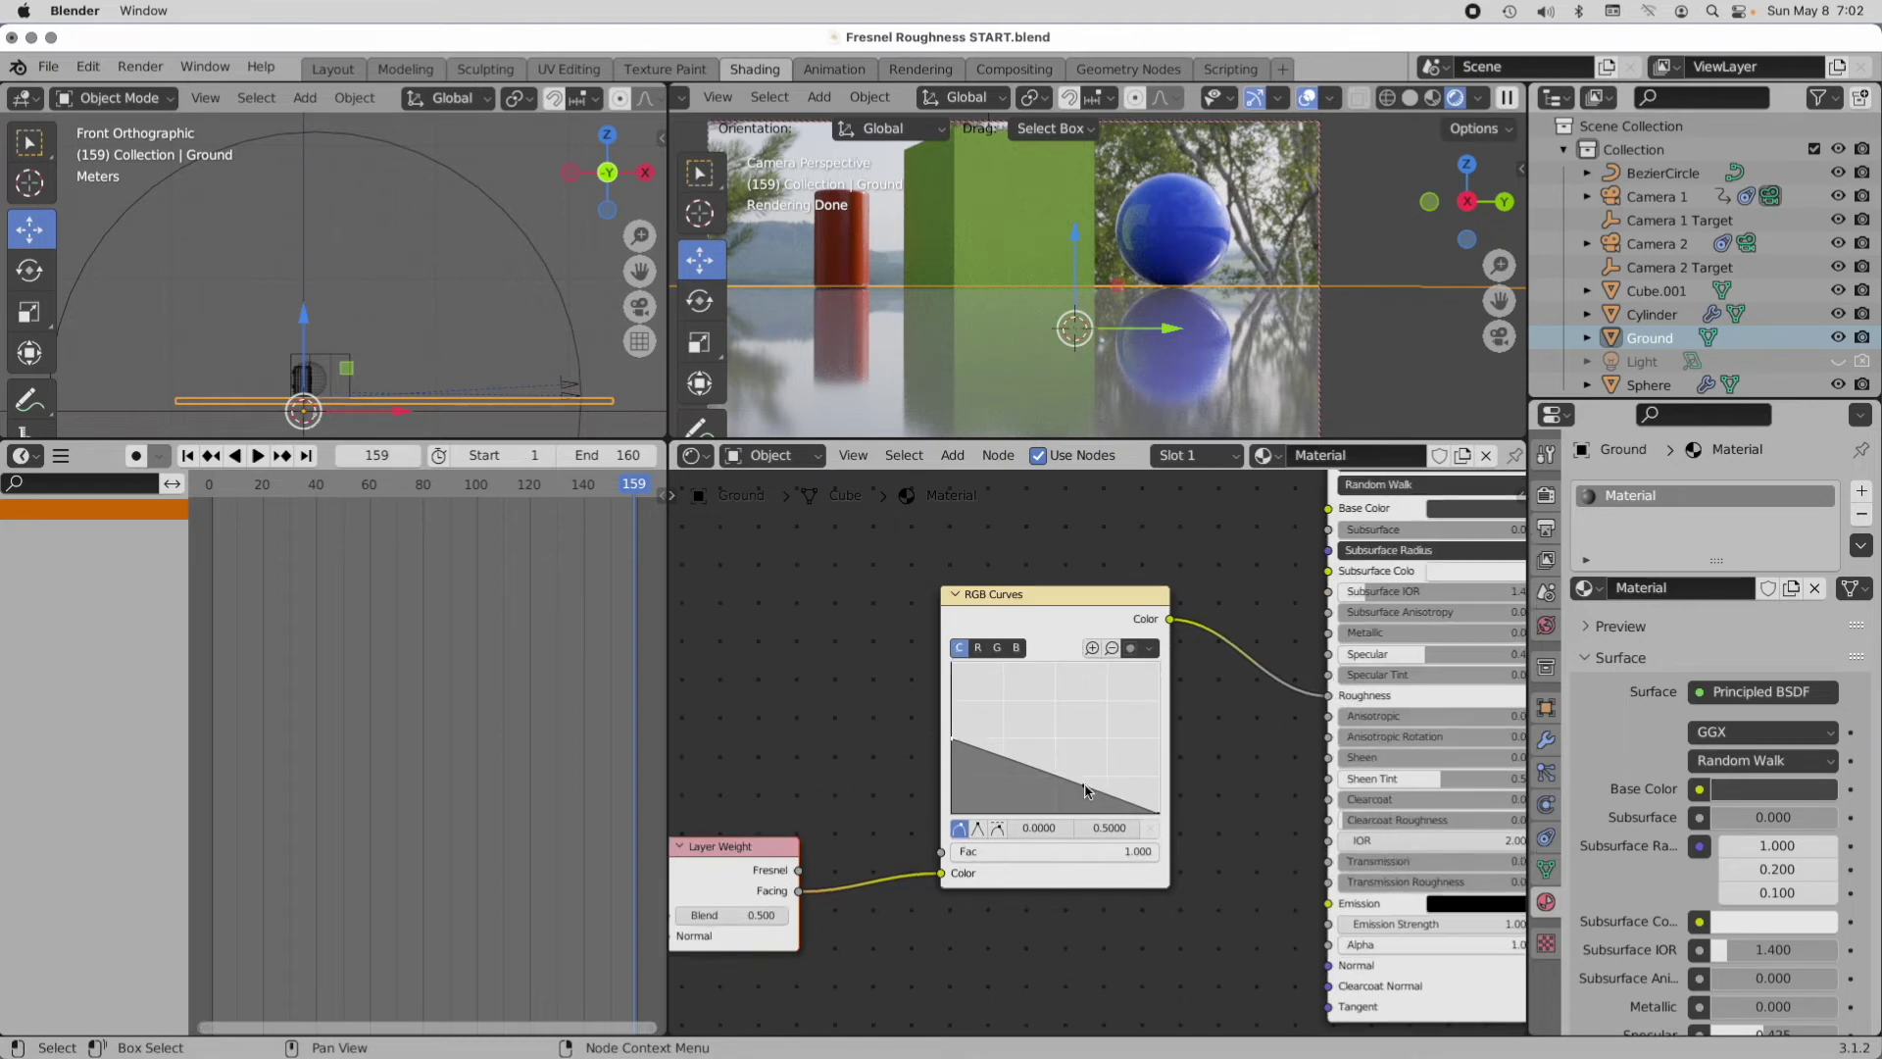
click(1084, 786)
drag(1088, 789, 1103, 764)
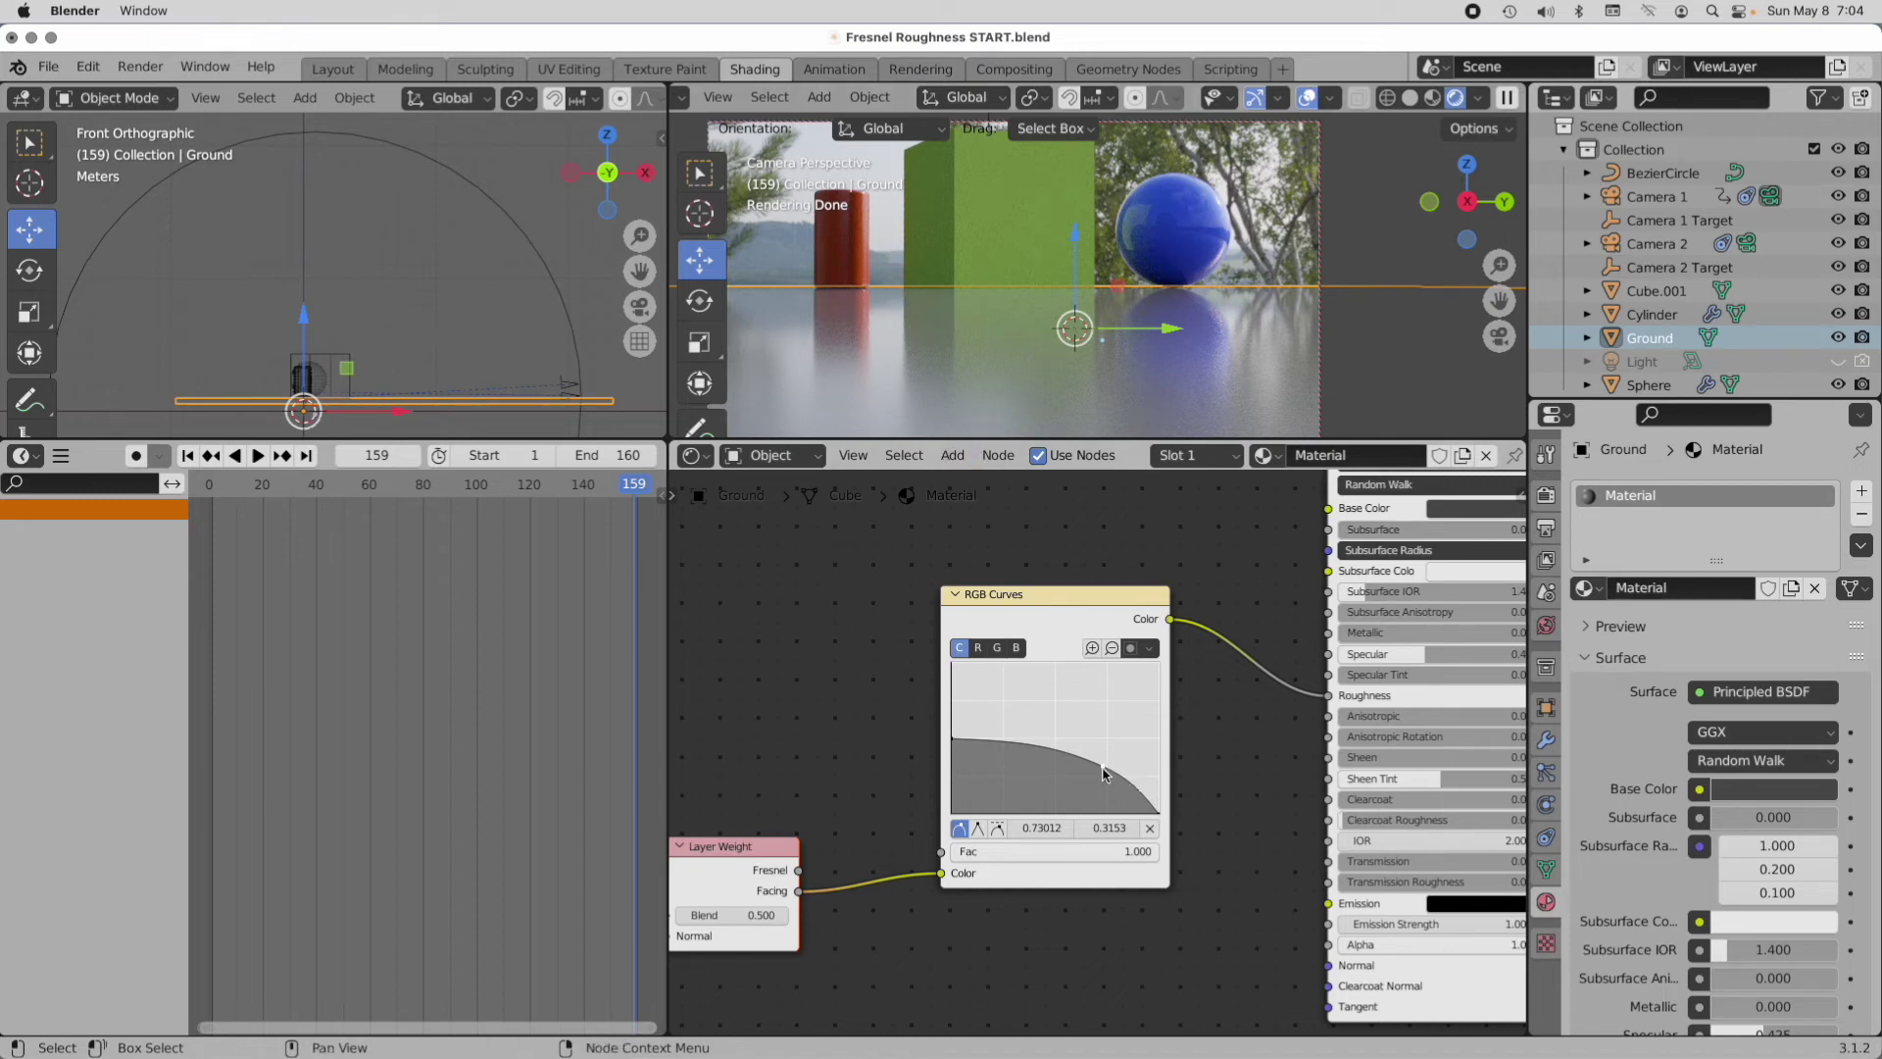
mouse_move(1104, 765)
mouse_down()
mouse_move(1067, 798)
mouse_move(1099, 765)
mouse_up()
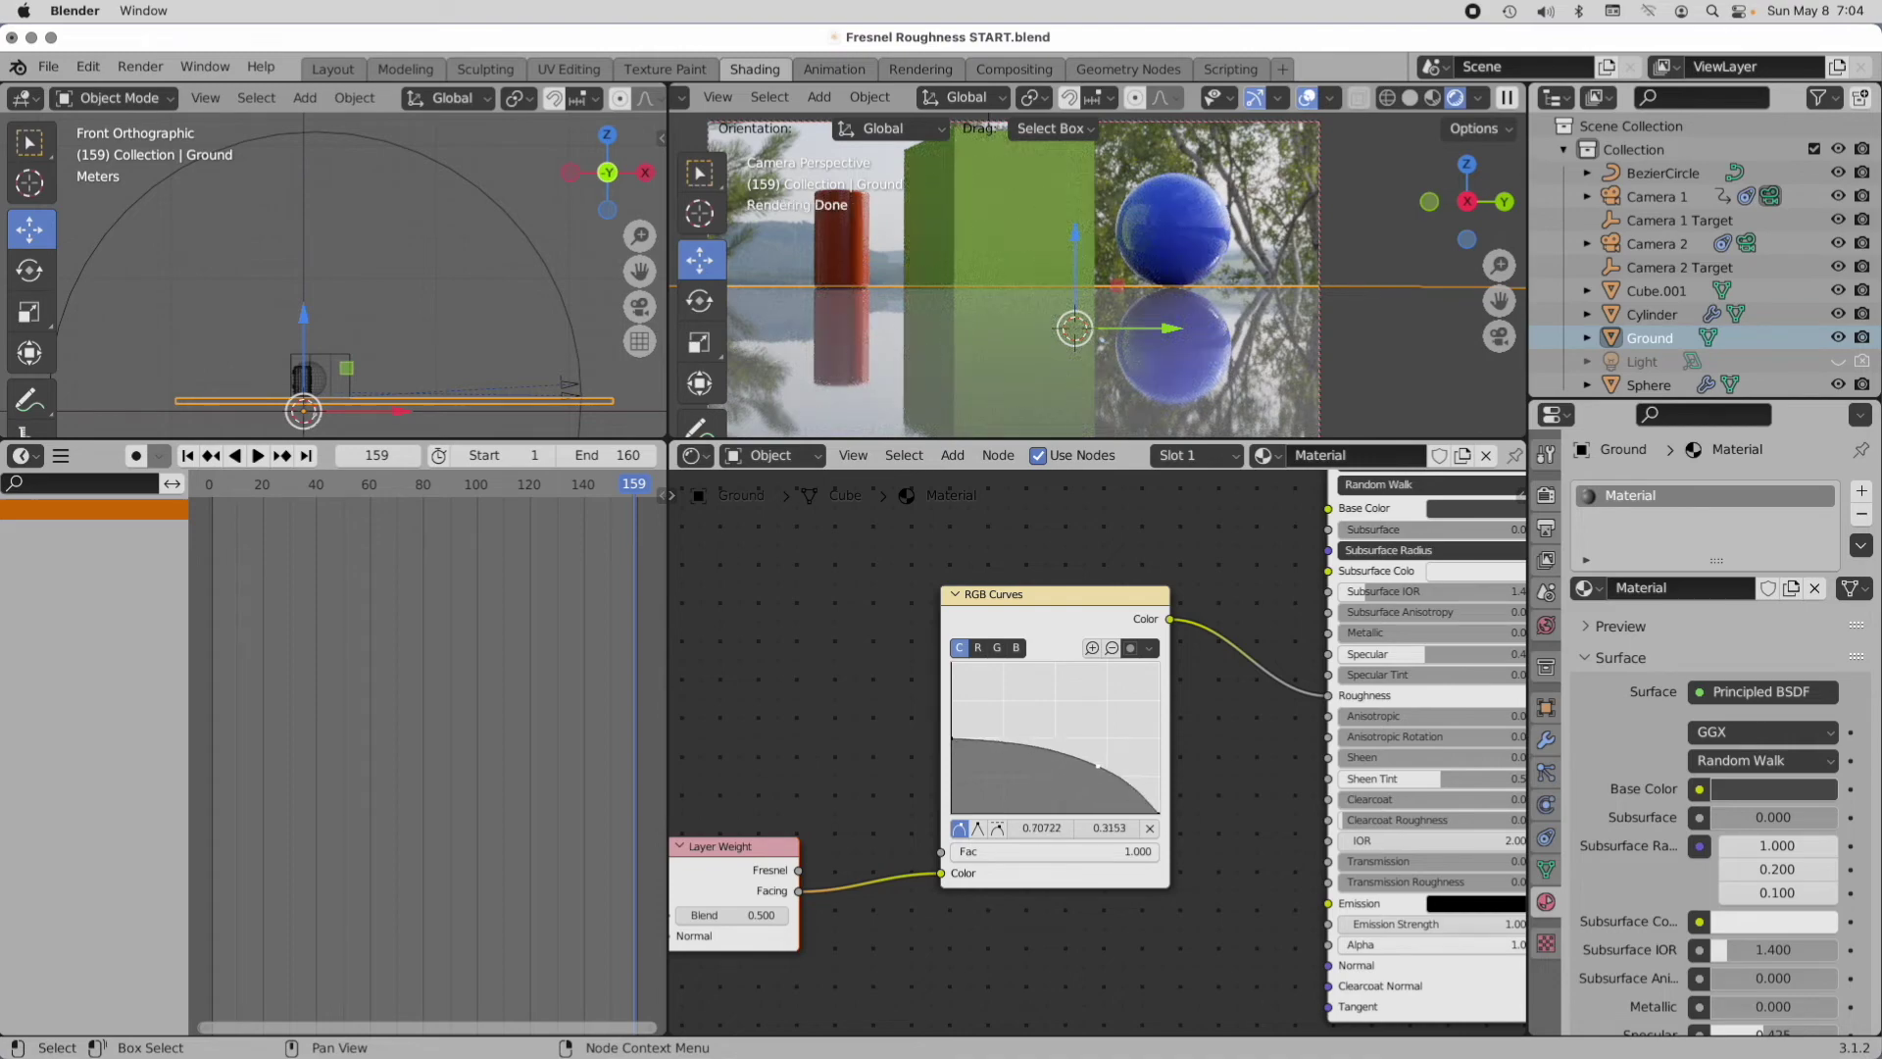
Step: Examine the alternative setup of two Principled BSDFs, their Roughness values, and the Mix Shader controlled by the Layer Weight's Fresnel output
scroll(1225, 588, down, 3)
middle_drag(1019, 549, 1036, 1025)
middle_drag(1009, 748, 1217, 802)
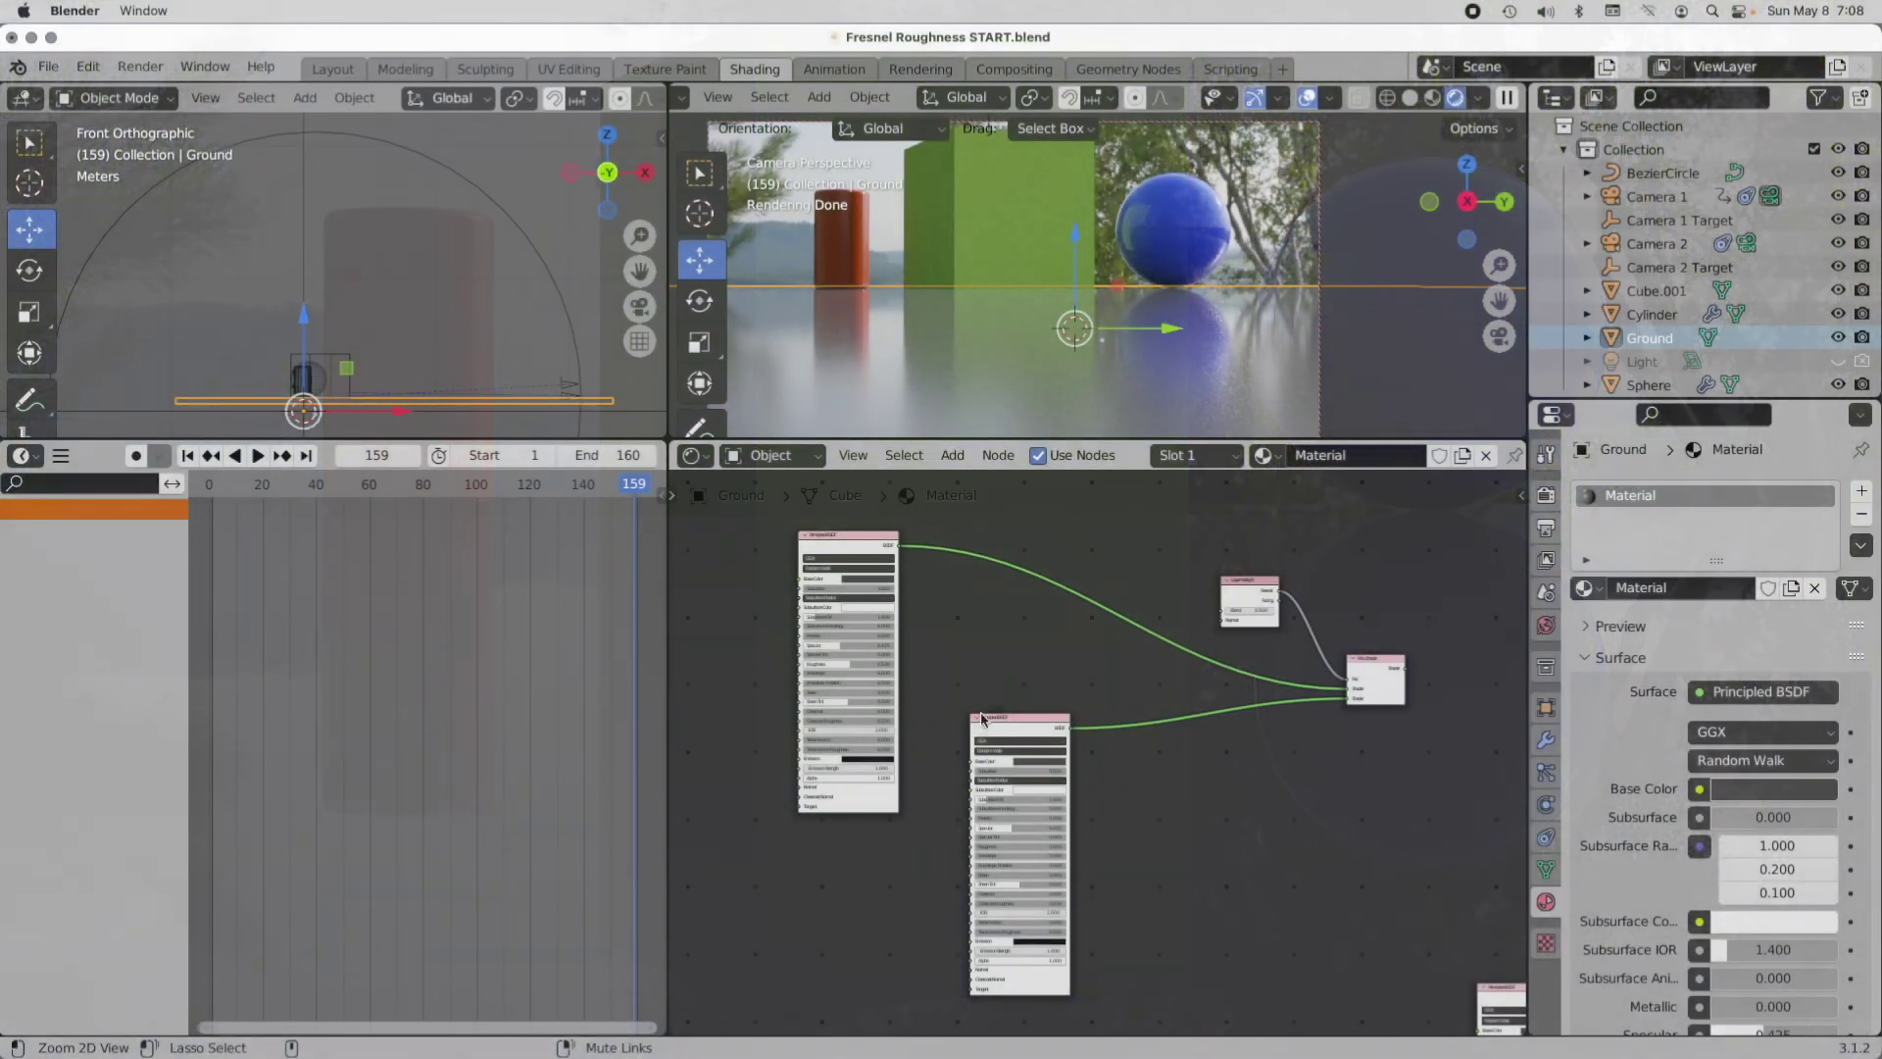
mouse_move(1062, 617)
ctrl+middle_down()
mouse_move(1101, 672)
mouse_move(1159, 643)
mouse_move(1127, 676)
mouse_move(1082, 617)
ctrl+middle_up()
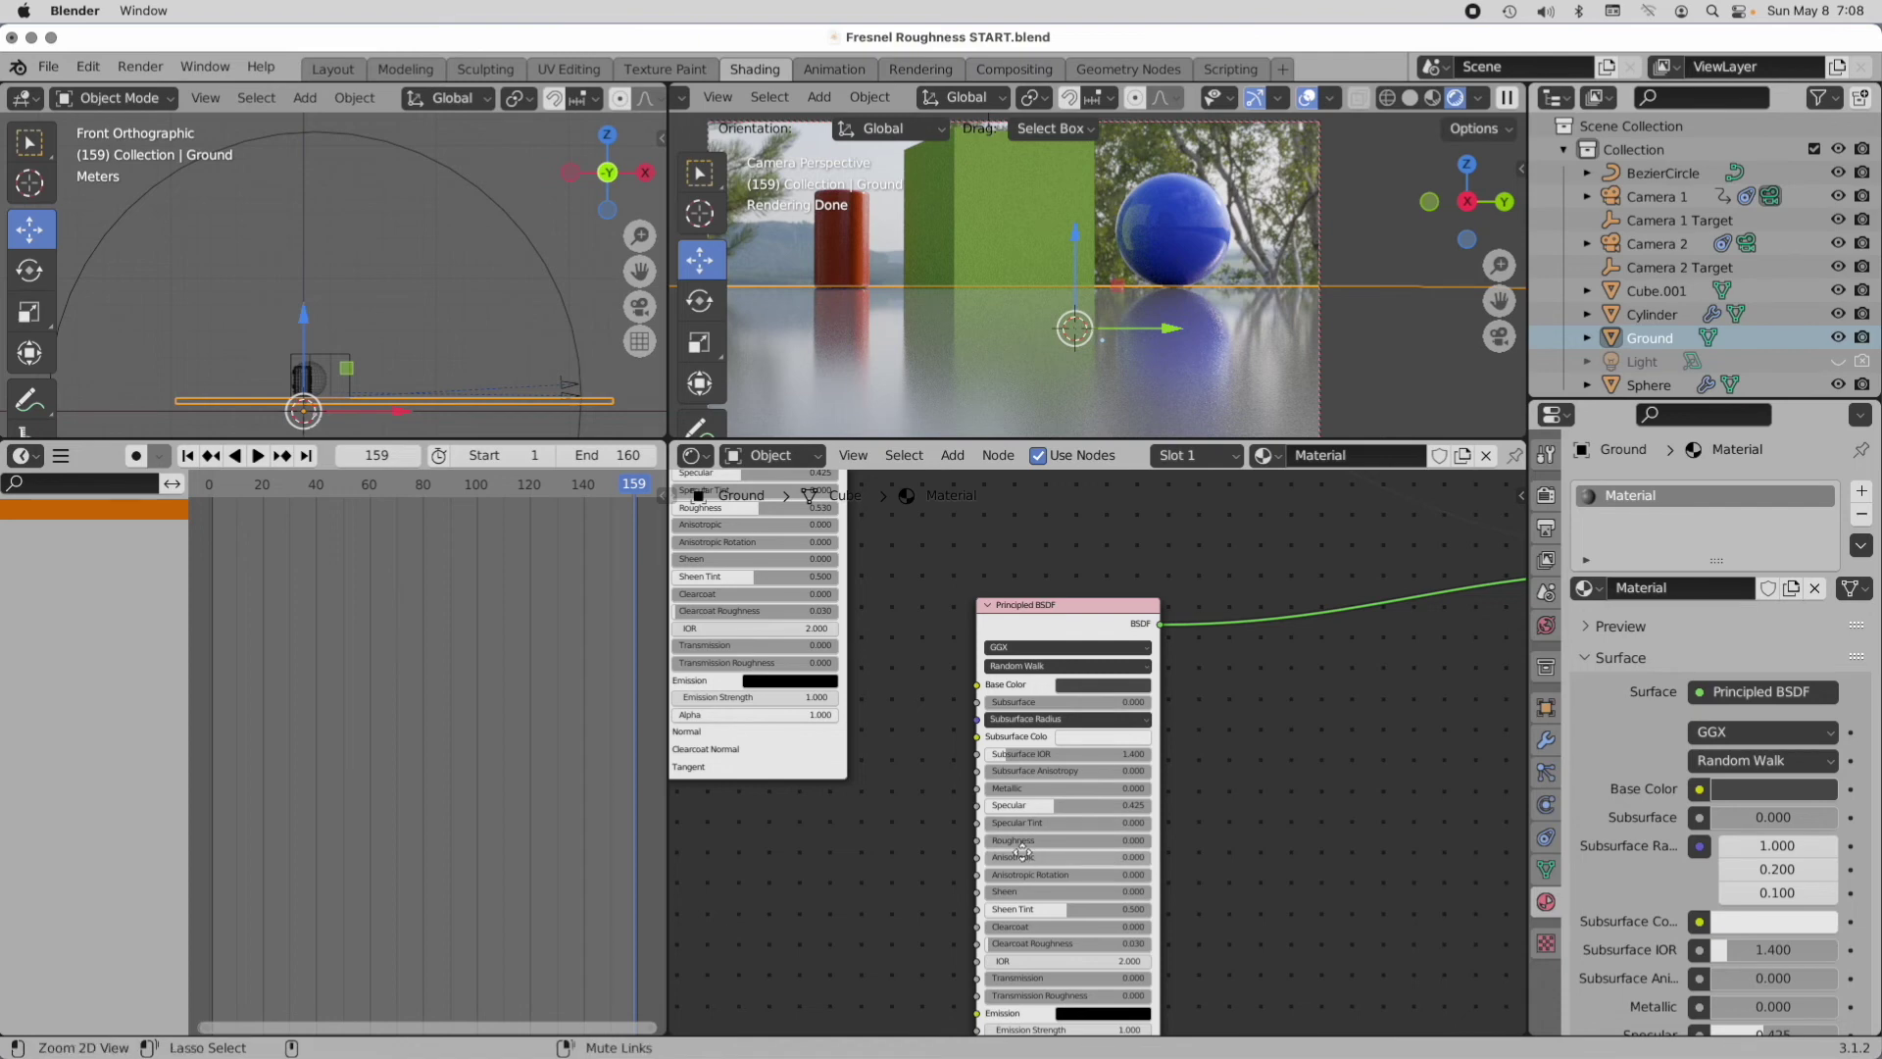
ctrl+middle_drag(1067, 613, 1247, 760)
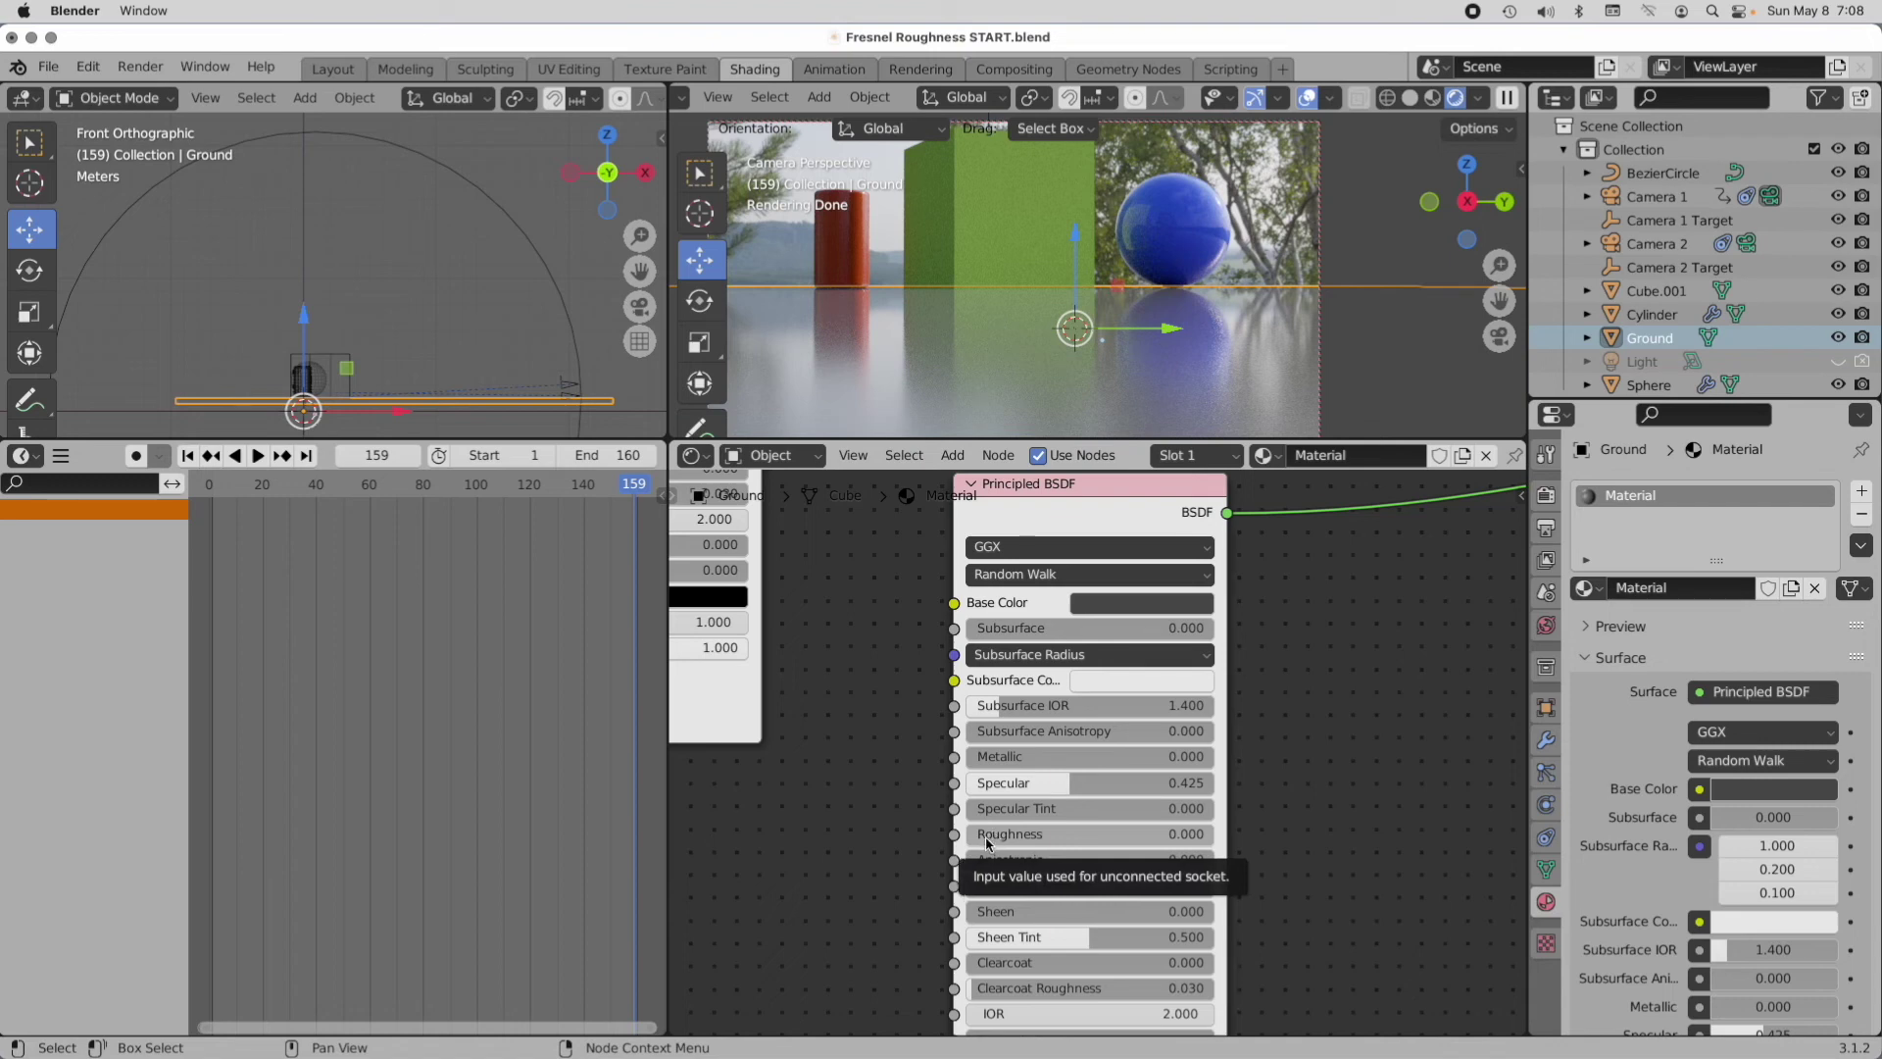
alt+drag(882, 537, 1143, 858)
alt+drag(1079, 728, 1113, 796)
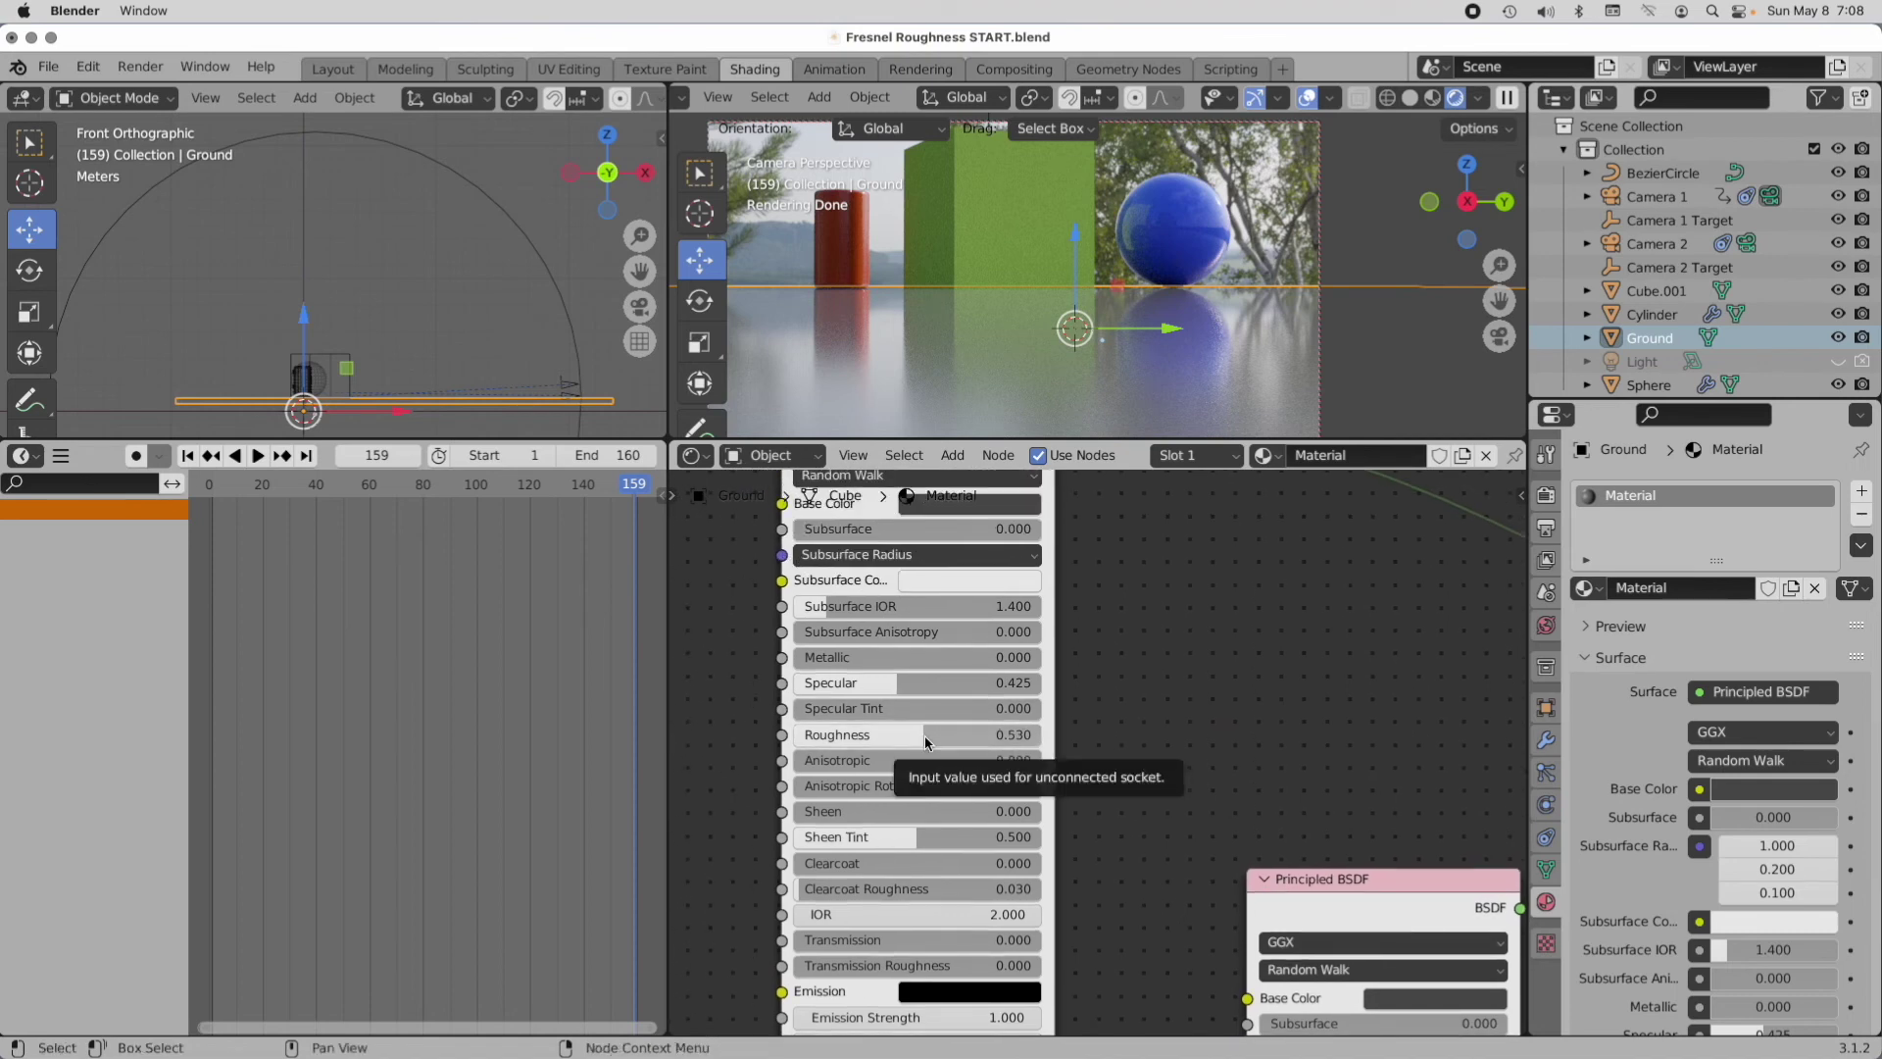
alt+drag(1294, 605, 931, 652)
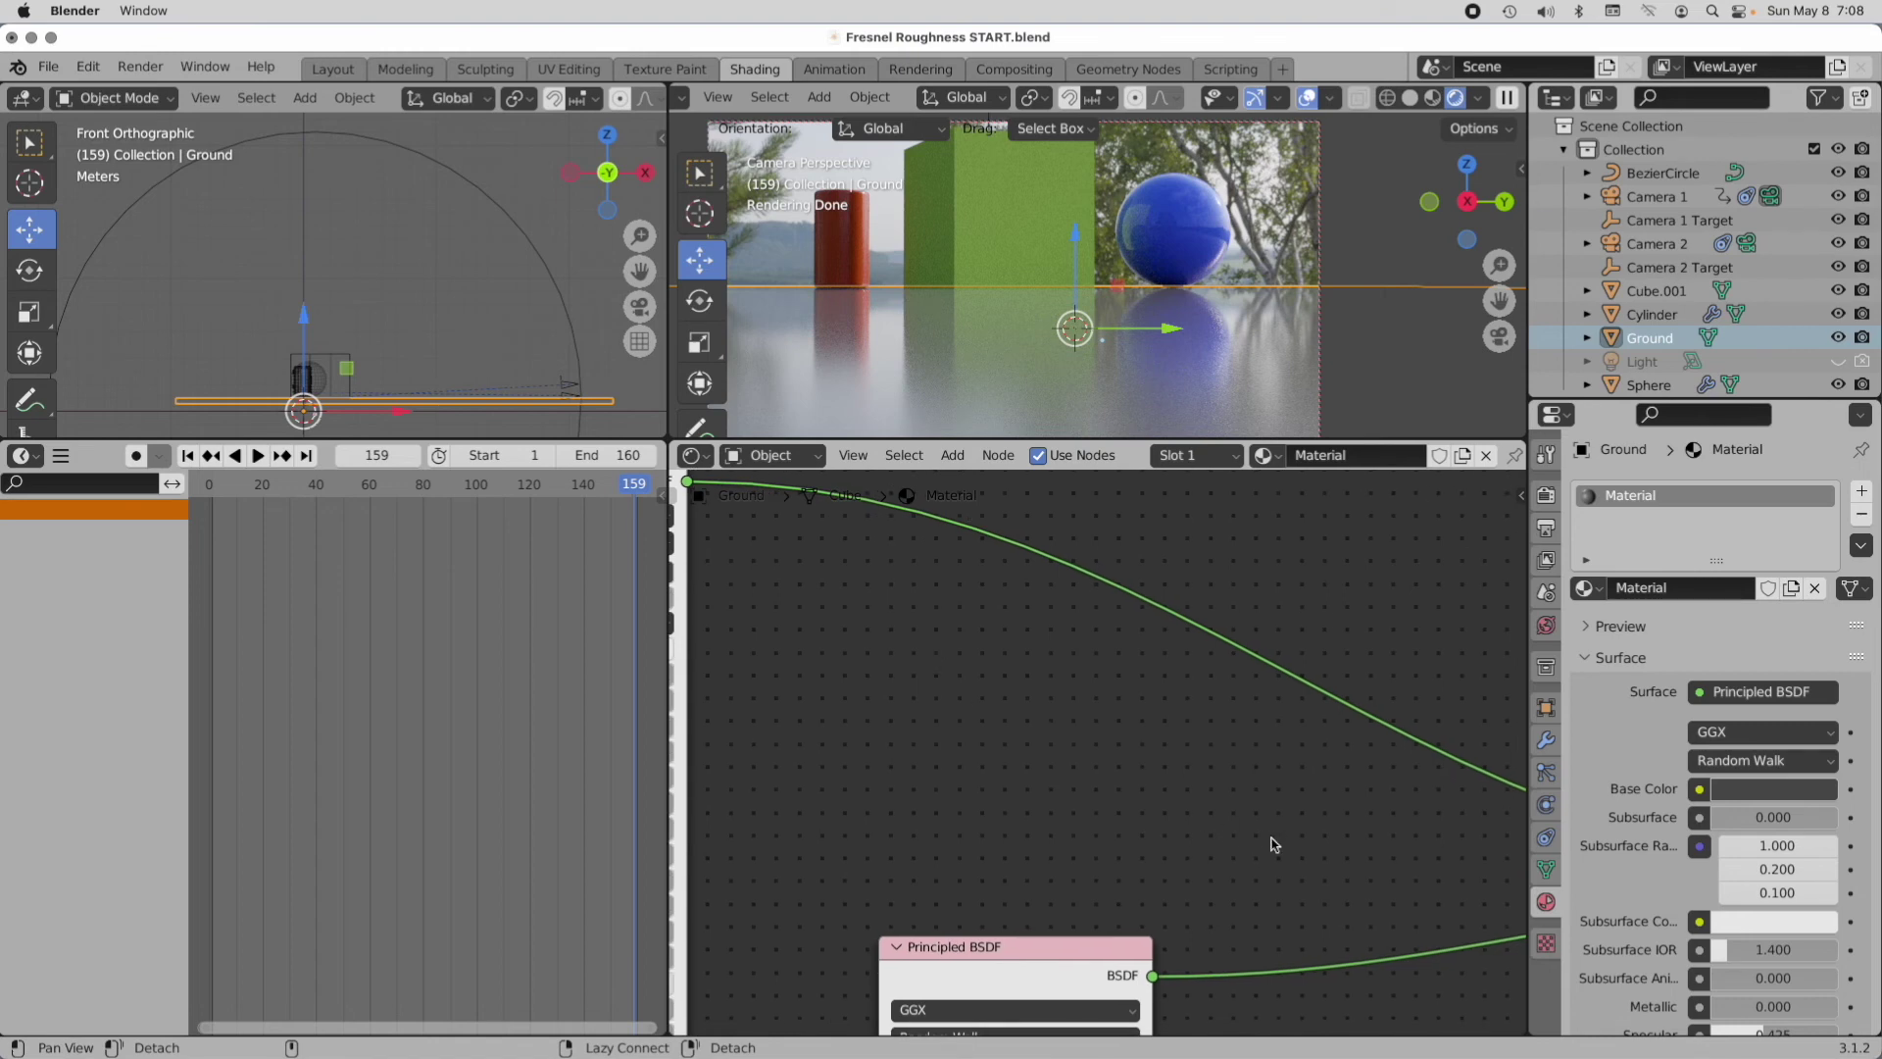
alt+drag(1272, 843, 1126, 770)
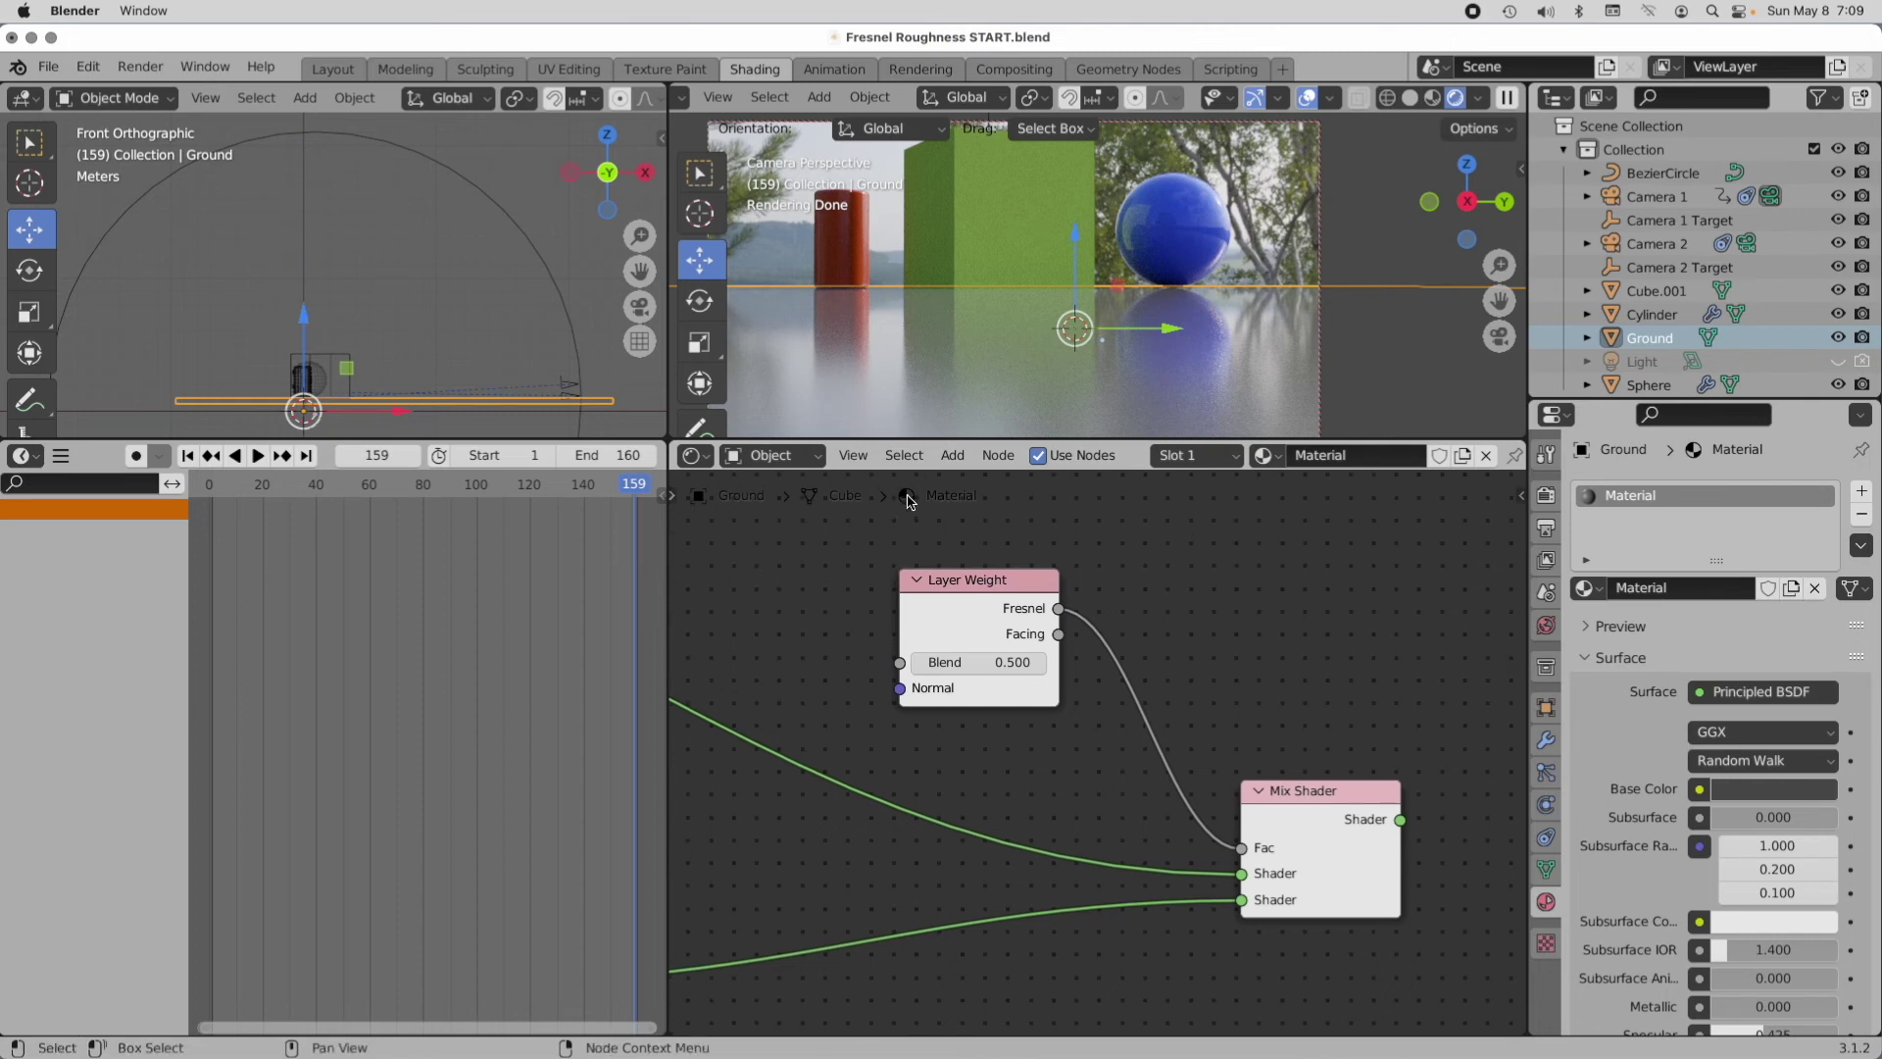
Step: Search the available shader nodes for Mix Shader
click(949, 456)
click(970, 484)
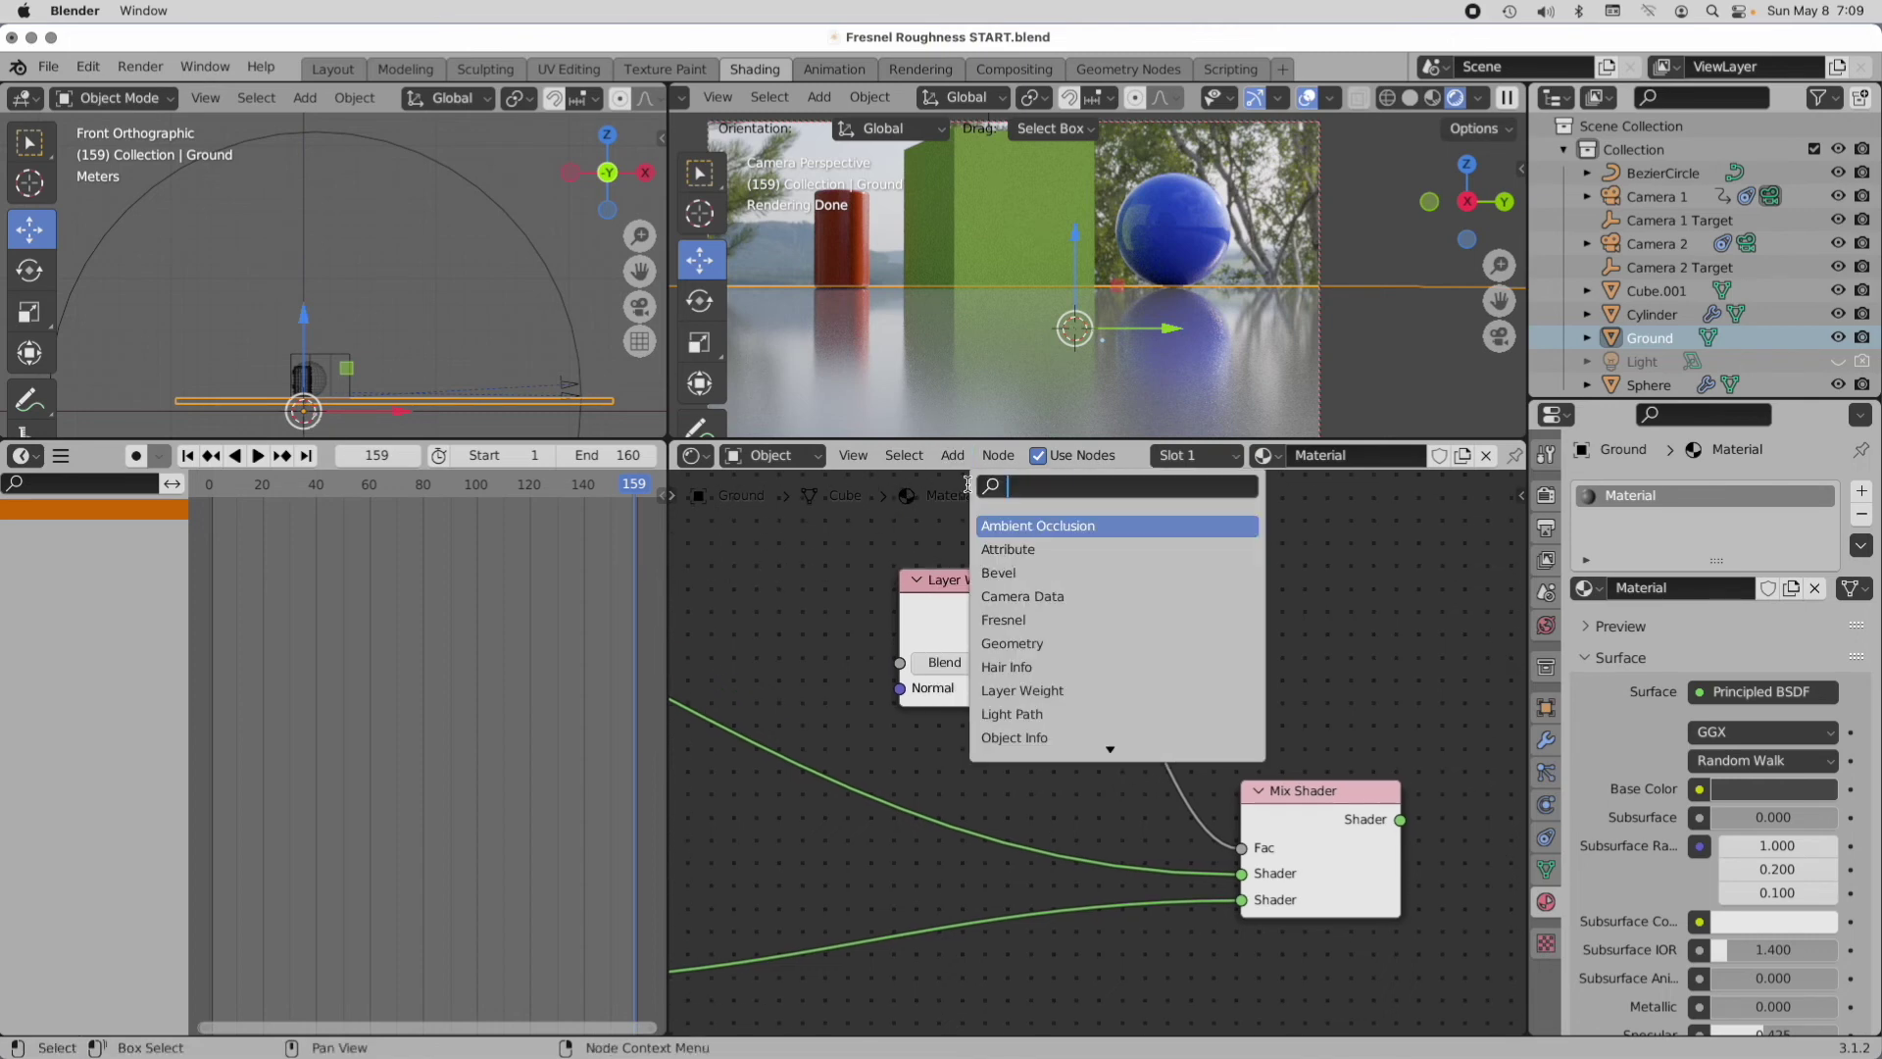
text(Mix Sha)
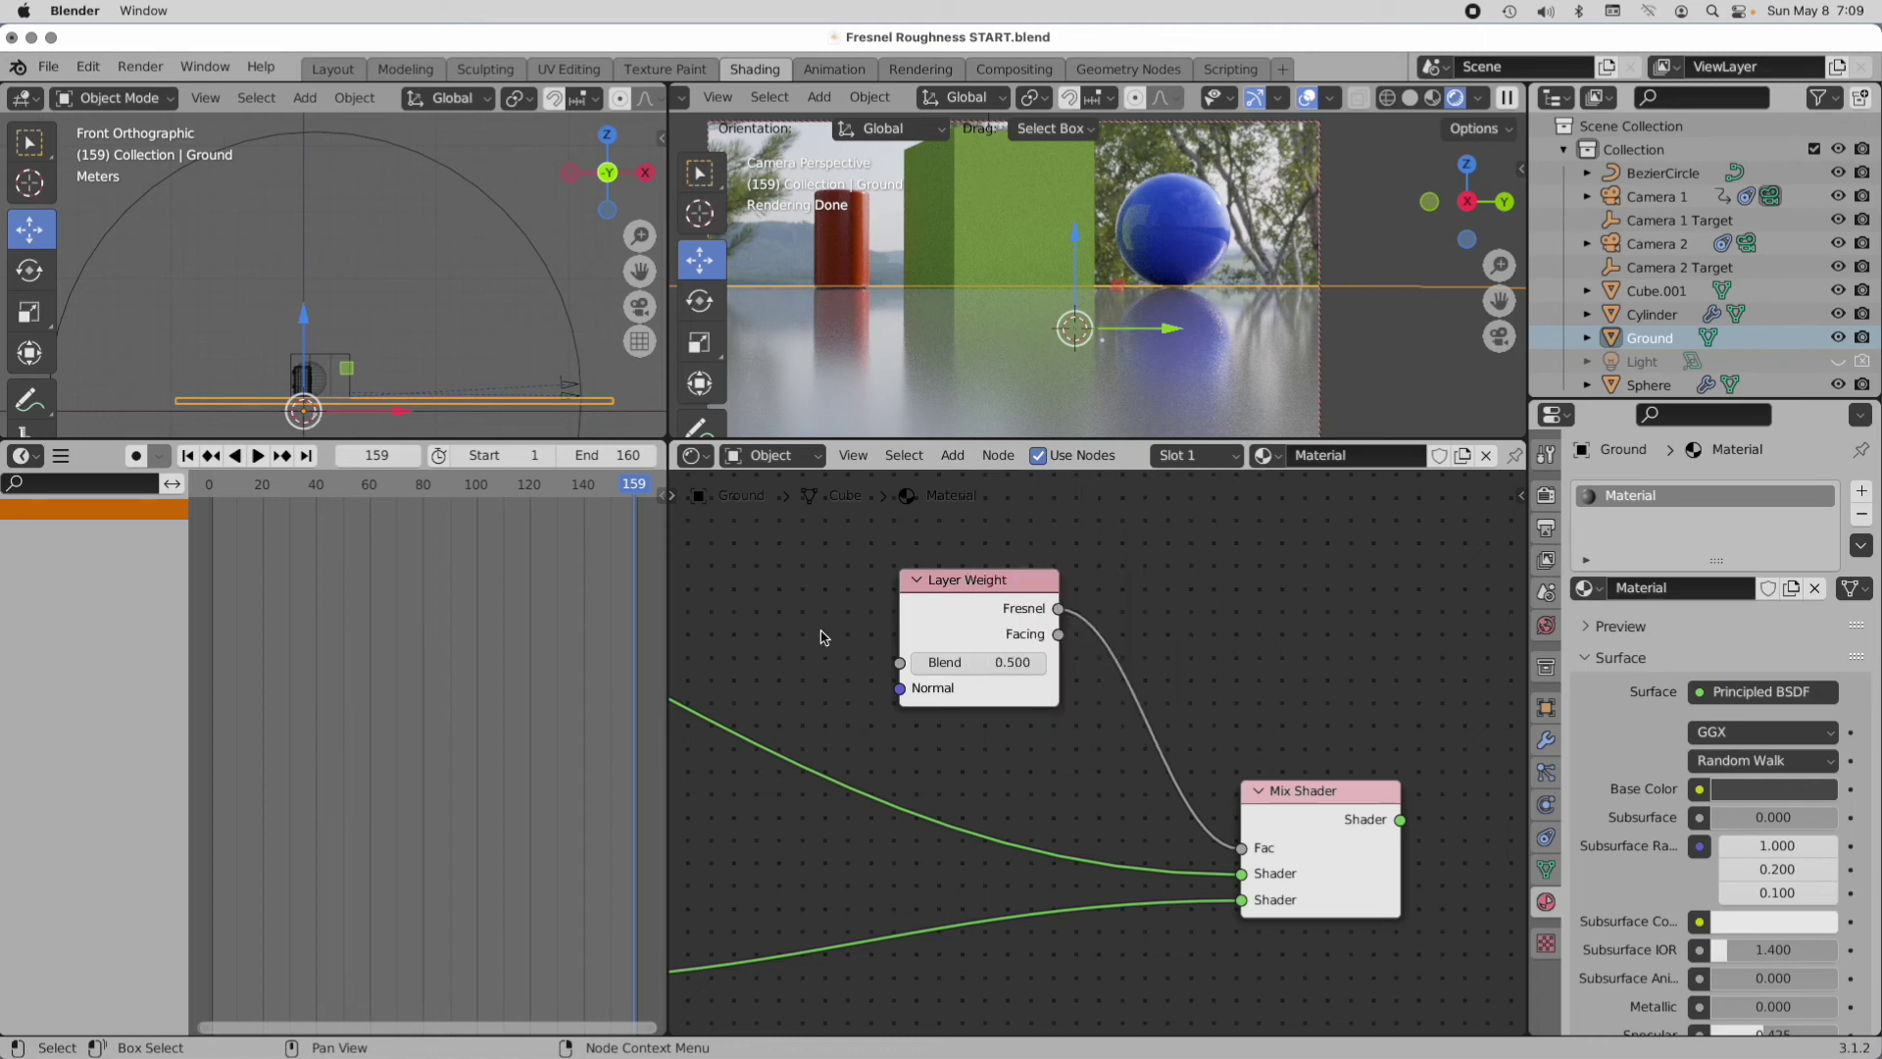
Step: Disconnect the Layer Weight's Fresnel output from the Mix Shader's Fac input
scroll(1071, 819, down, 2)
scroll(1076, 786, down, 2)
middle_drag(916, 889, 1101, 811)
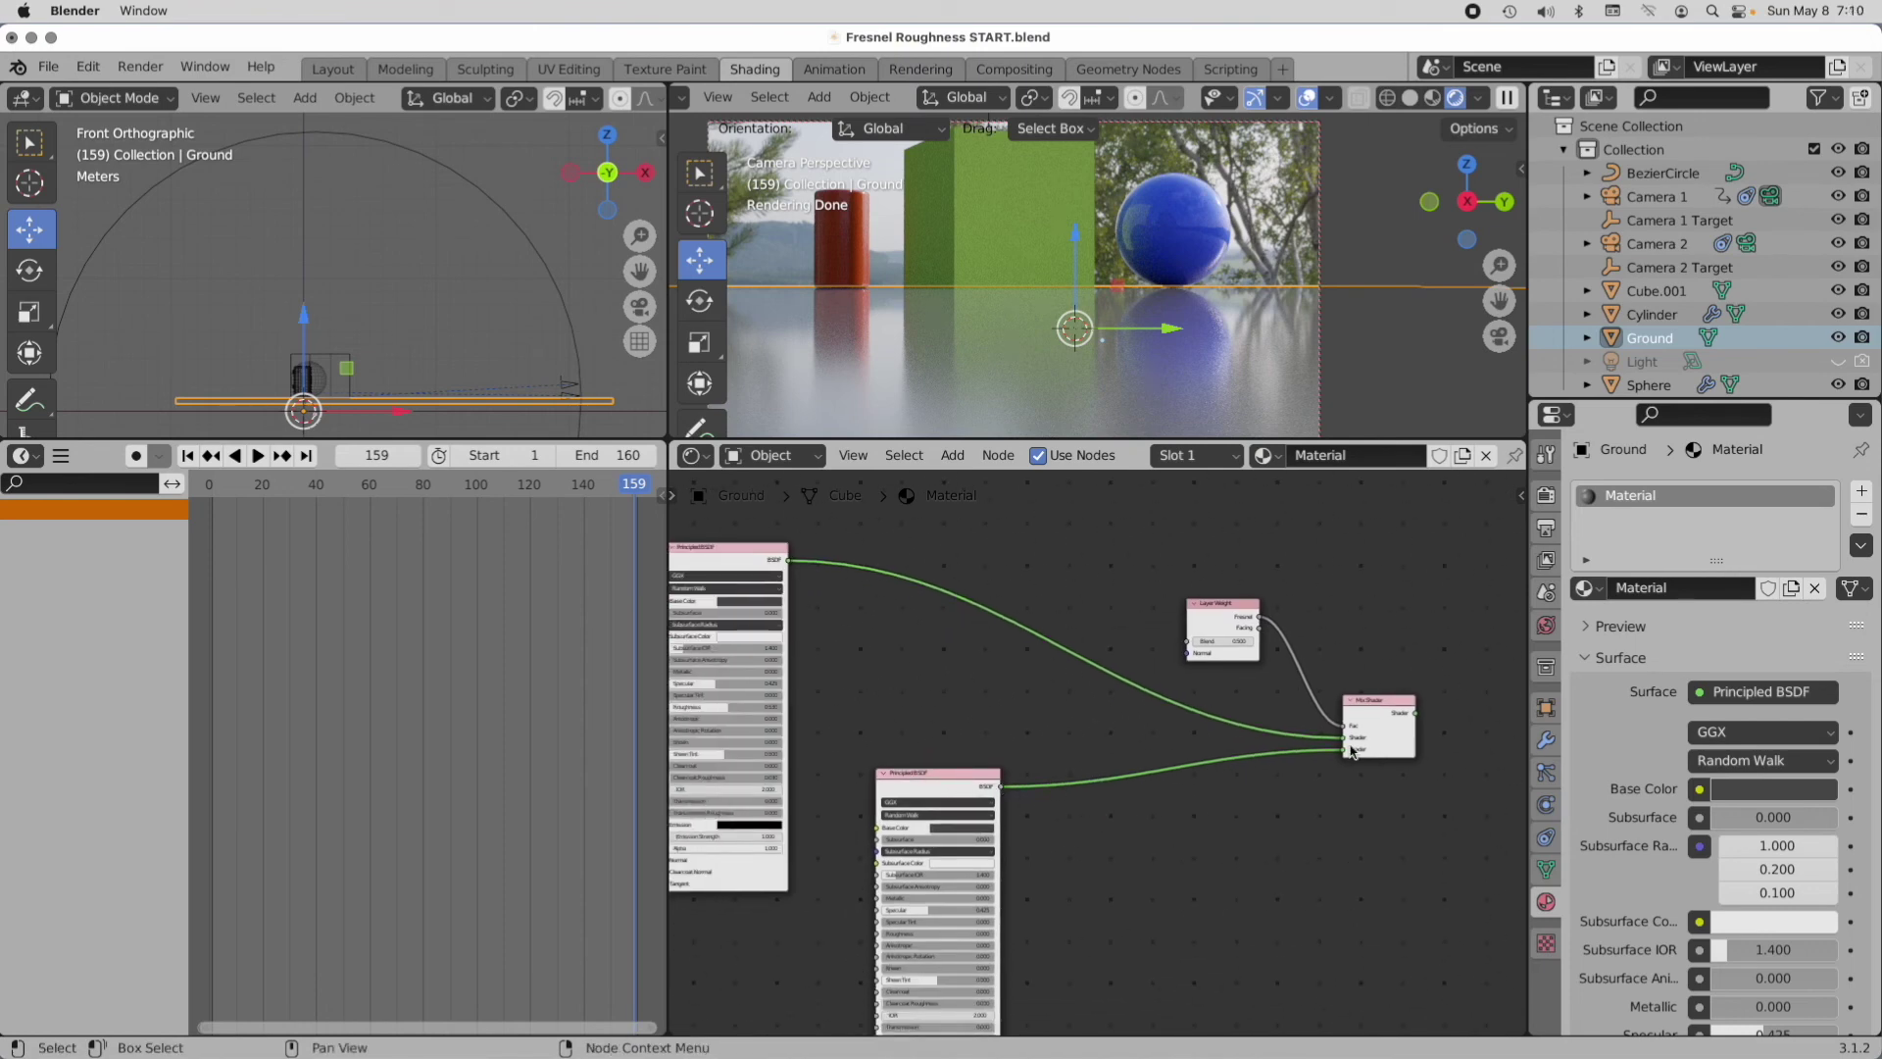
scroll(932, 735, up, 2)
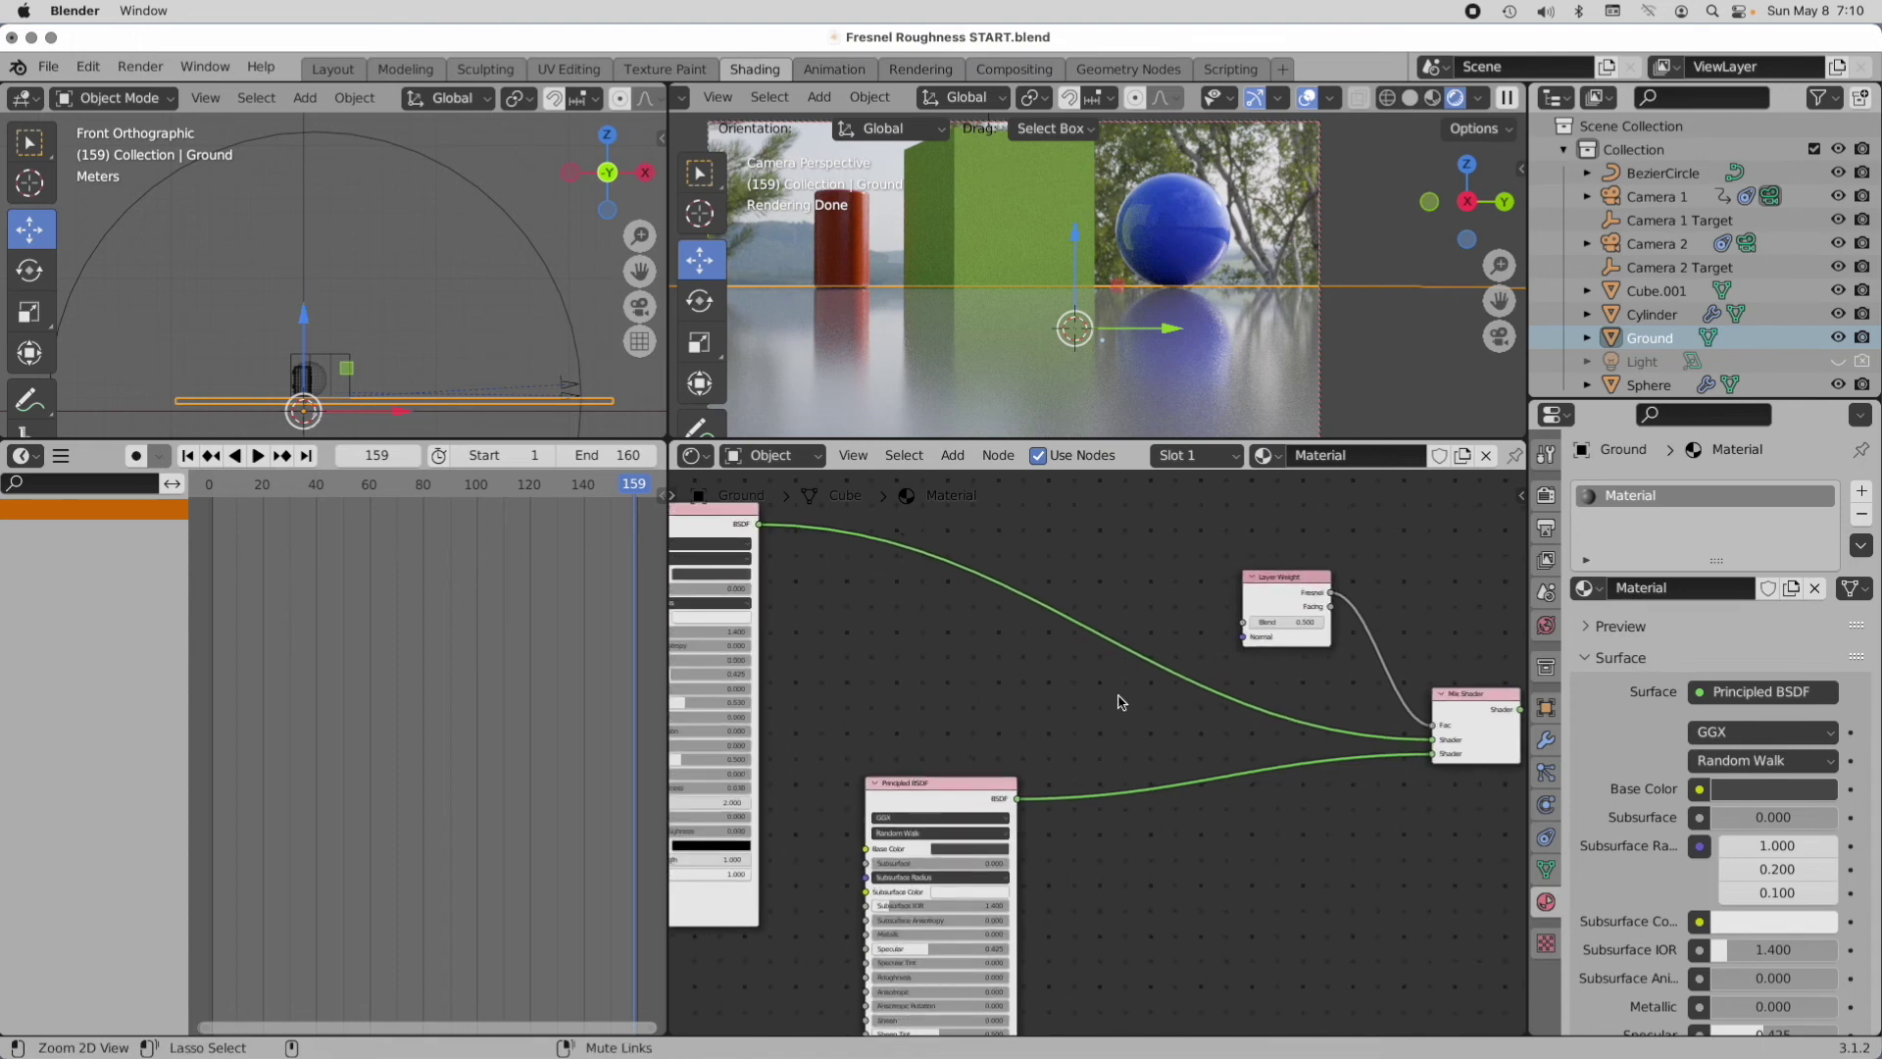
scroll(1208, 733, up, 2)
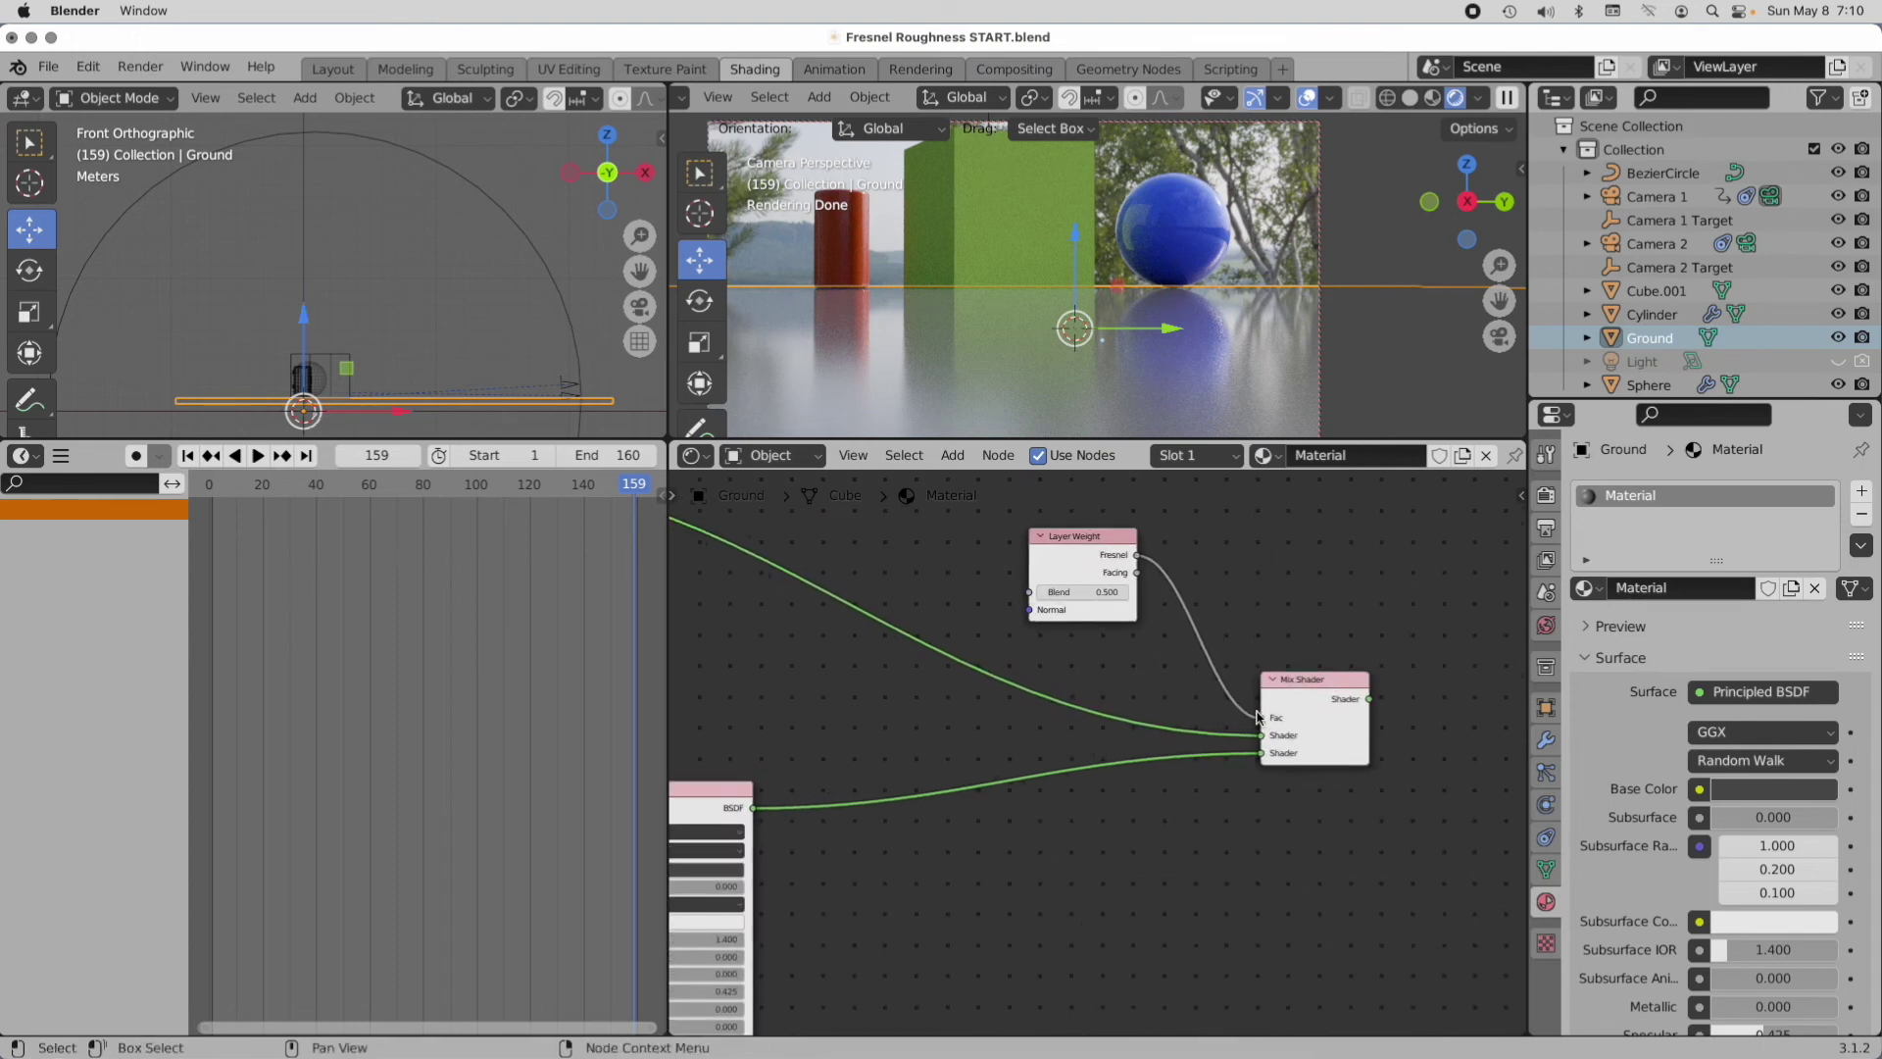
drag(1262, 723, 1220, 770)
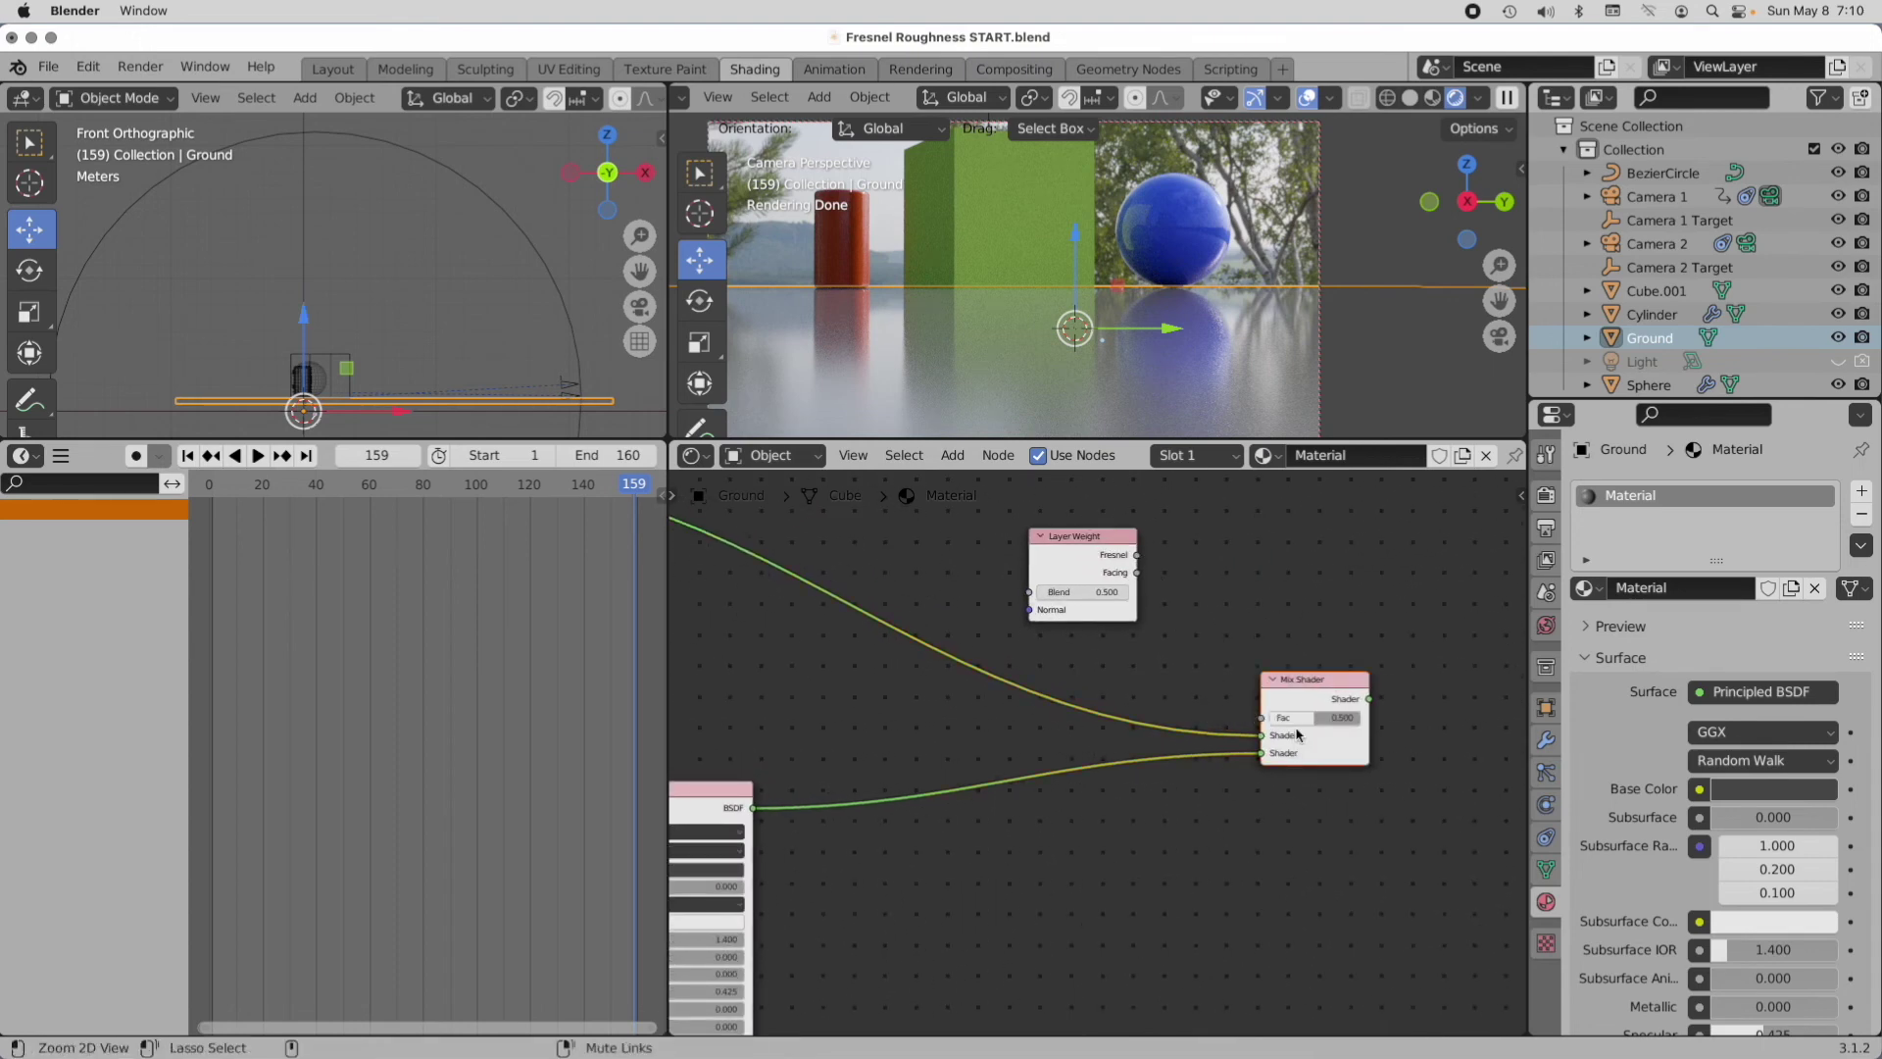
Step: Detach the Material Output node from its Principled BSDF and move it beside the Mix Shader
scroll(1293, 733, up, 2)
scroll(1418, 651, right, 3)
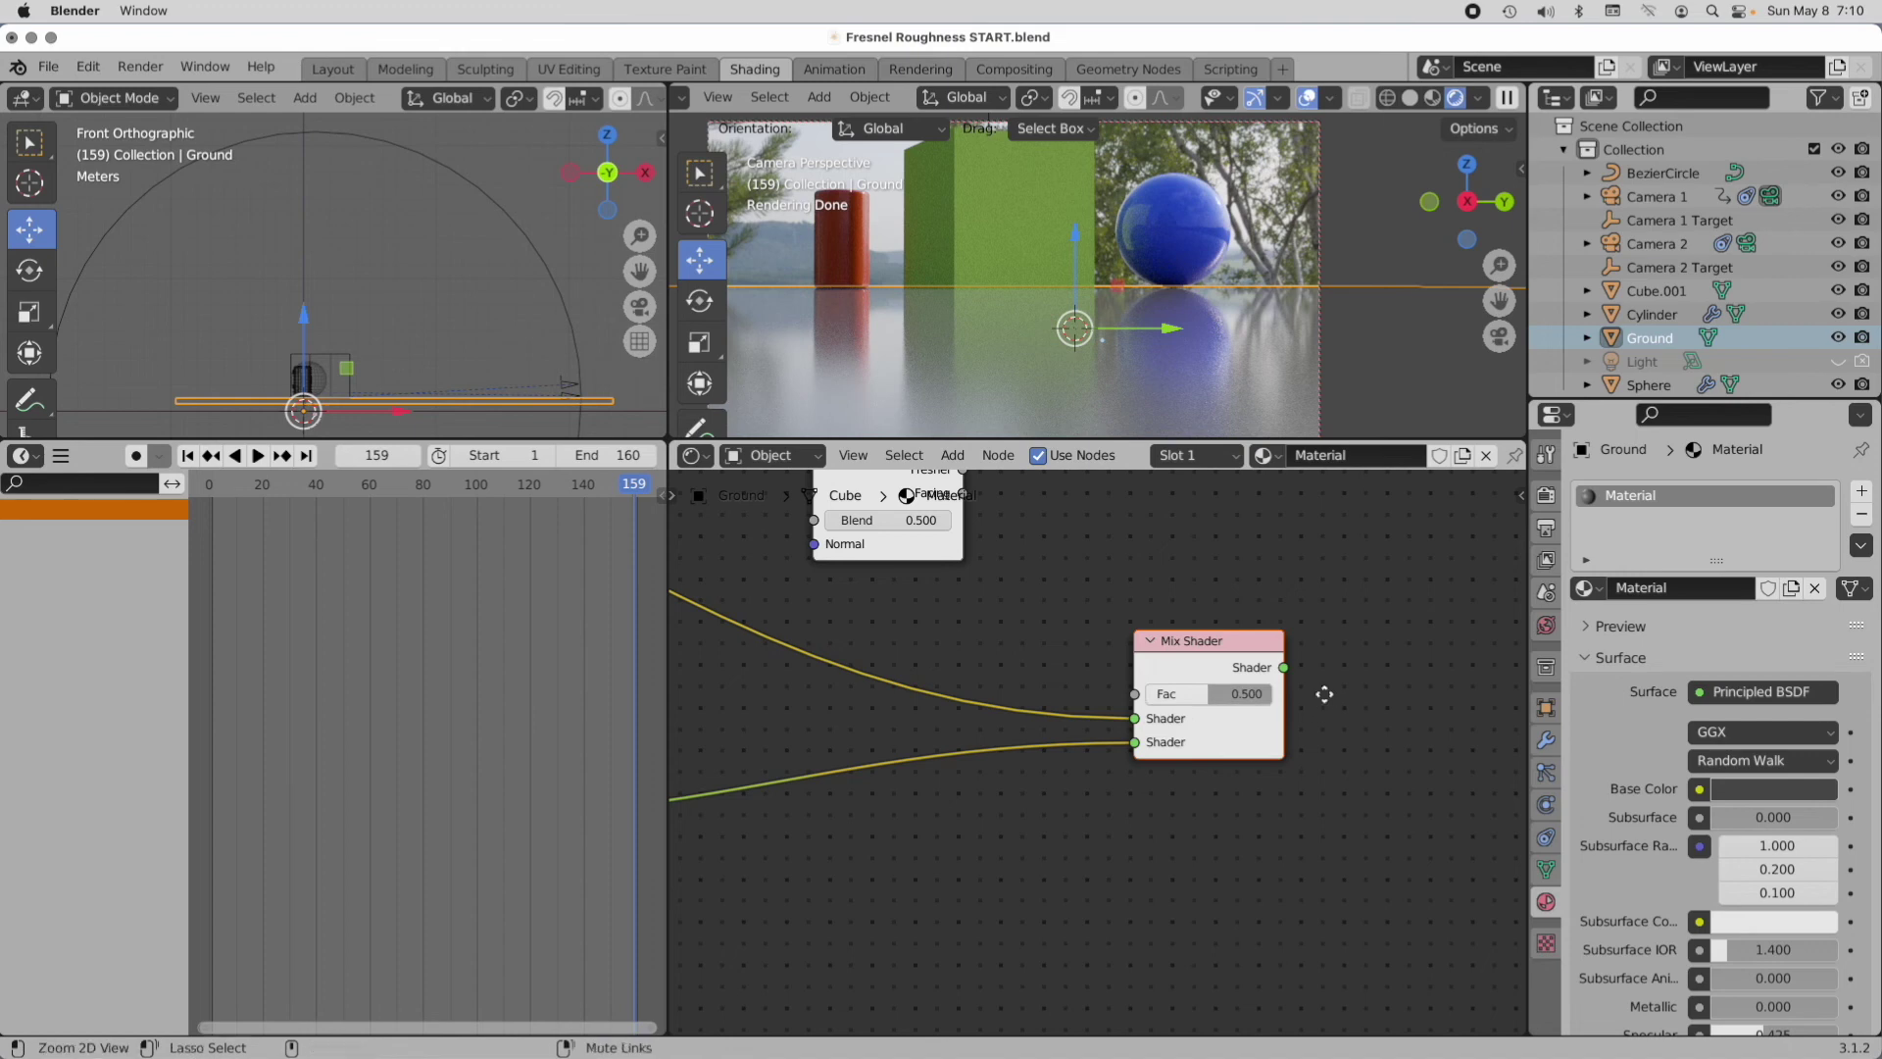
ctrl+middle_drag(1323, 693, 1026, 919)
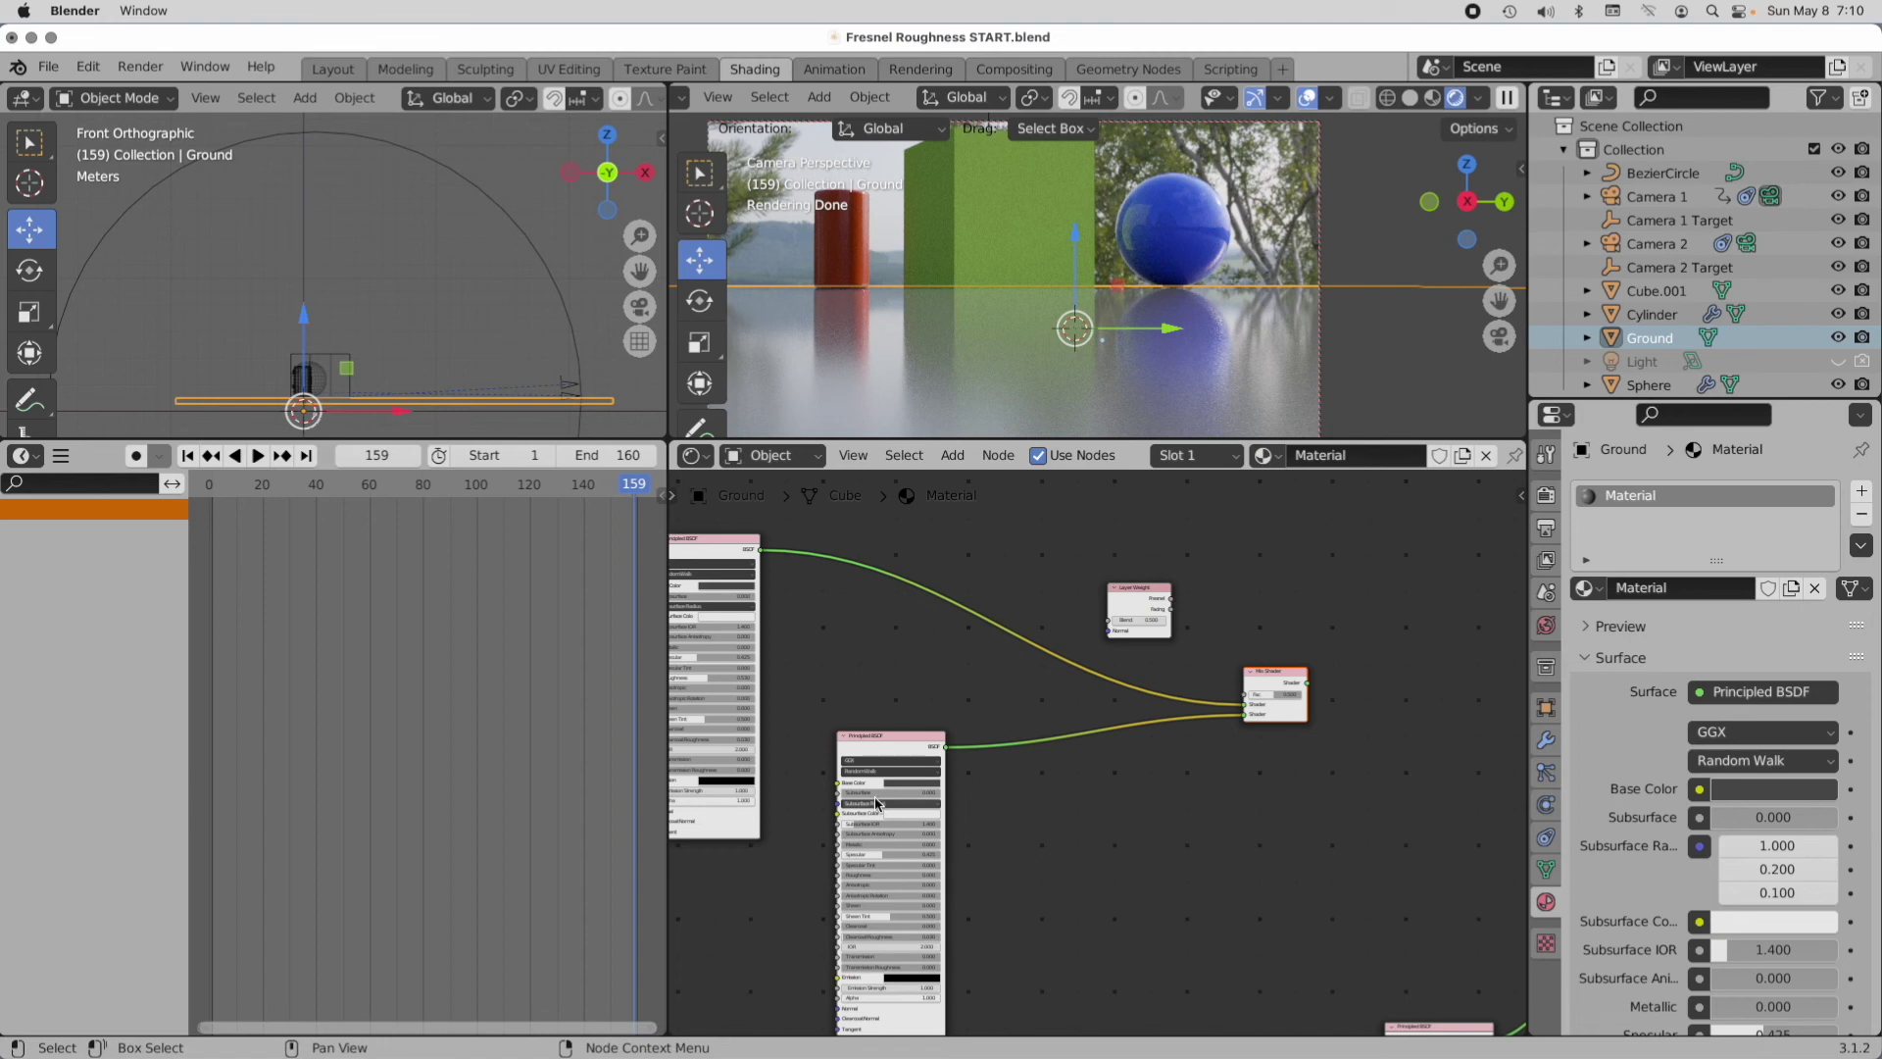
ctrl+middle_drag(1237, 684, 1423, 588)
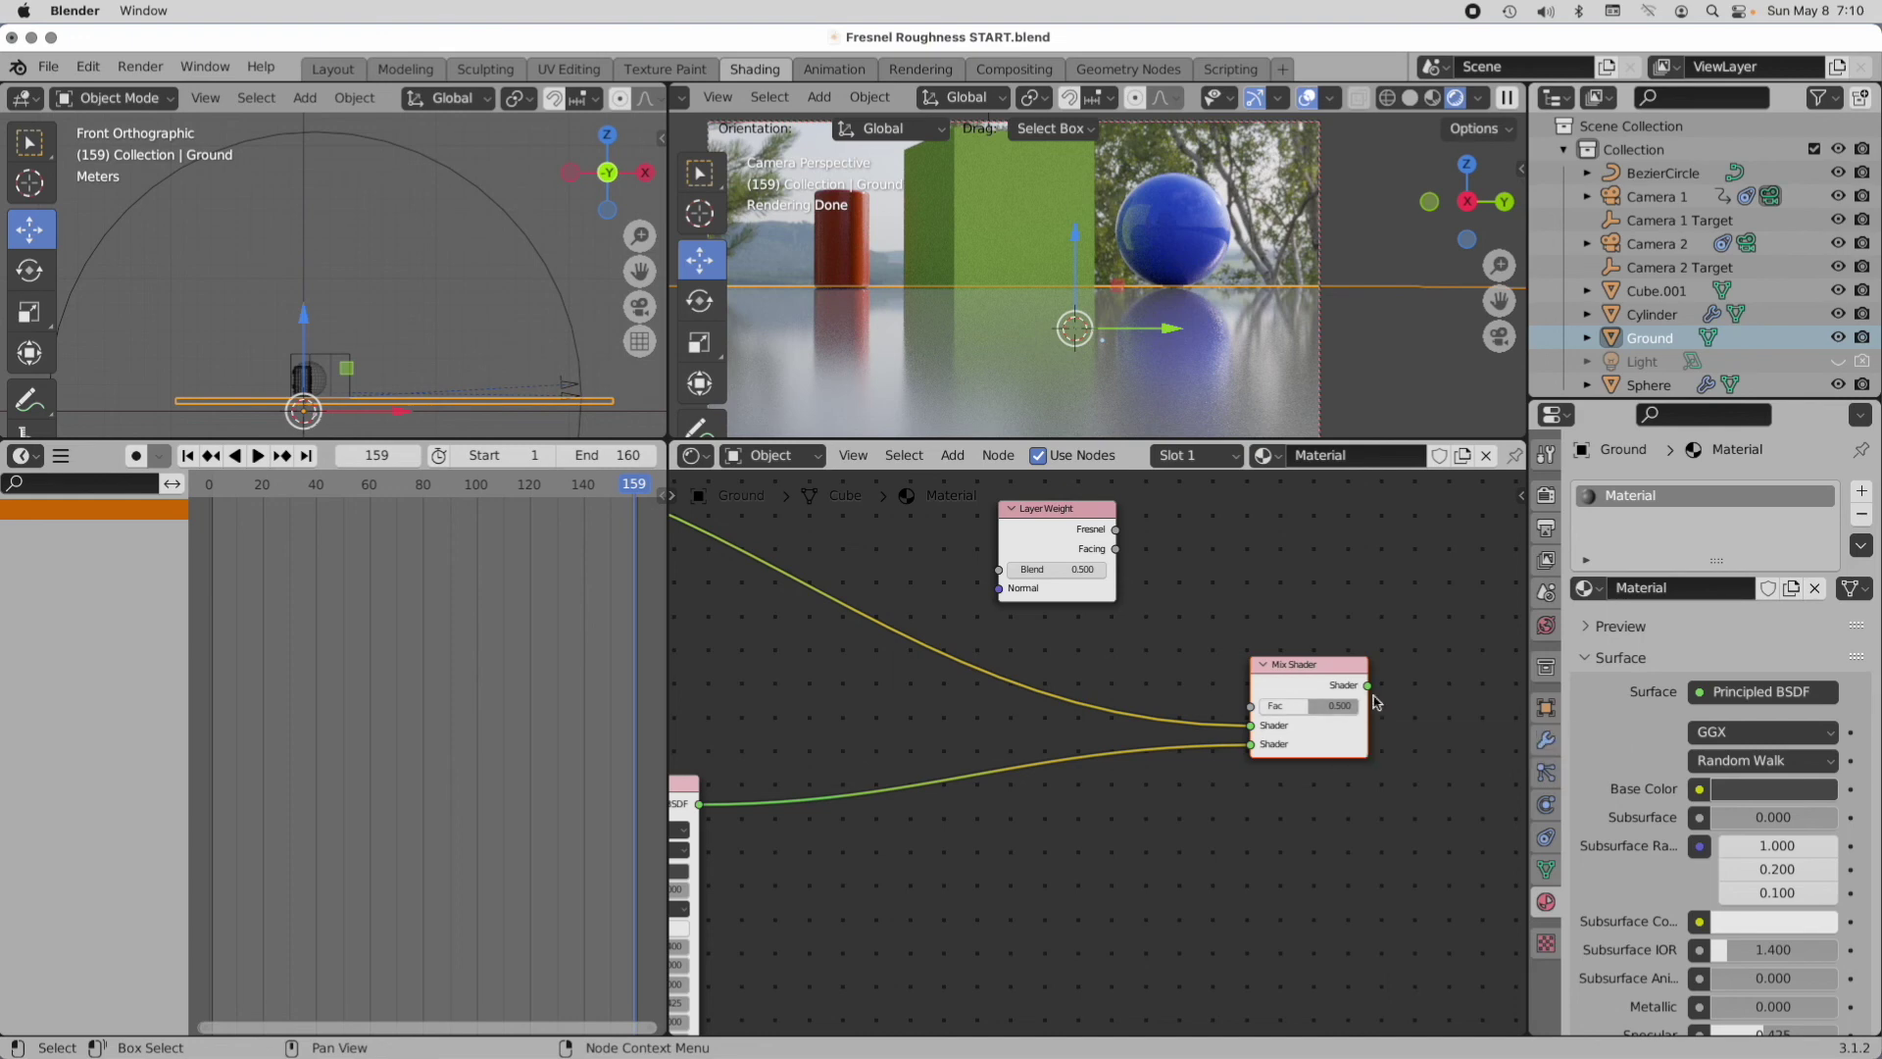
middle_drag(1390, 673, 952, 716)
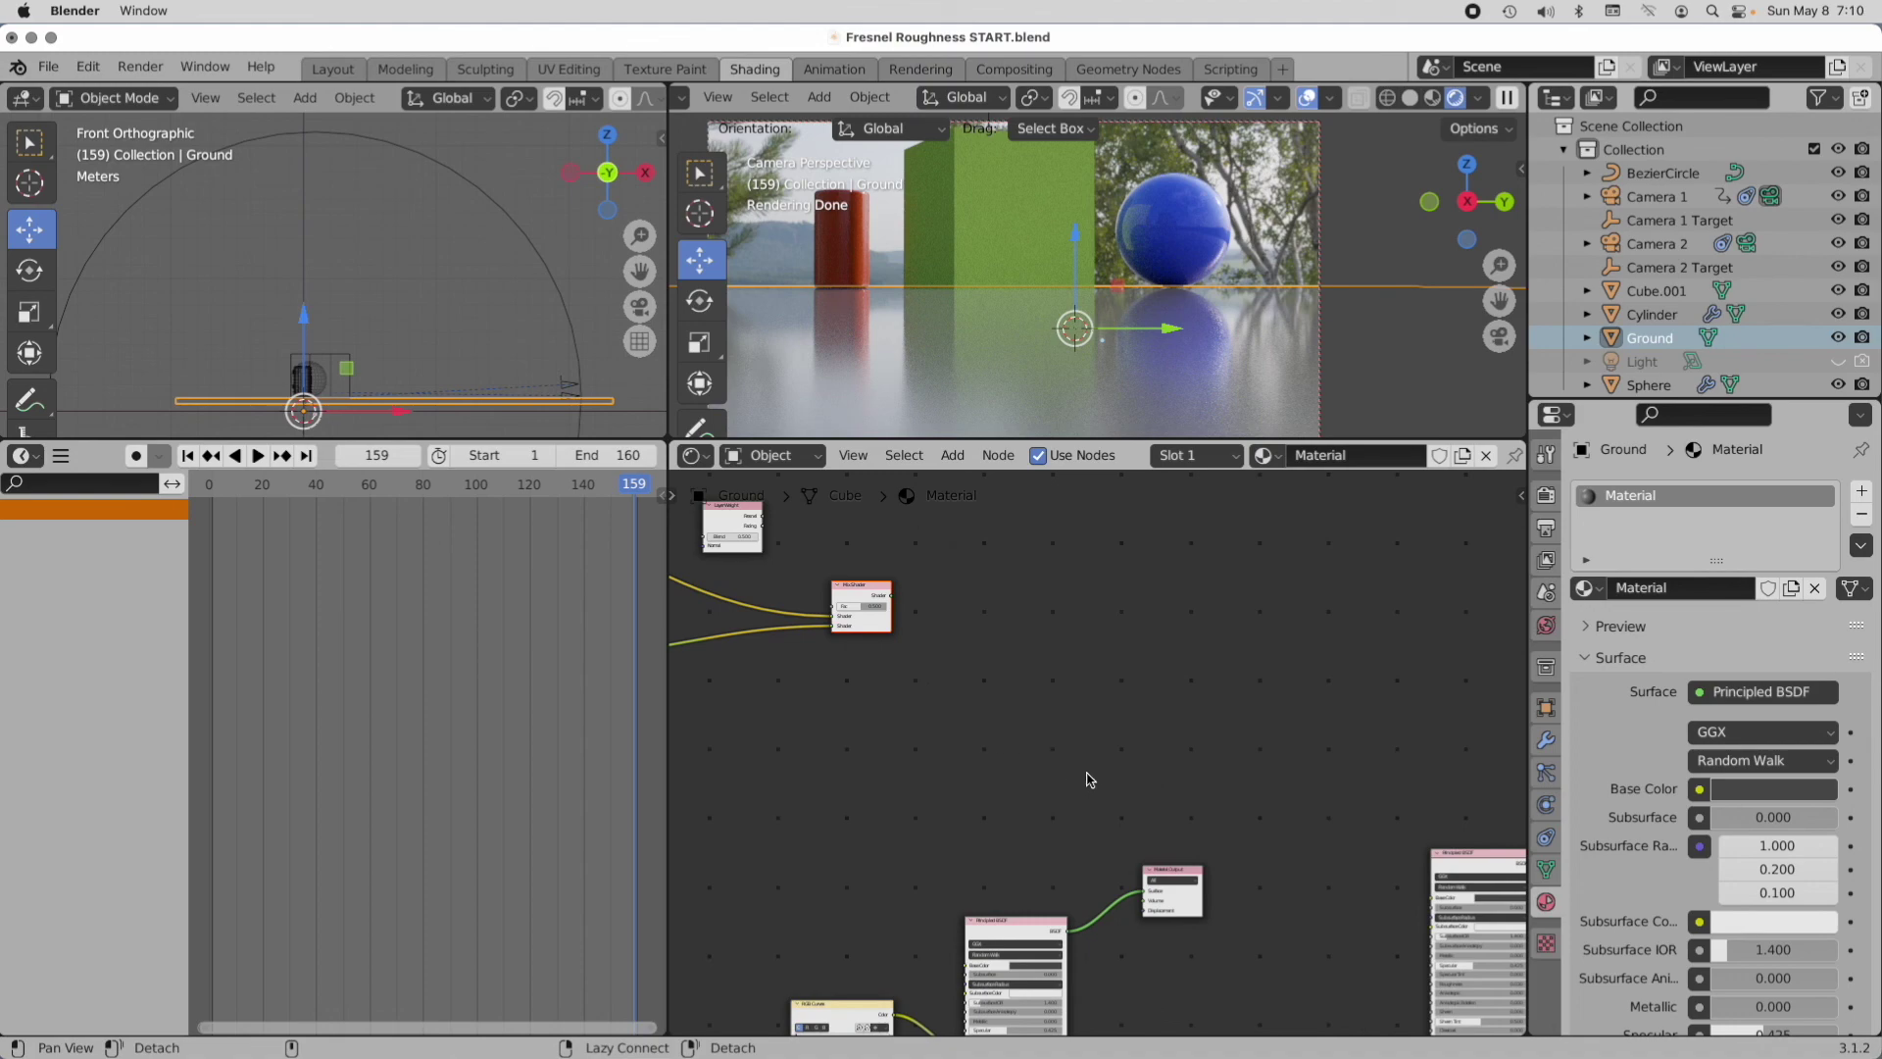
click(1164, 865)
drag(1165, 864, 1000, 608)
Step: Connect the Mix Shader's Shader output to the Material Output's Surface input
scroll(915, 609, up, 1)
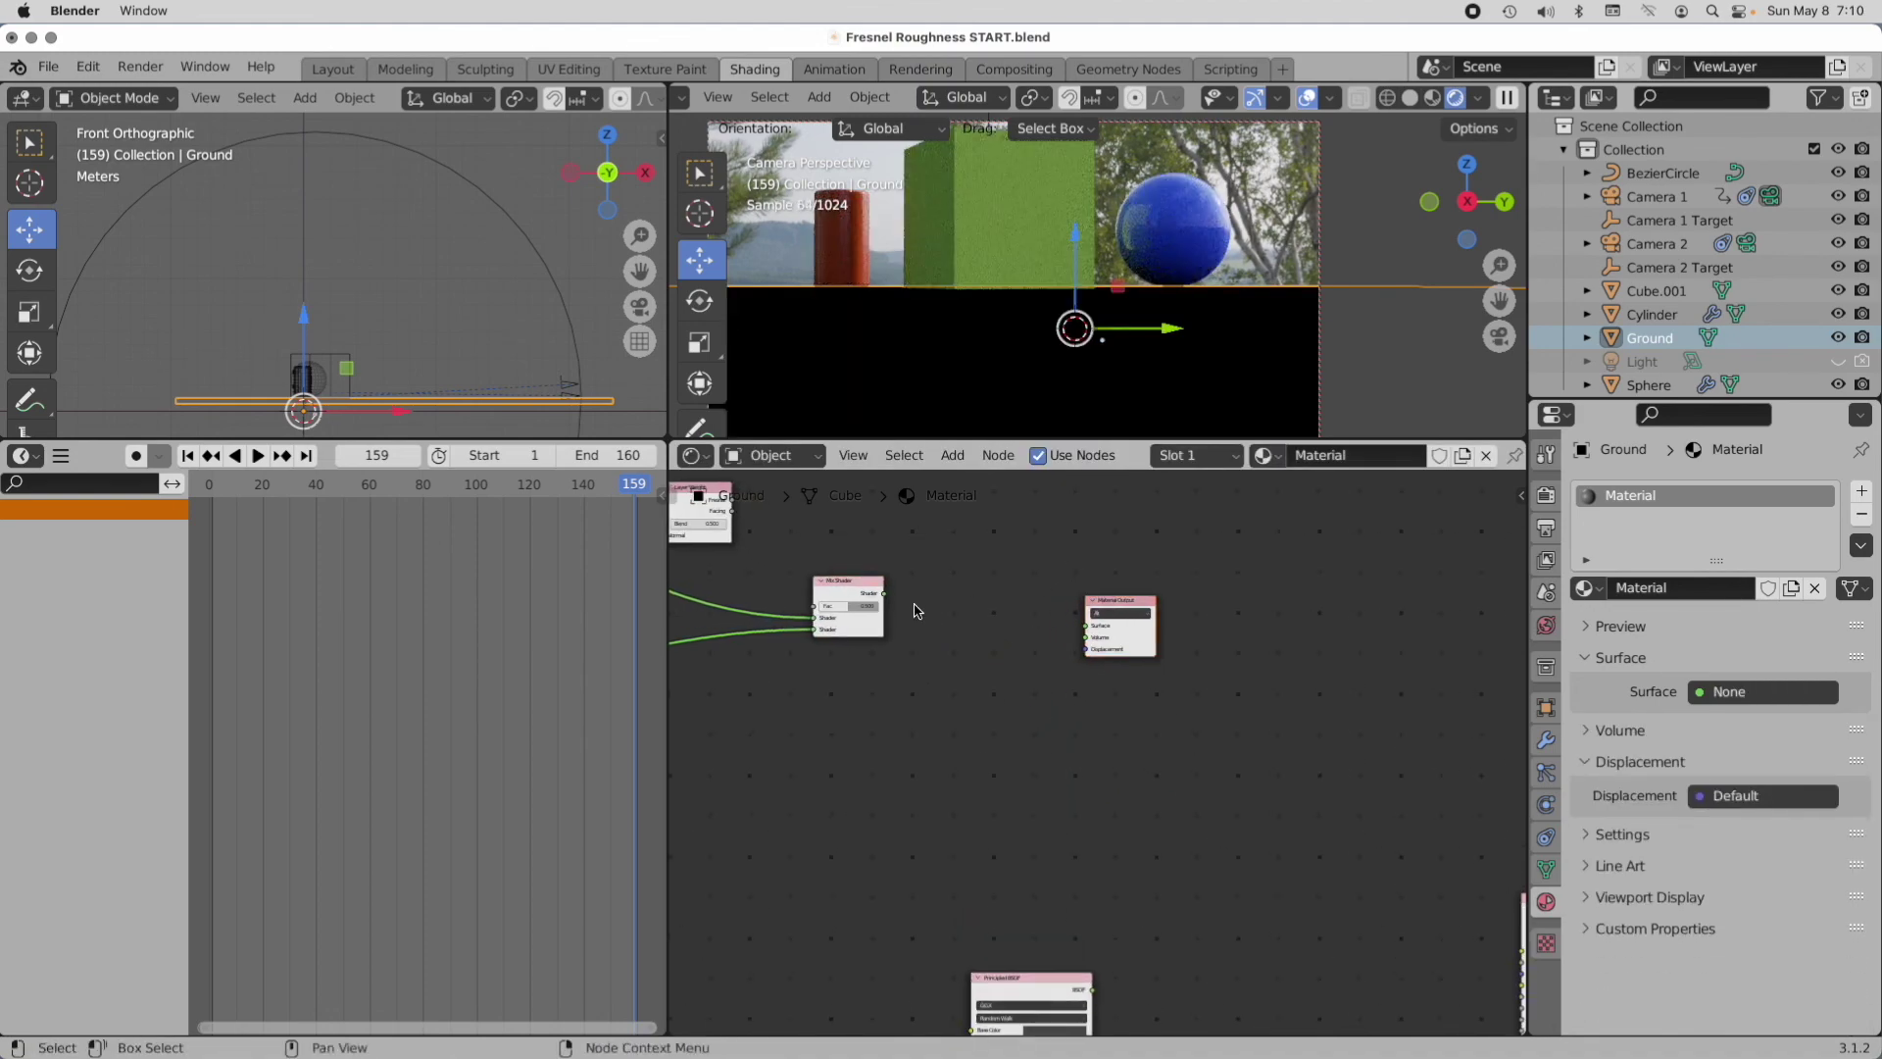
scroll(922, 588, up, 1)
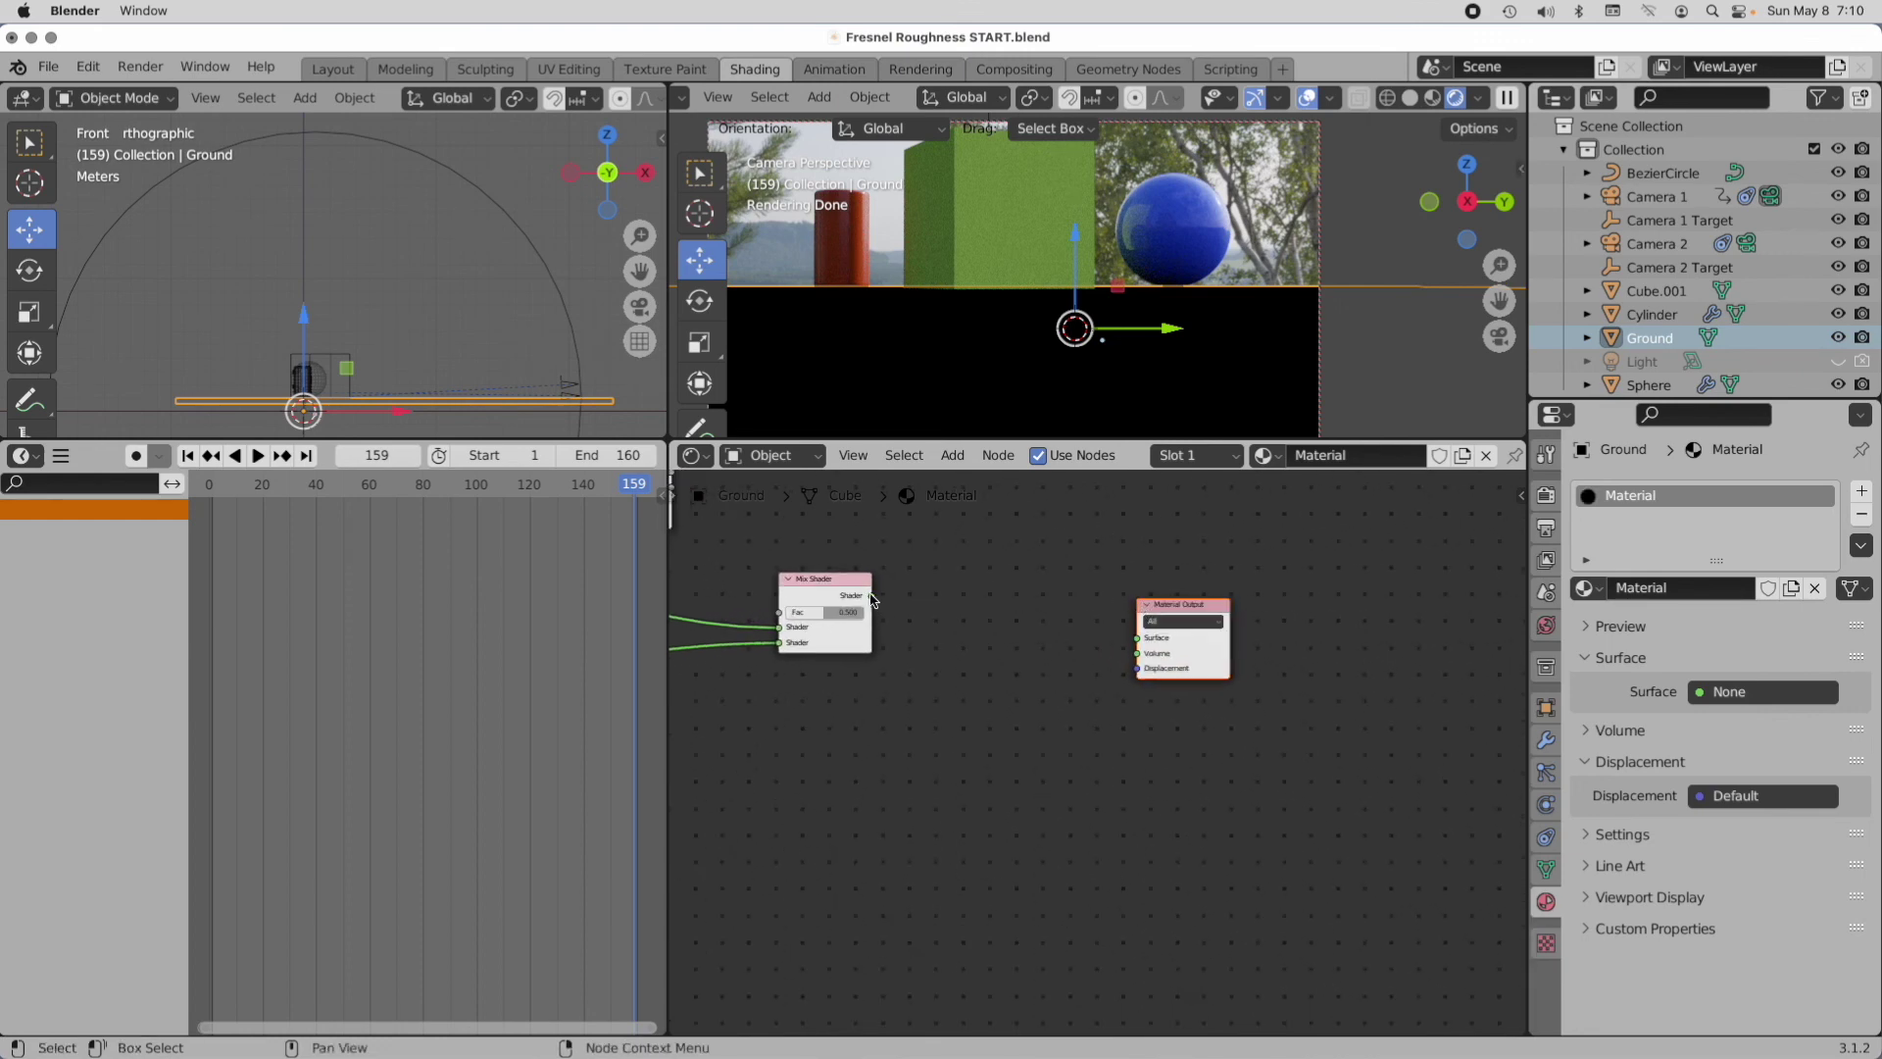
drag(871, 596, 1139, 639)
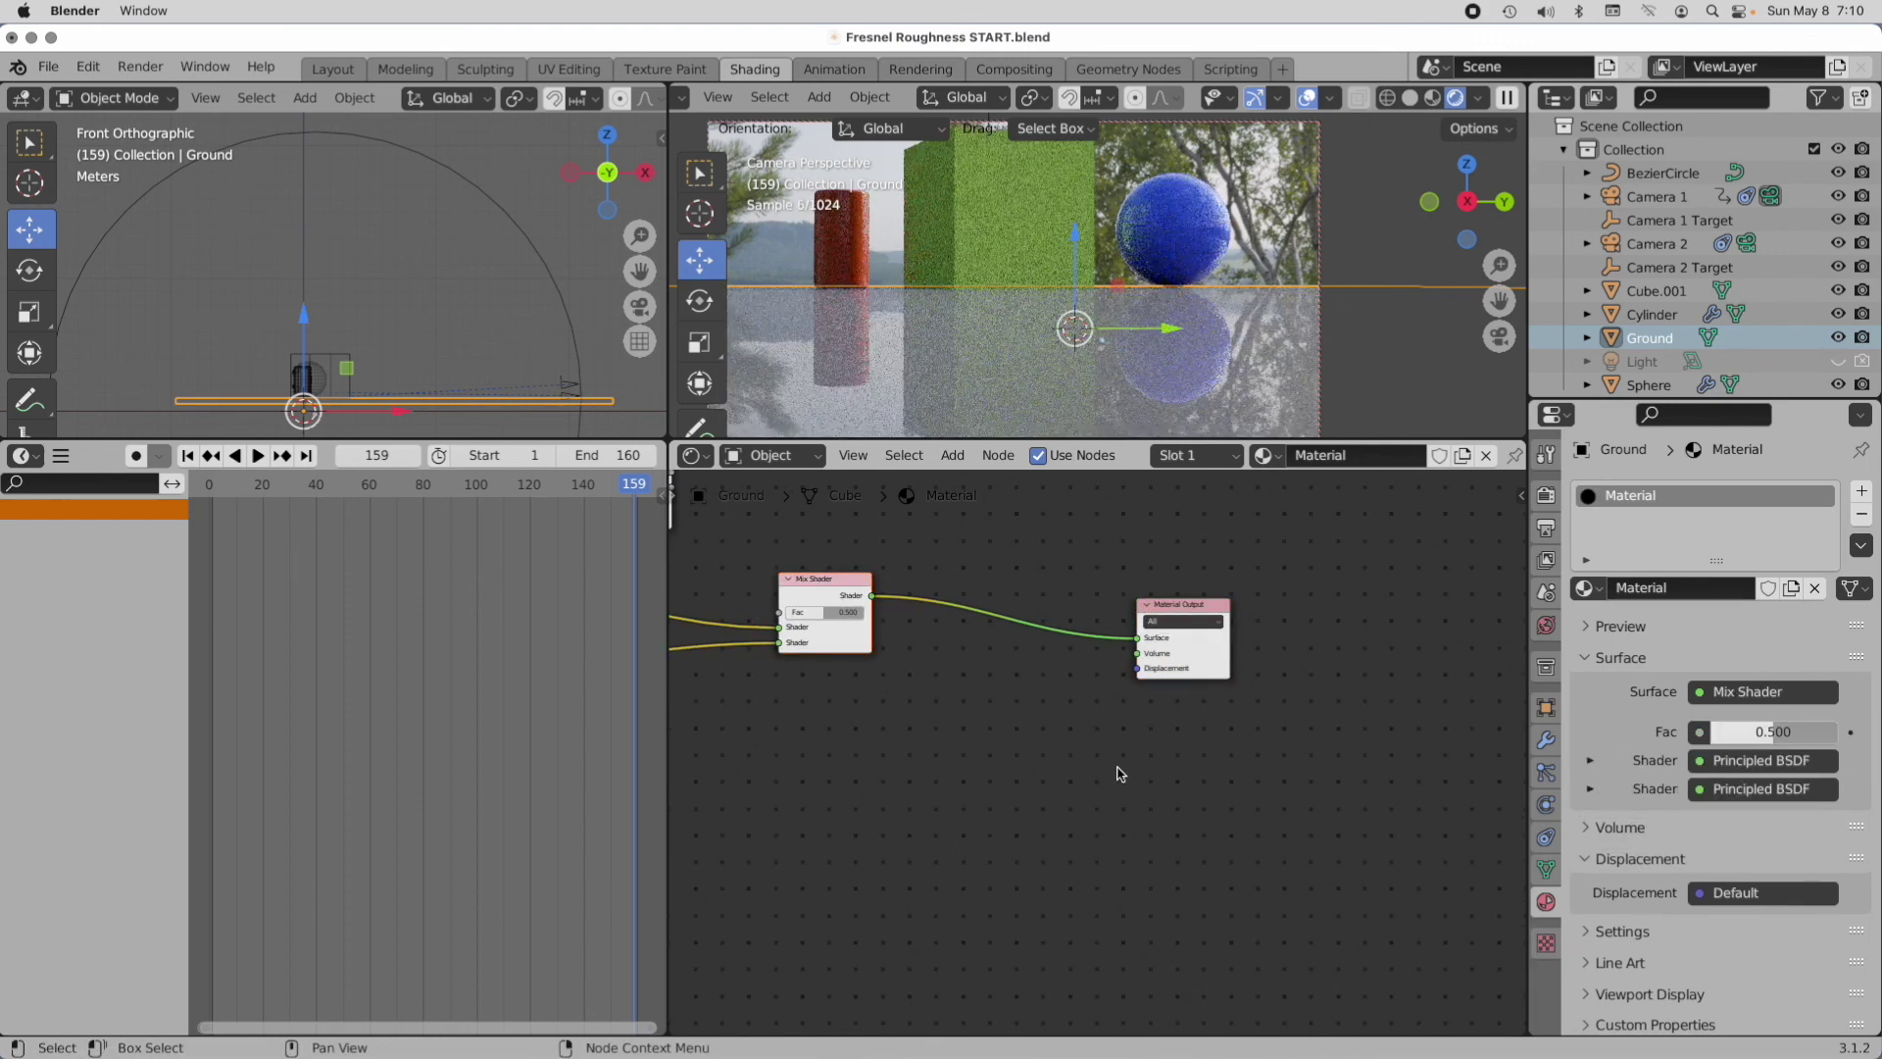
Step: Connect the Layer Weight's Facing output to the Mix Shader's Fac input
middle_drag(1096, 761, 1324, 820)
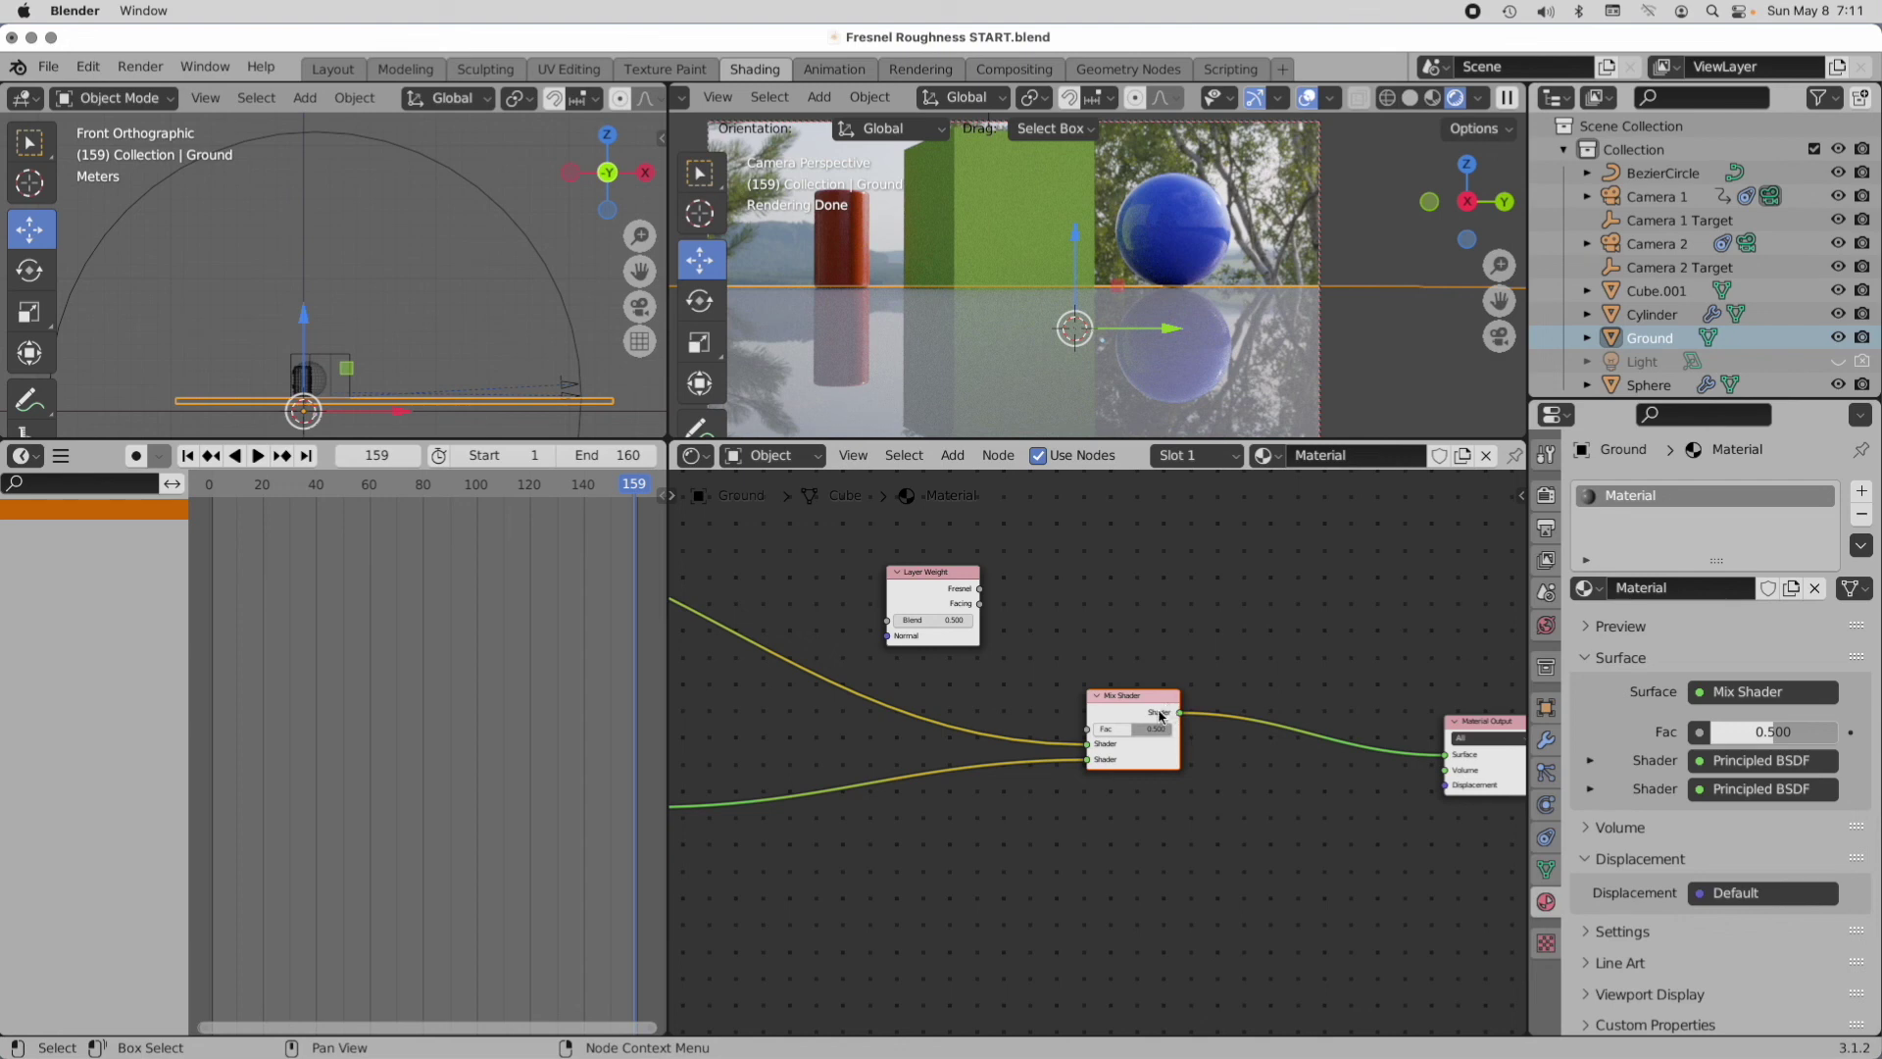
scroll(1118, 753, up, 2)
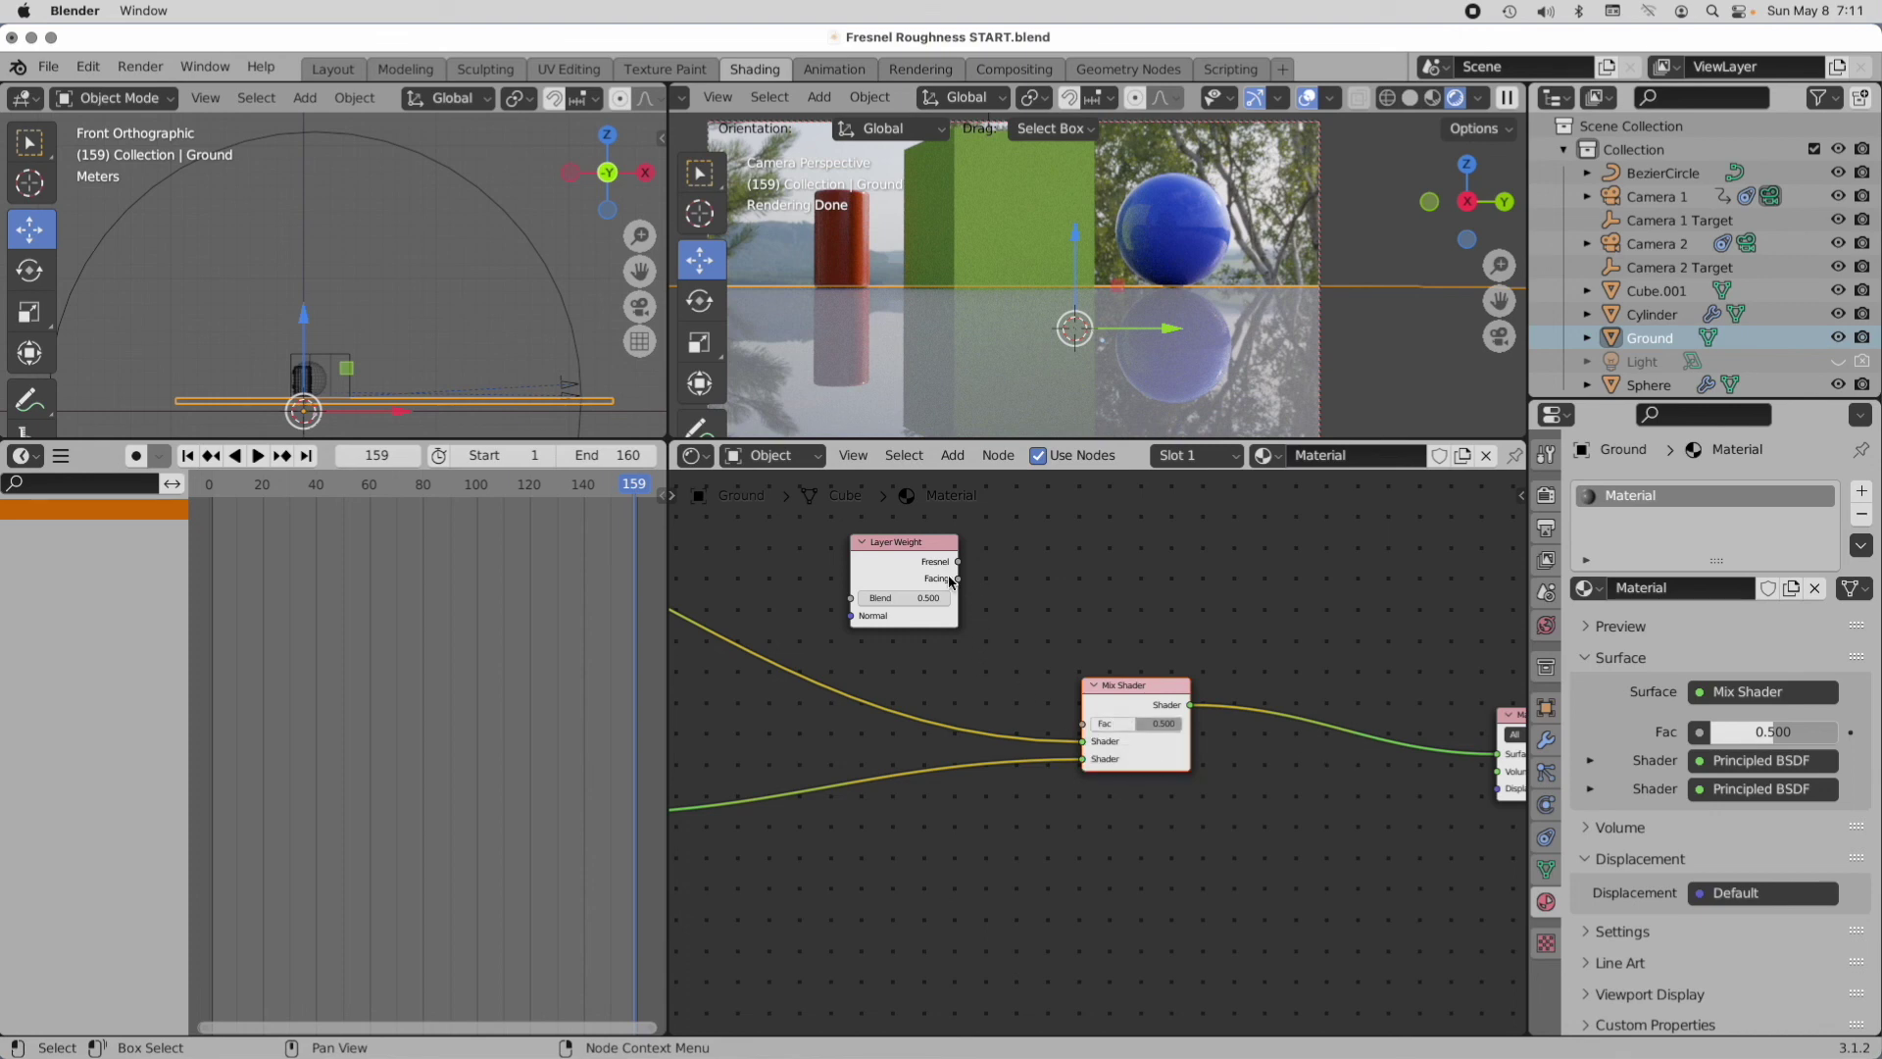
drag(958, 580, 1082, 724)
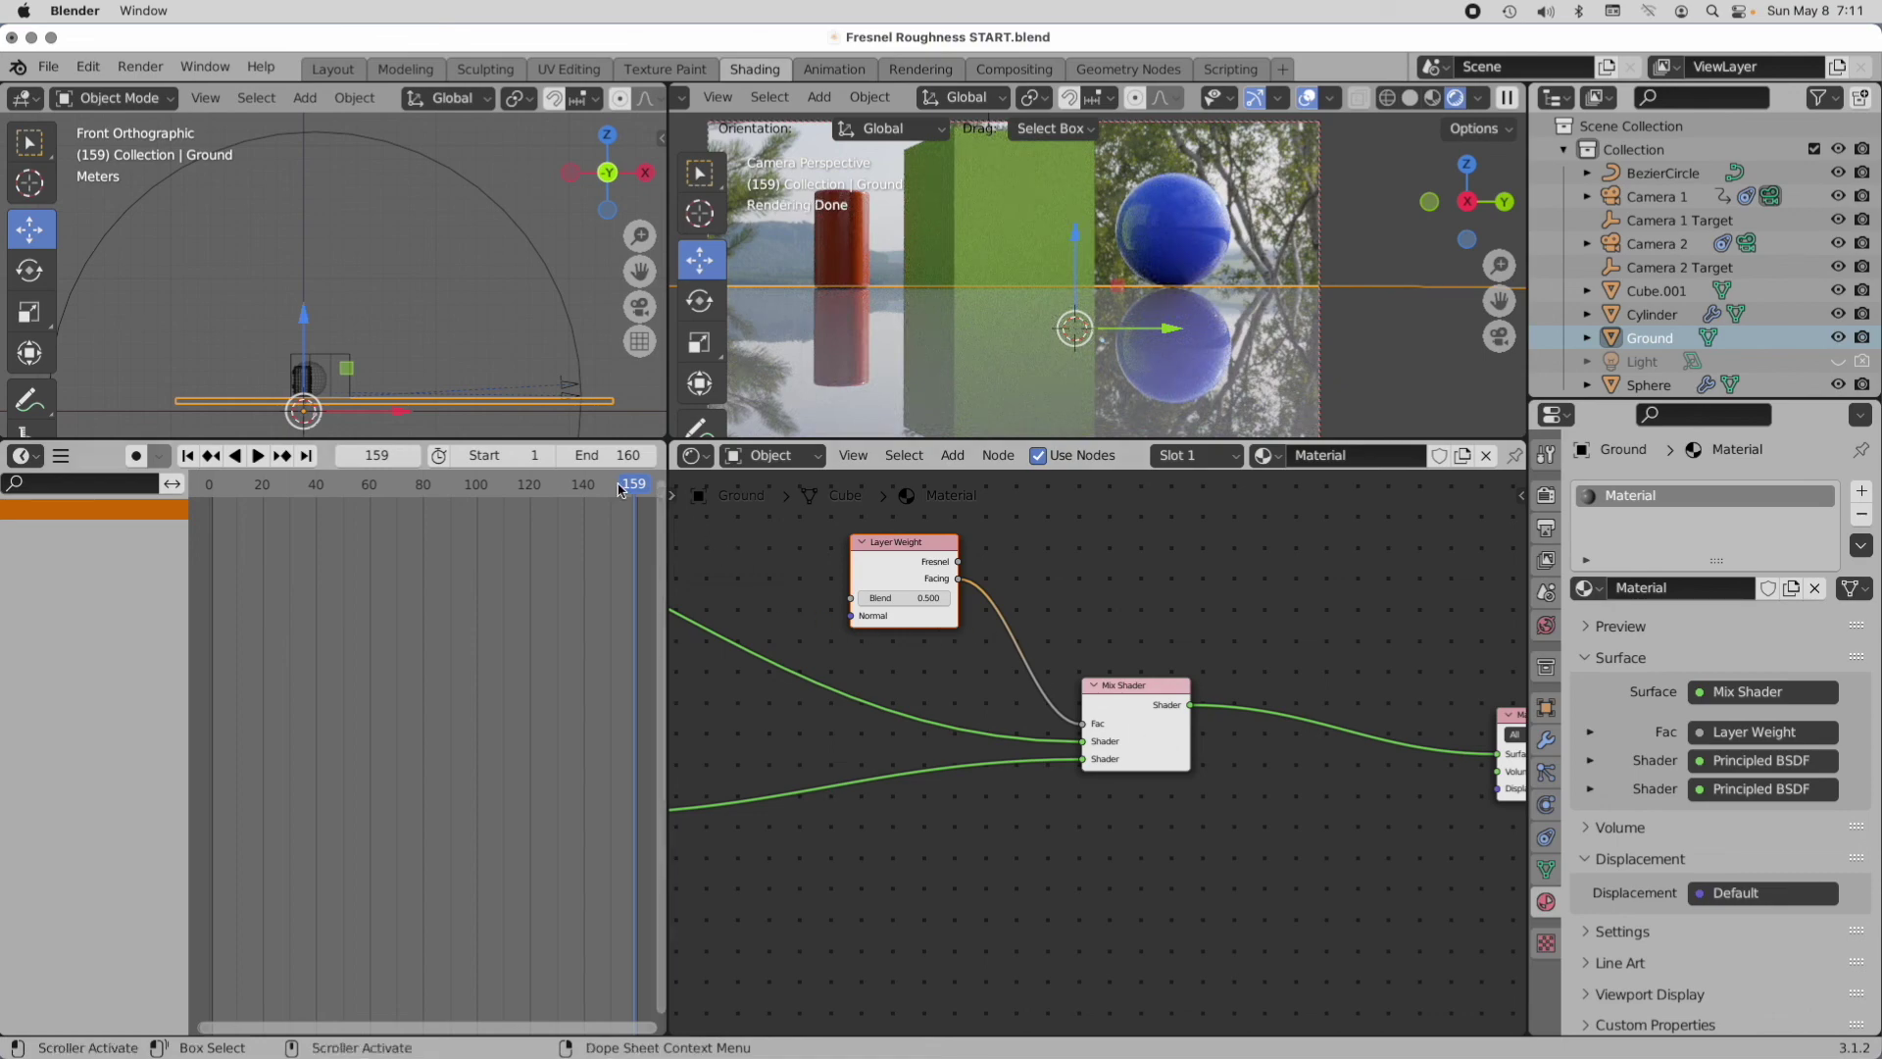
Step: Scrub the animation to frames 61, 30 and 136 to compare the ground's reflections from different camera angles
drag(635, 490, 374, 504)
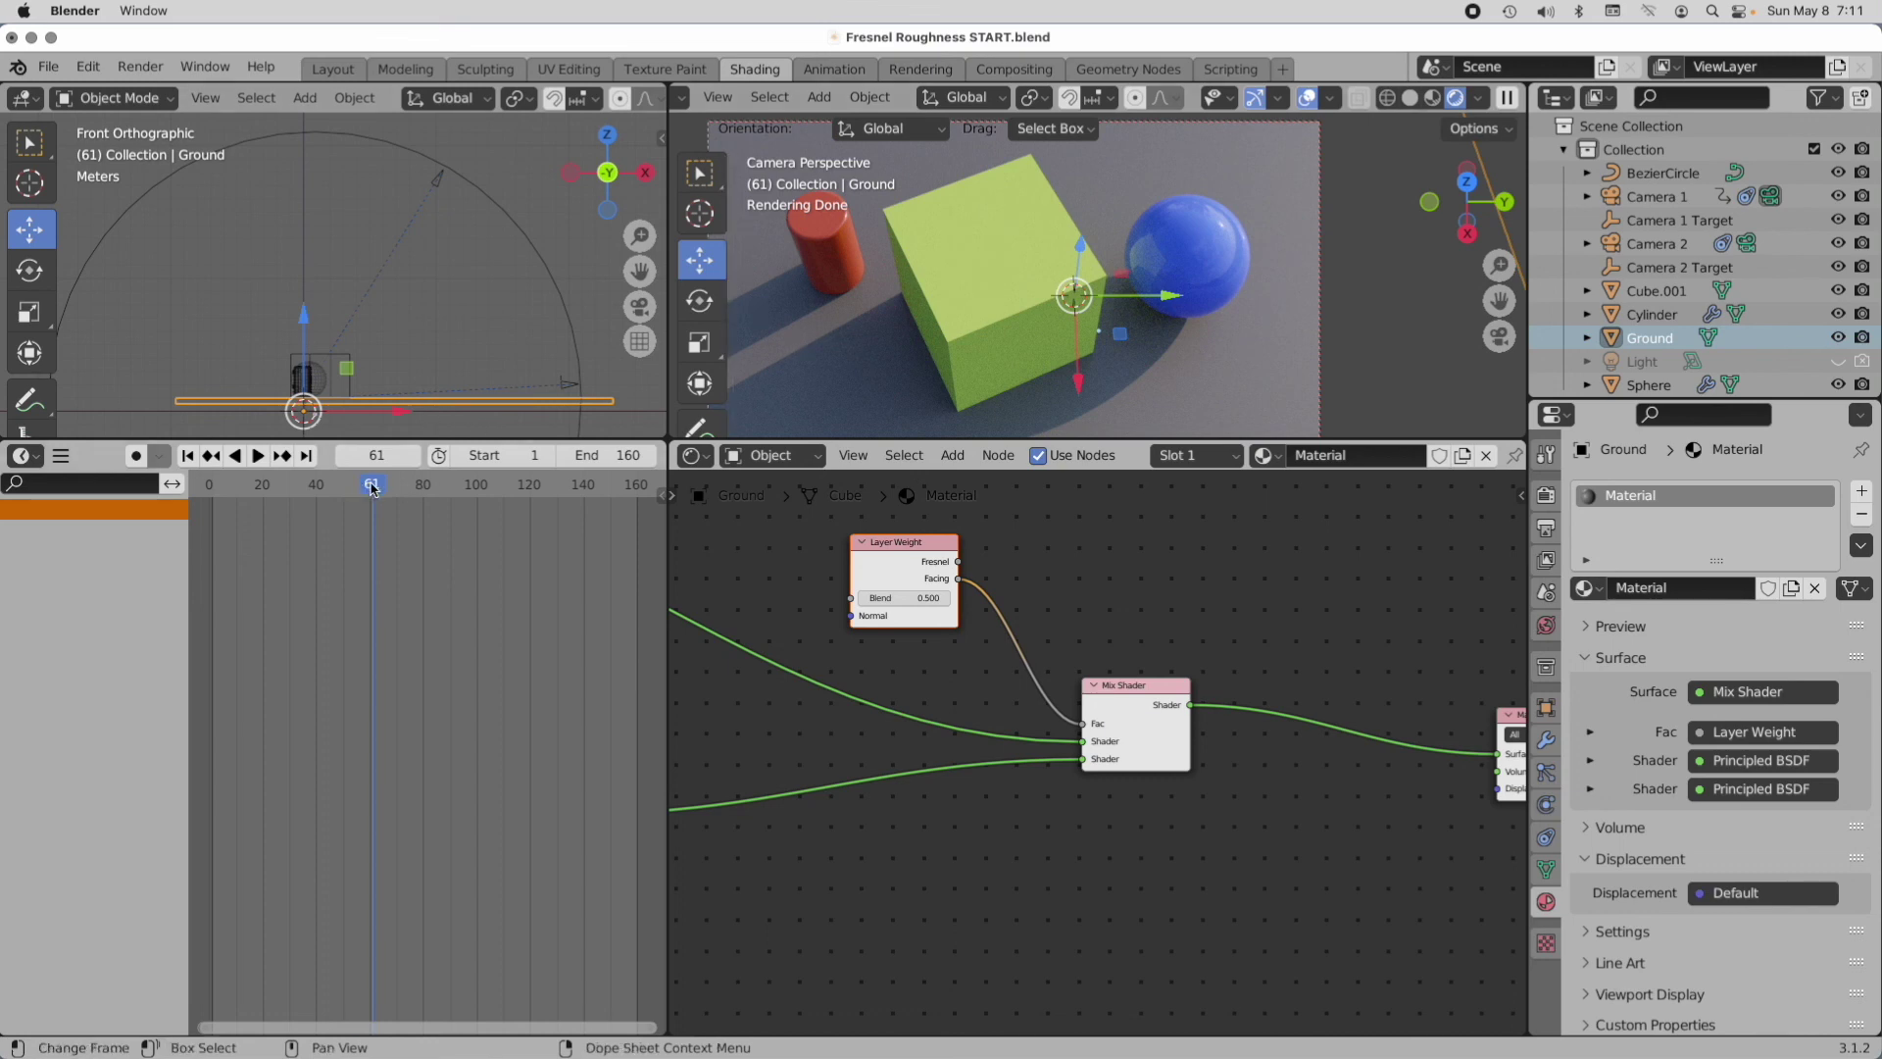
drag(372, 488, 290, 488)
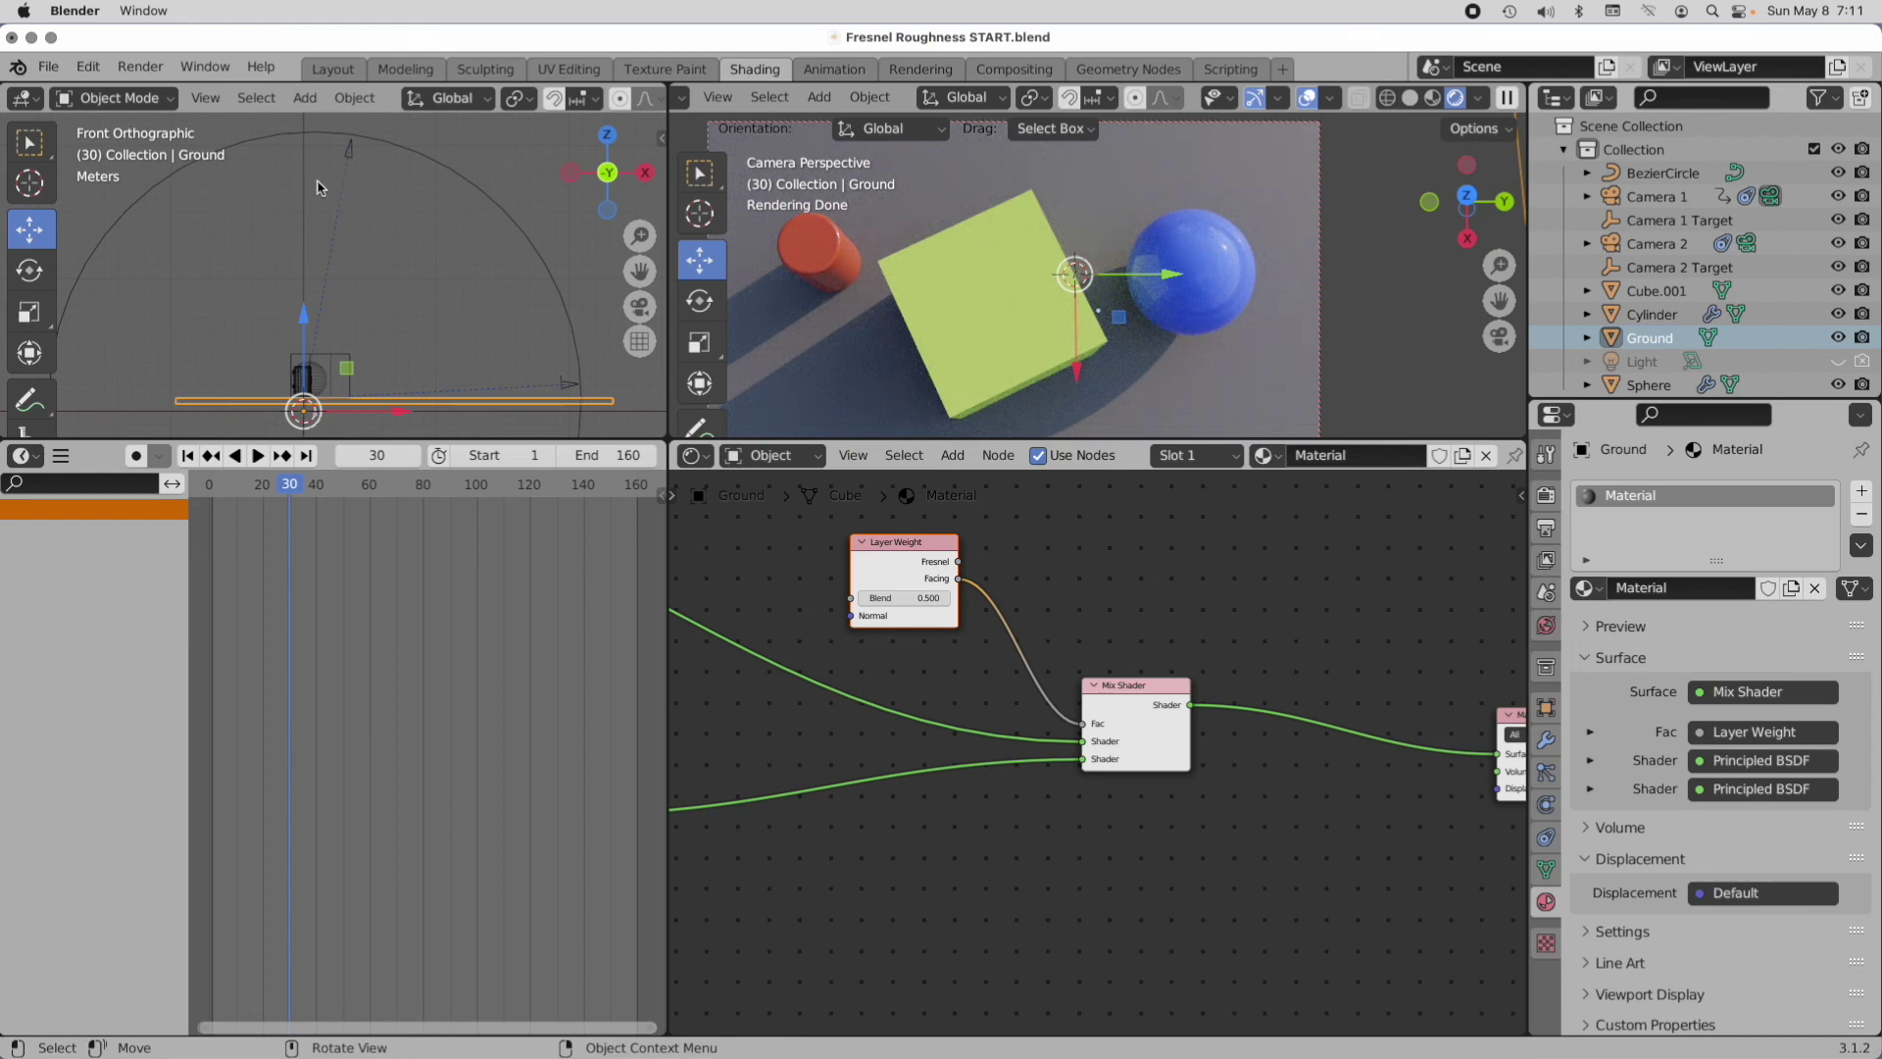
scroll(1050, 584, down, 3)
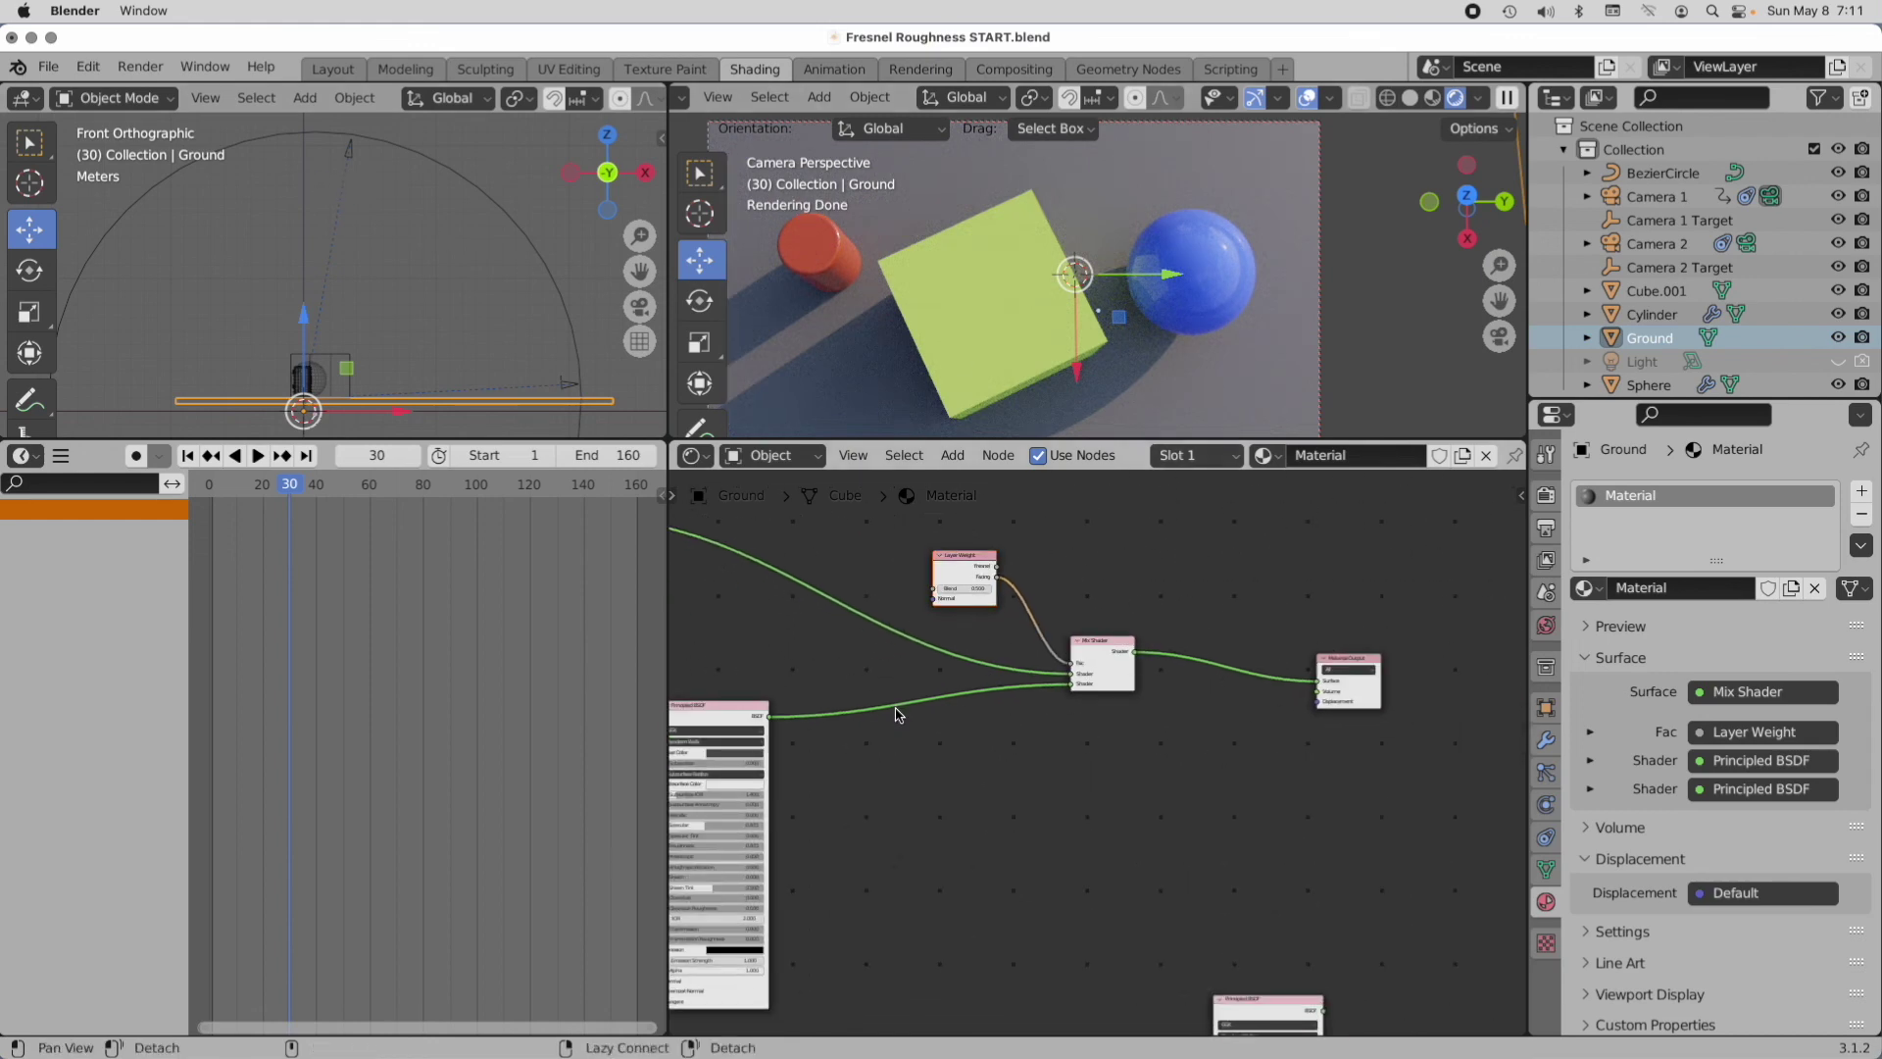
middle_drag(900, 676, 1247, 706)
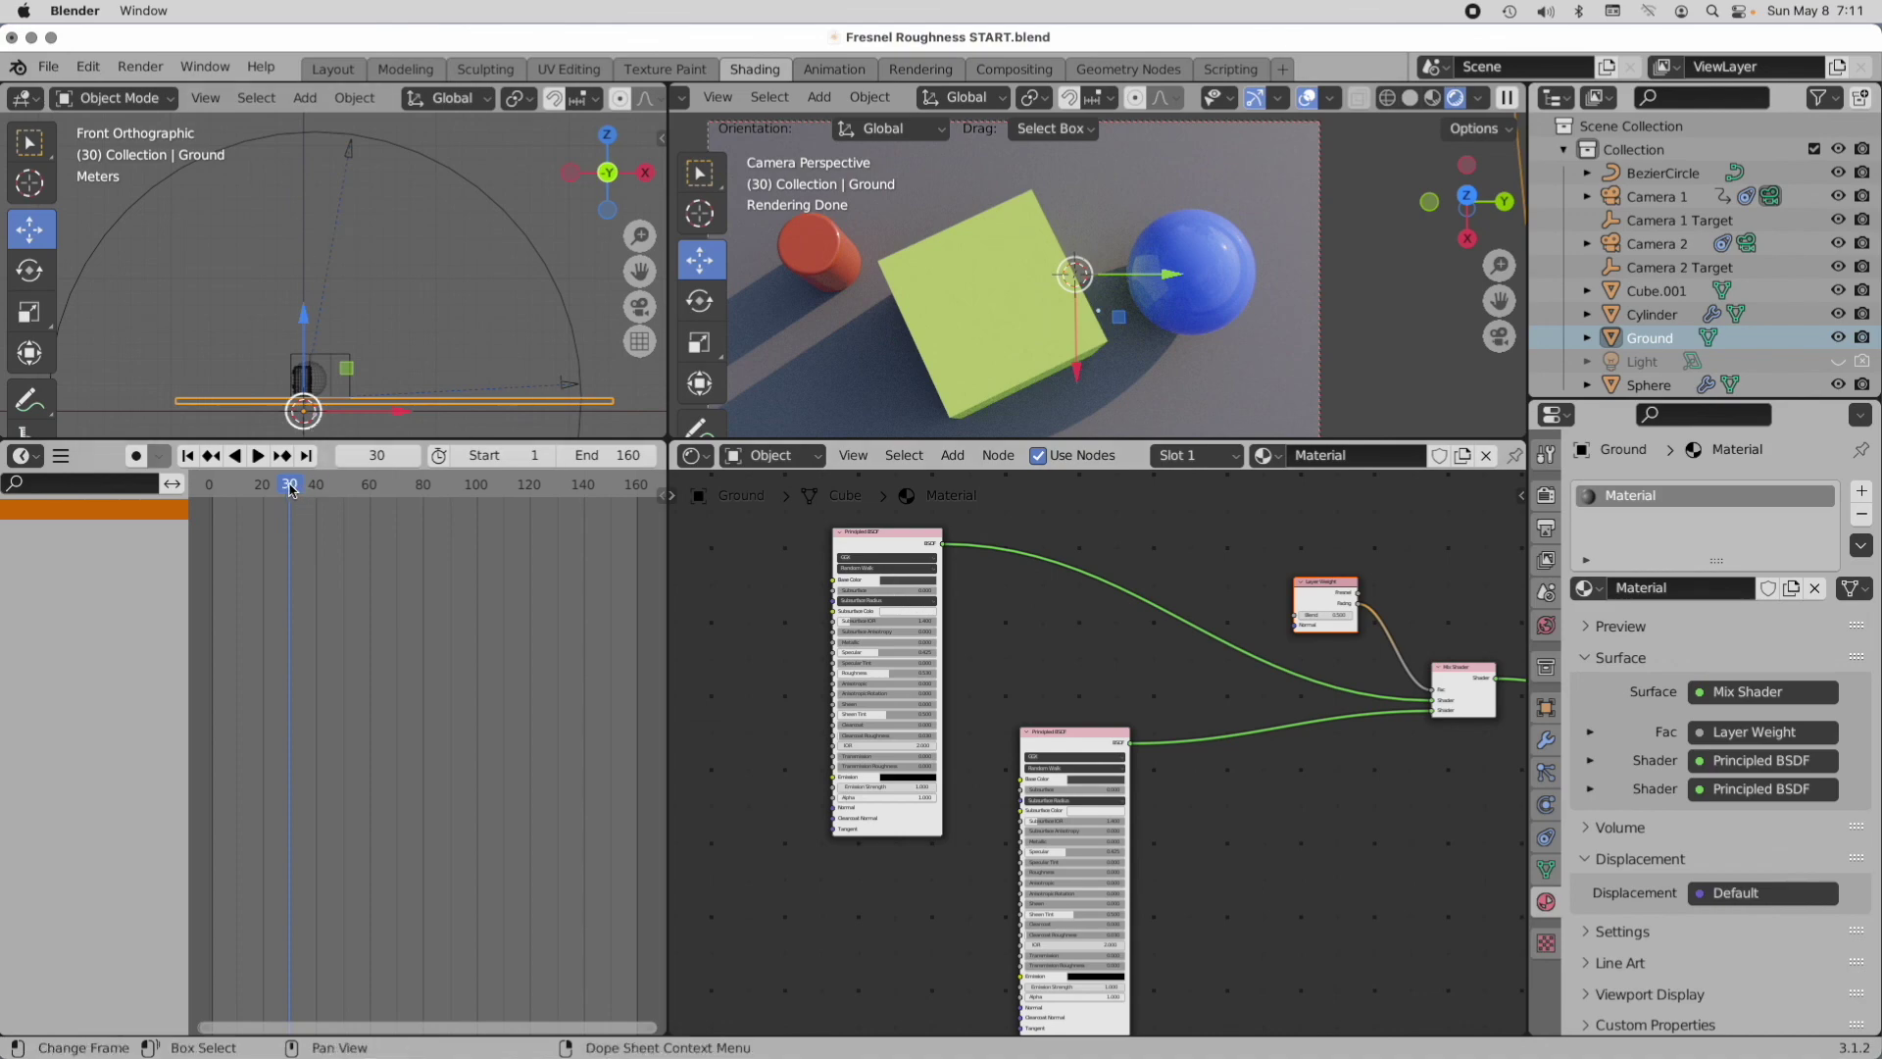
drag(291, 490, 575, 500)
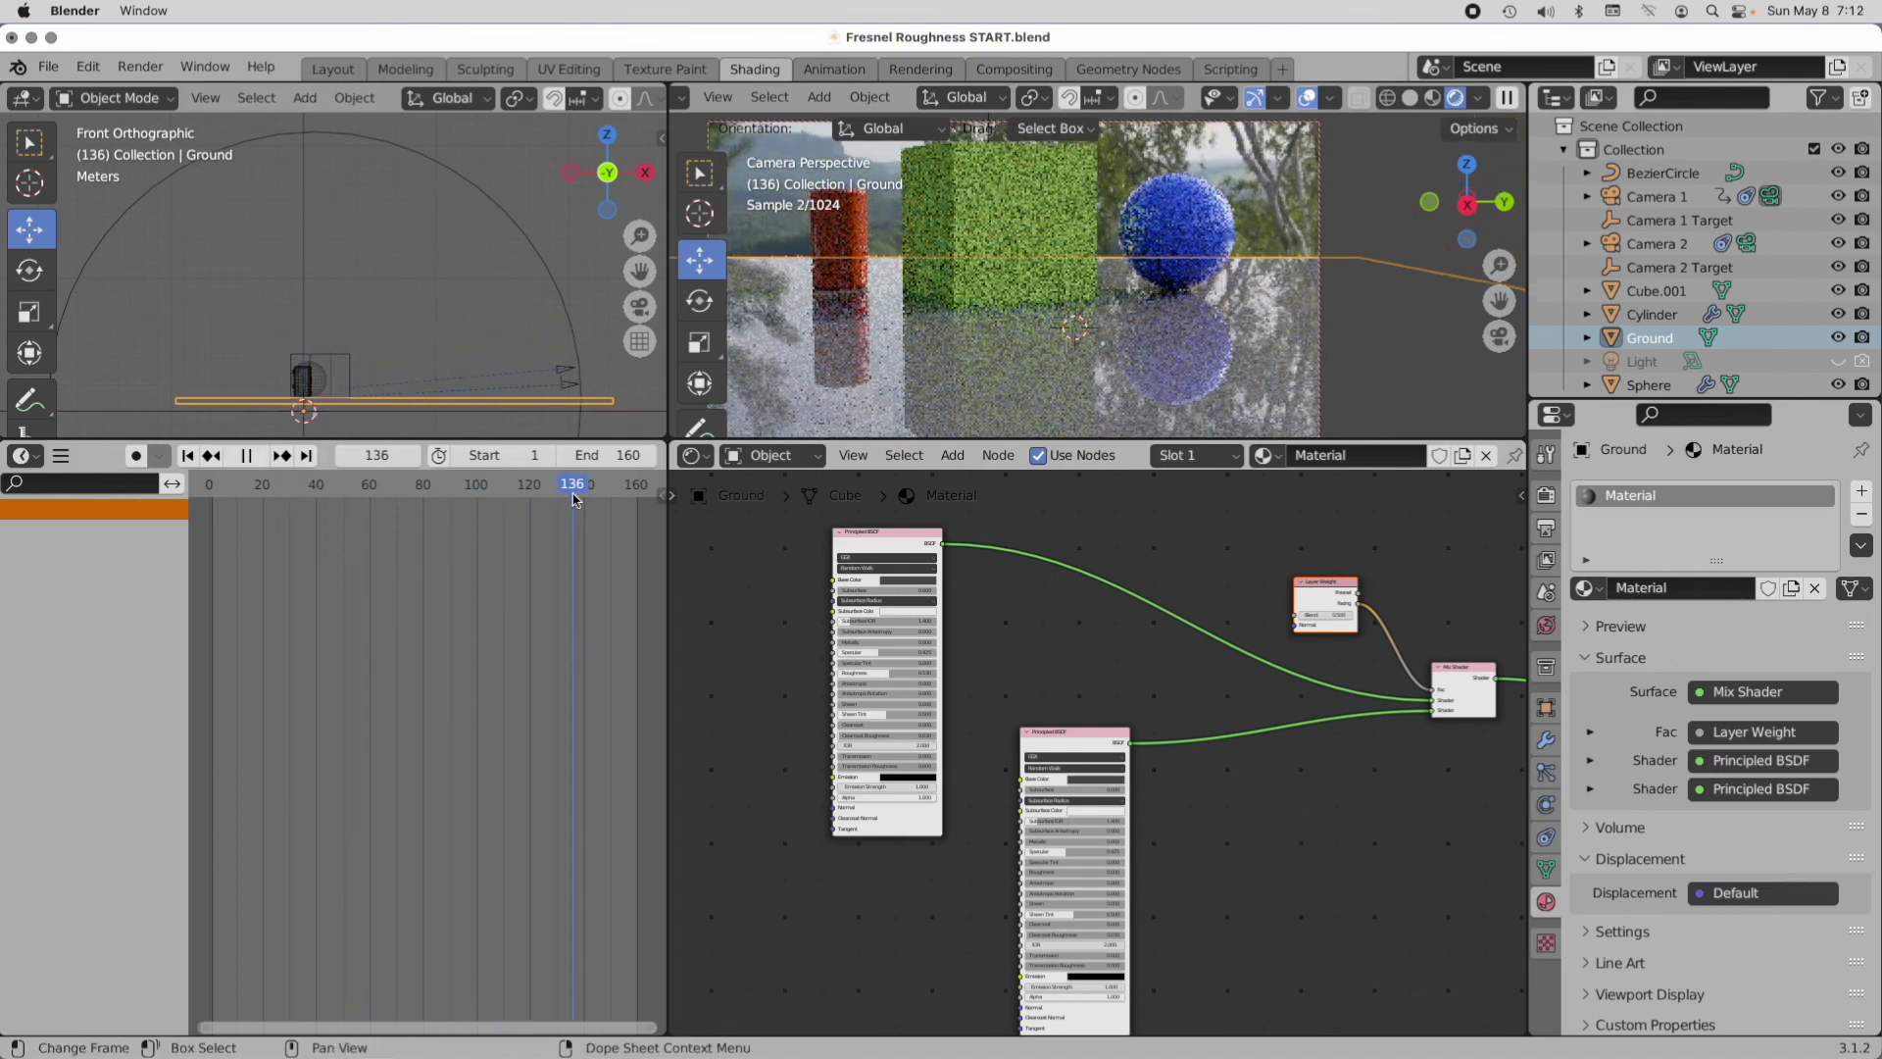
middle_drag(1231, 618, 999, 596)
scroll(1076, 563, up, 2)
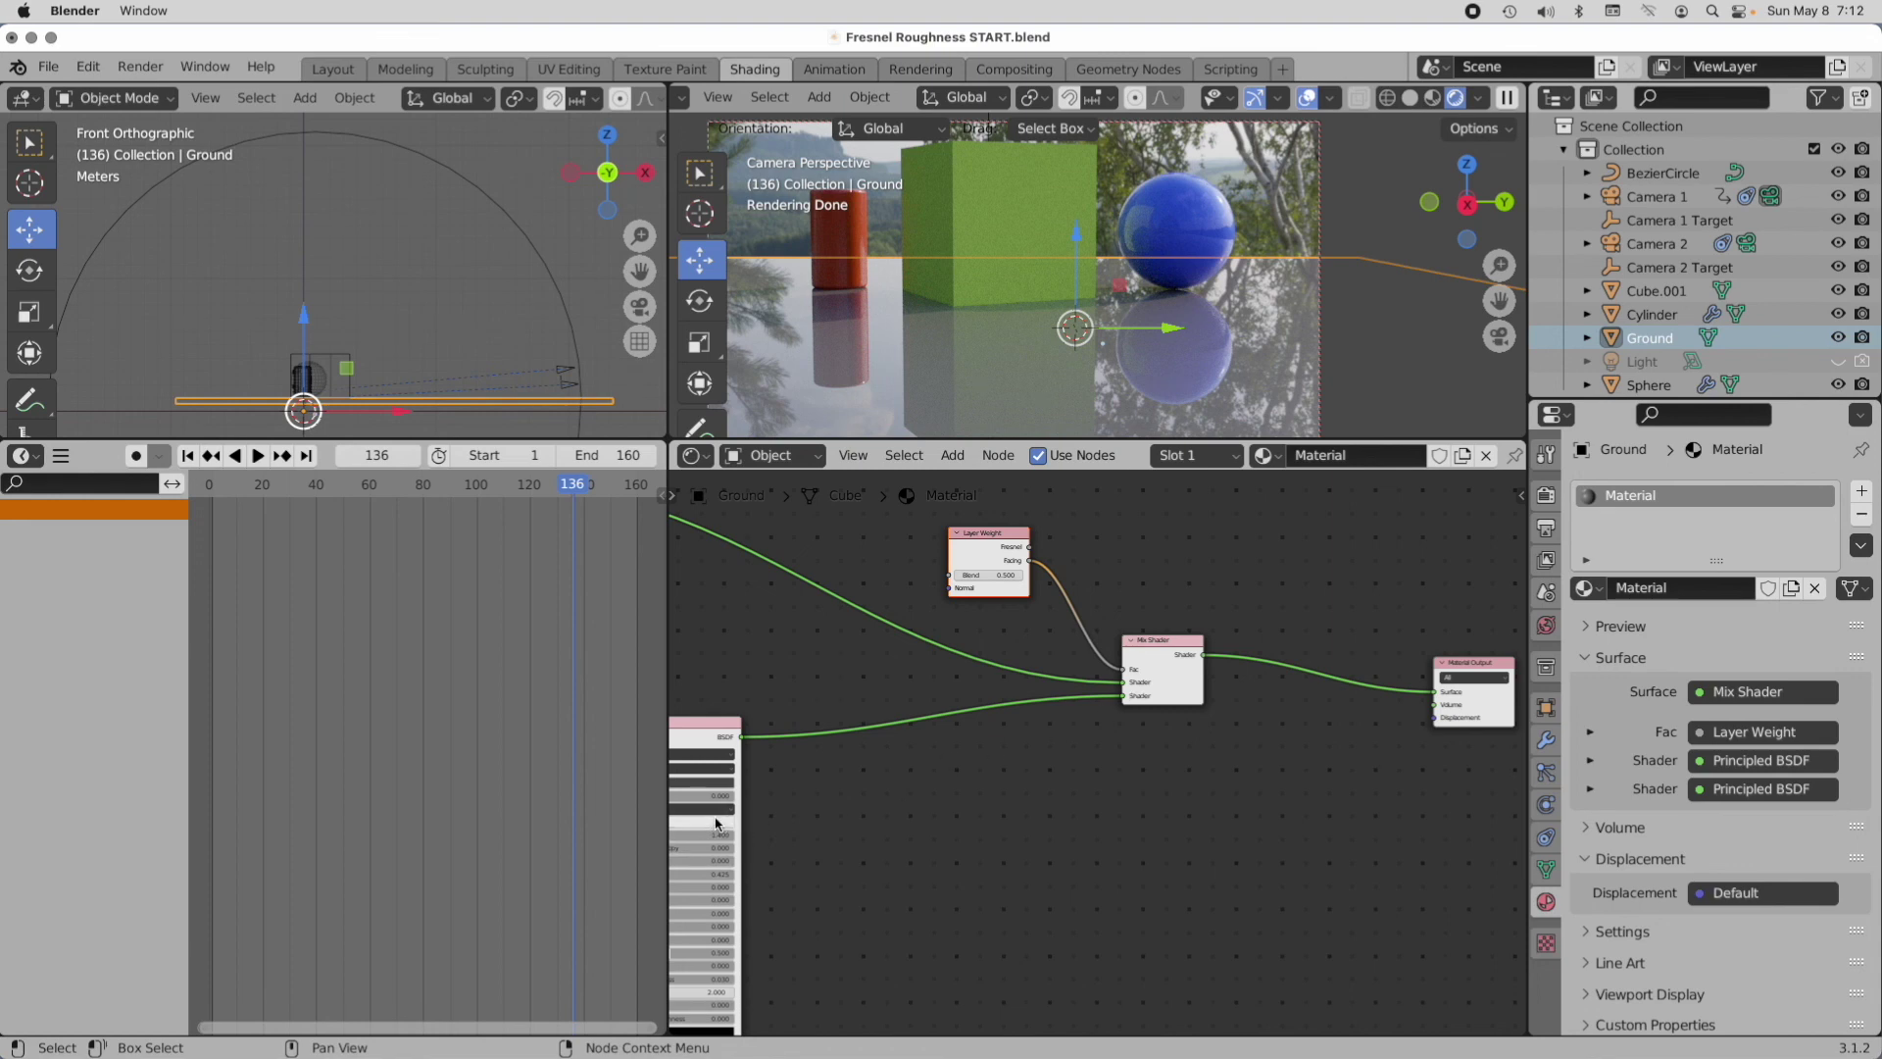
scroll(717, 824, down, 3)
middle_drag(1029, 673, 1084, 739)
scroll(1172, 672, up, 2)
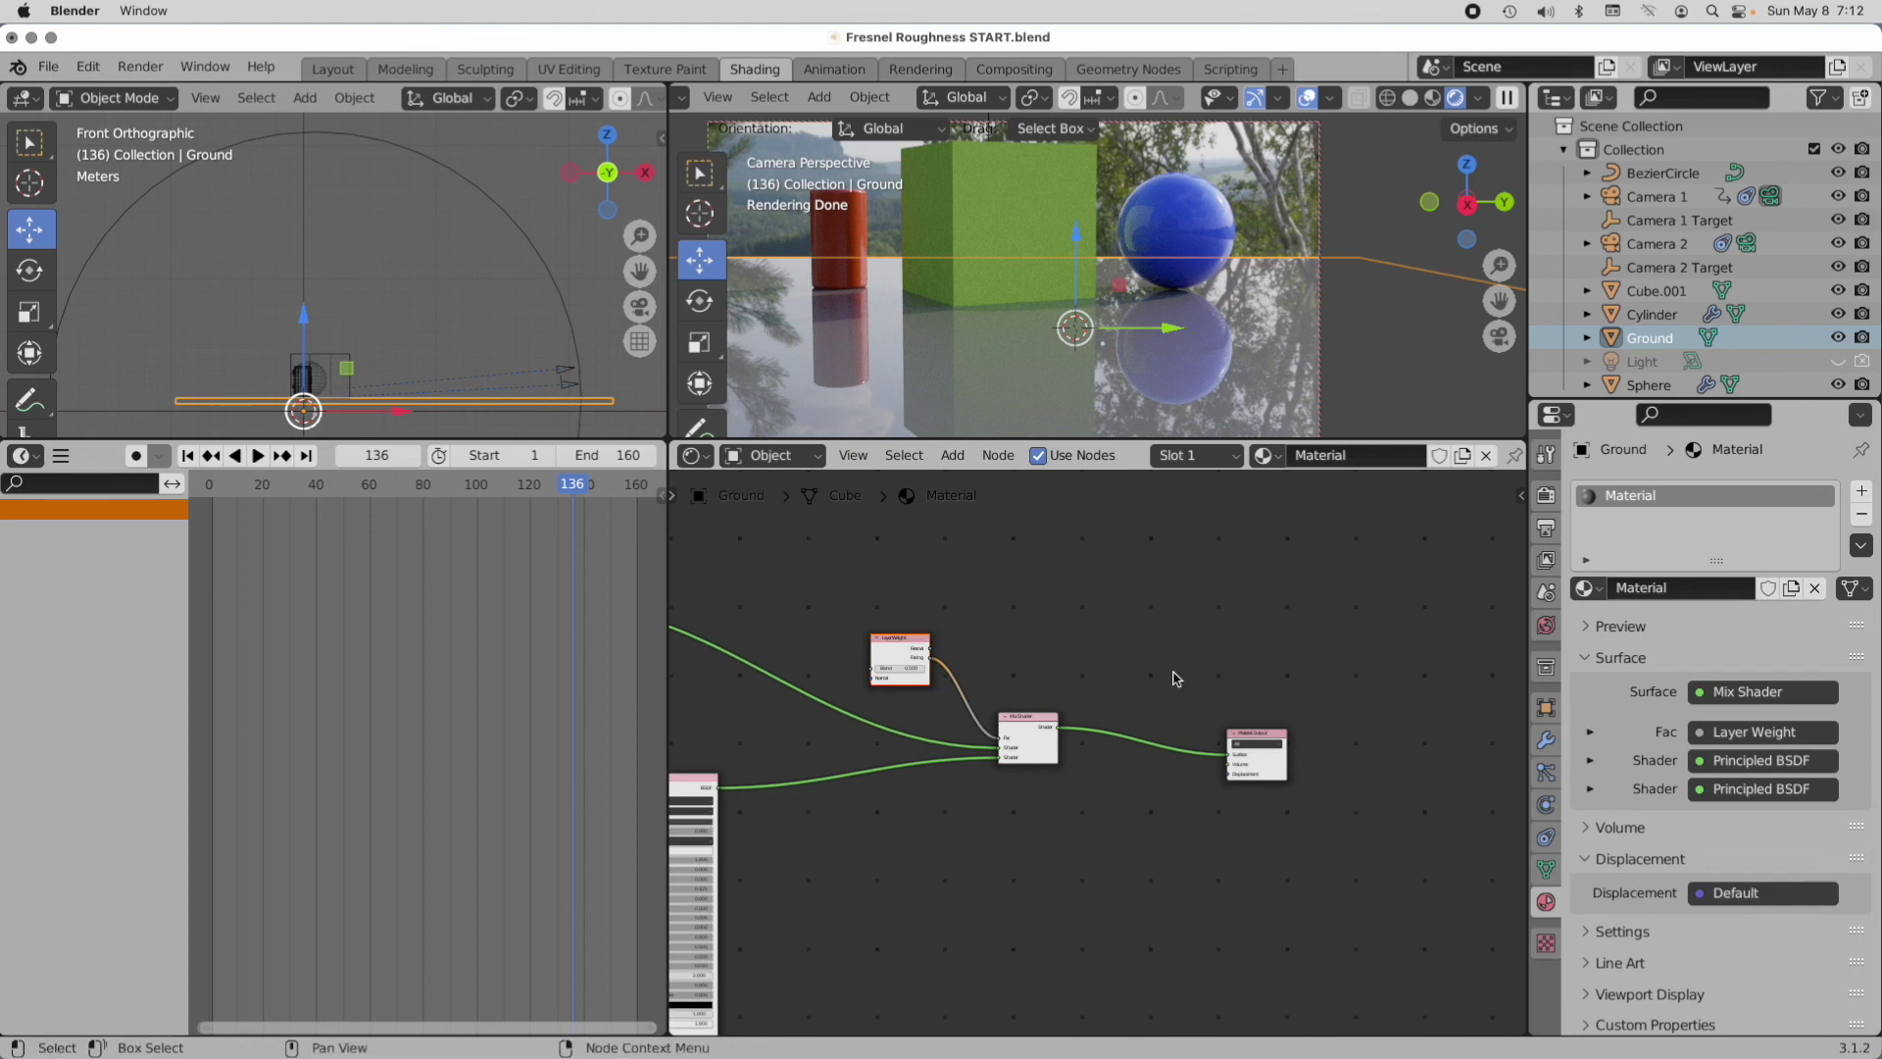